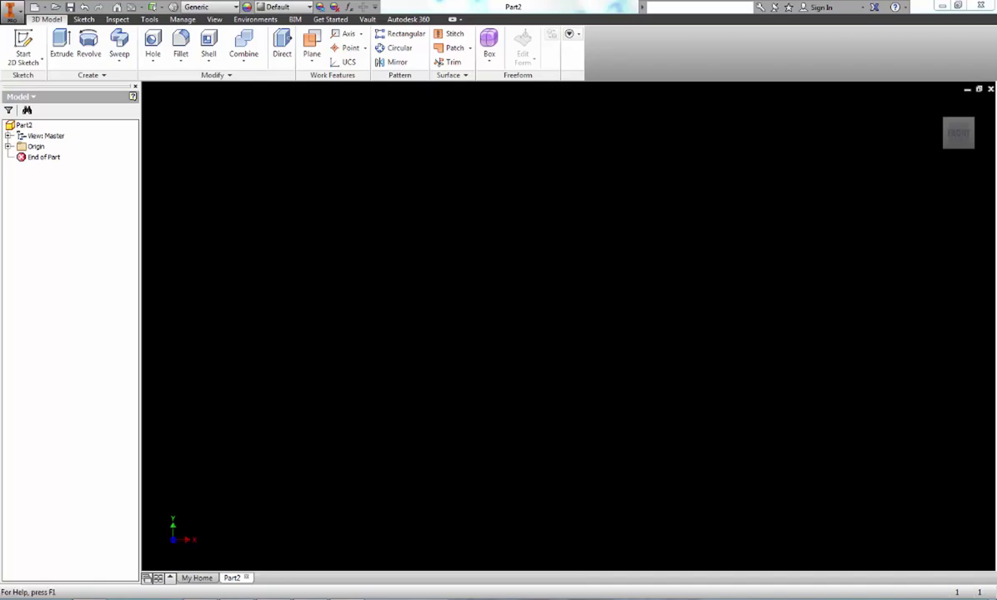
Show the dimensioned isometric wheel-and-hub drawing in Paint for reference
left_click(316, 594)
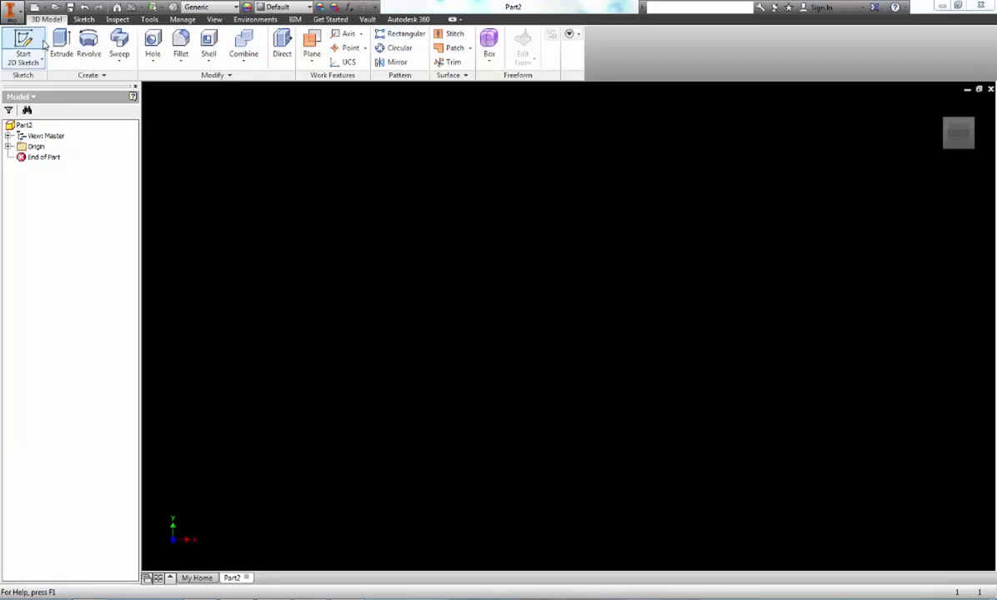
Start a sketch on an origin plane and draw the closed stepped wheel profile outline
left_click(37, 44)
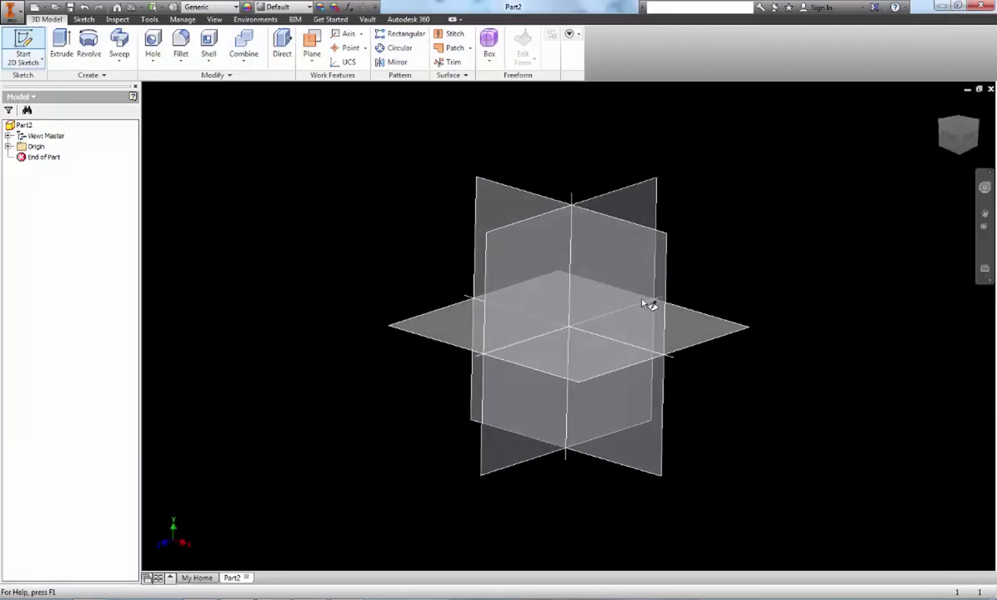
left_click(642, 306)
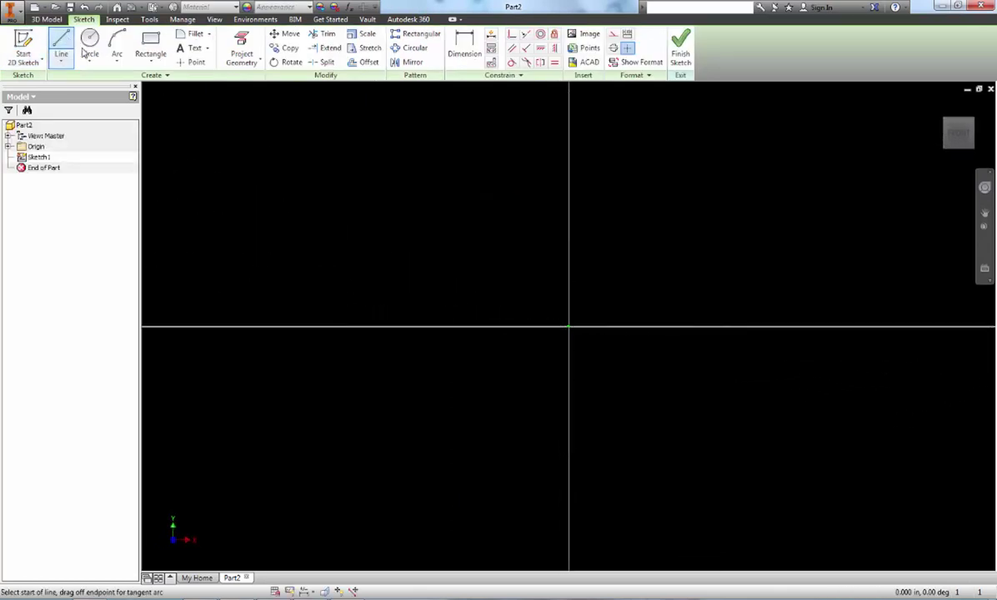
left_click(405, 194)
left_click(406, 257)
left_click(460, 258)
left_click(461, 225)
left_click(712, 226)
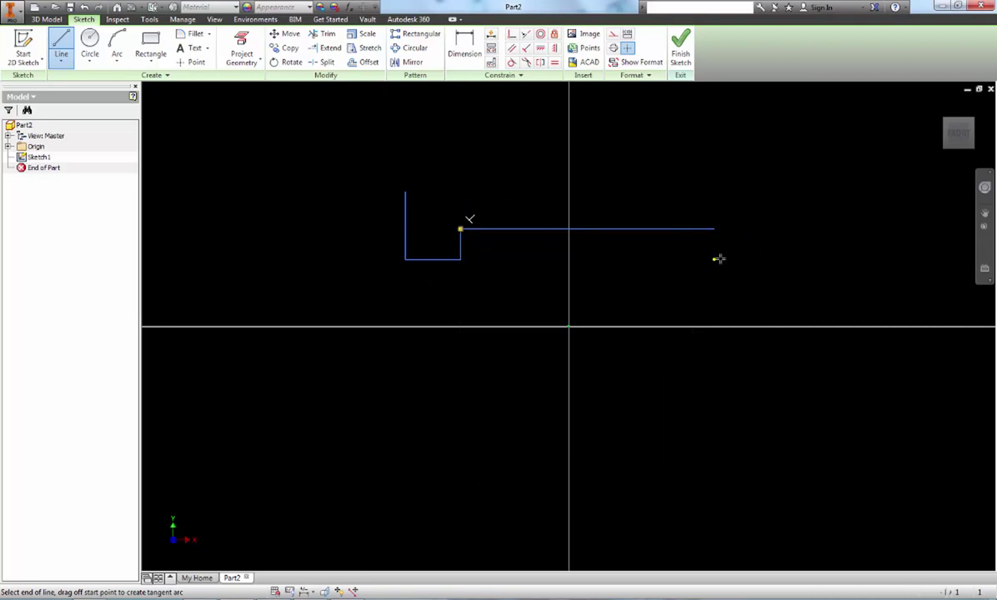
right_click(715, 258)
key("Escape")
left_click(714, 259)
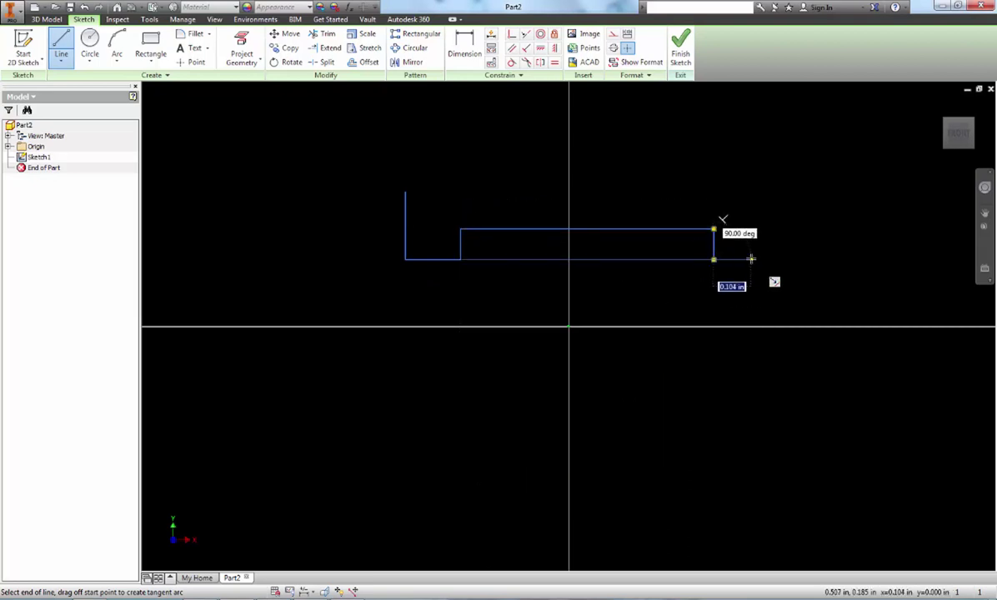
left_click(751, 259)
left_click(751, 191)
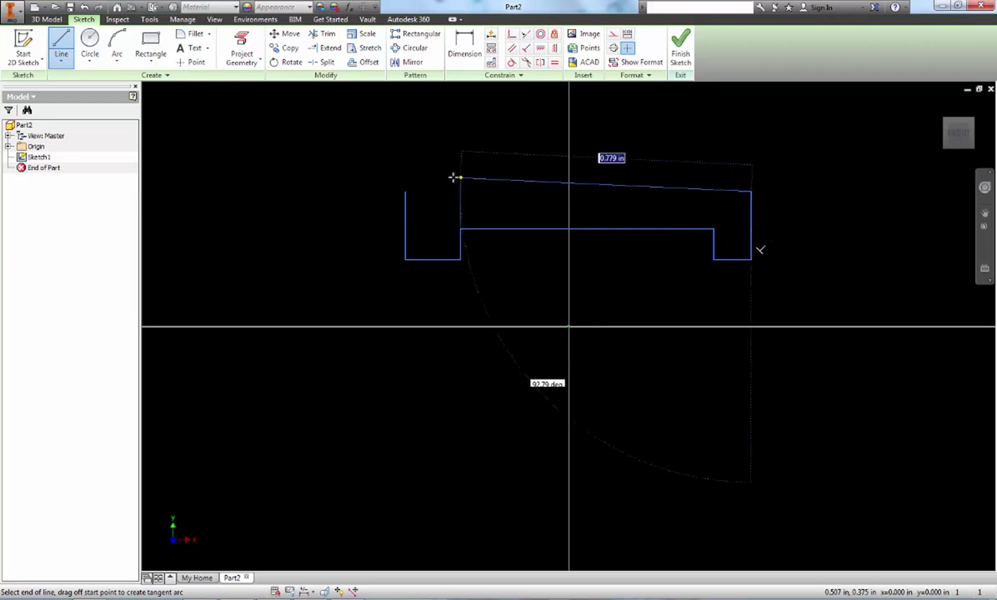
left_click(406, 191)
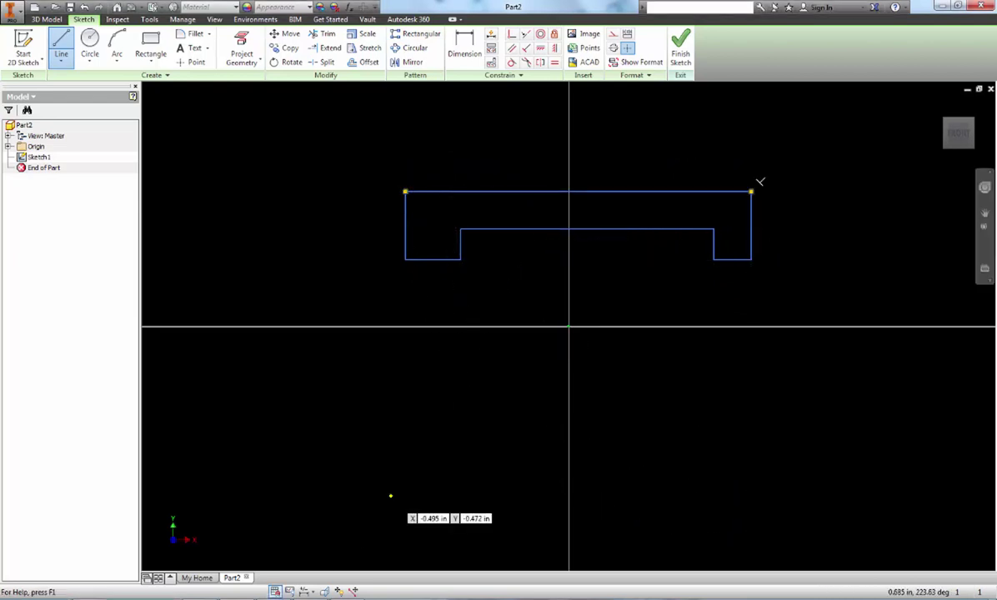
After checking the reference drawing, add a vertical axis line right of the profile and finish the sketch
key("alt+Tab")
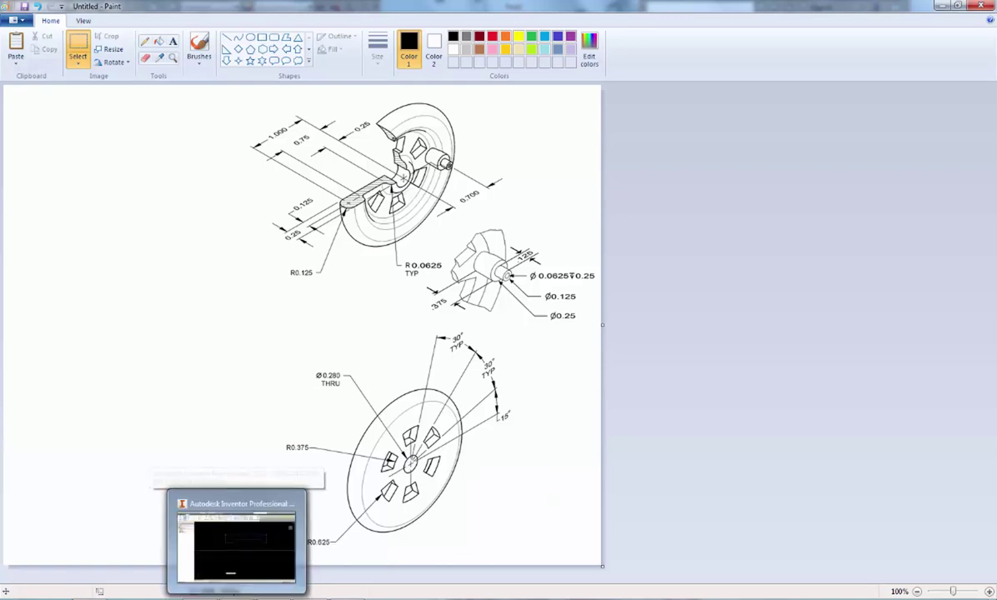
mouse_move(199, 597)
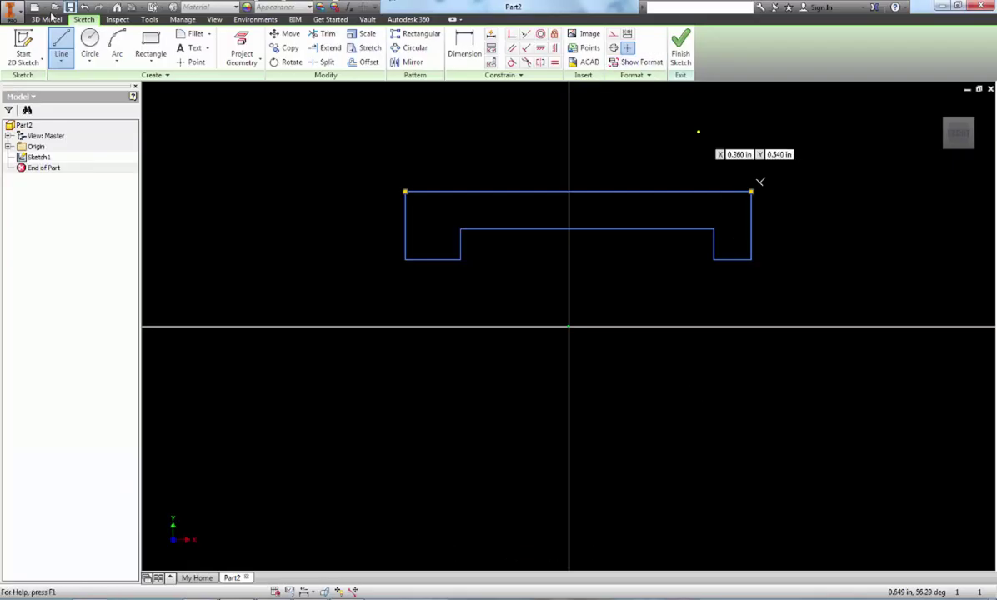
left_click(807, 151)
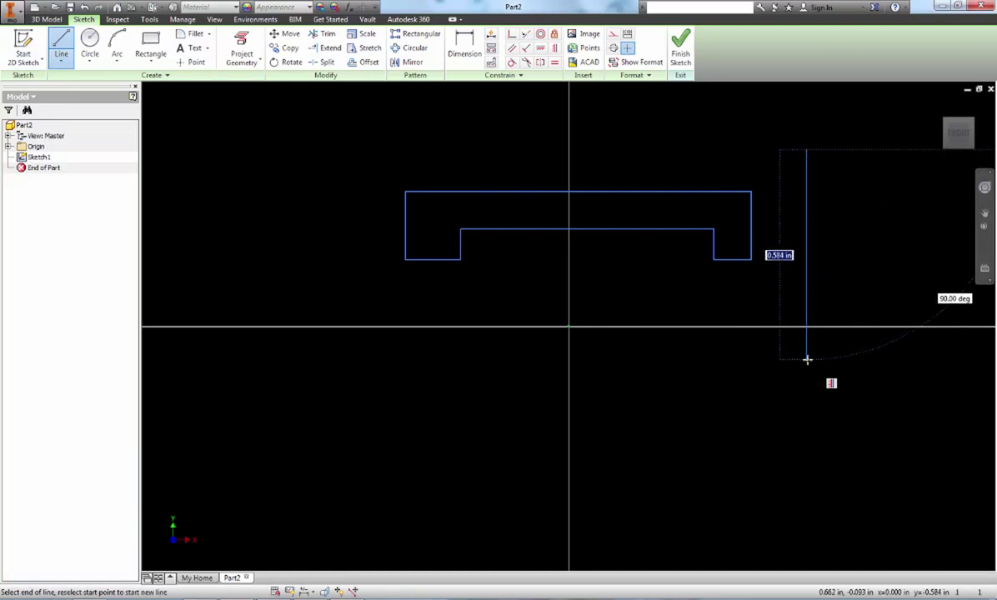
left_click(807, 360)
key("Escape")
left_click(681, 50)
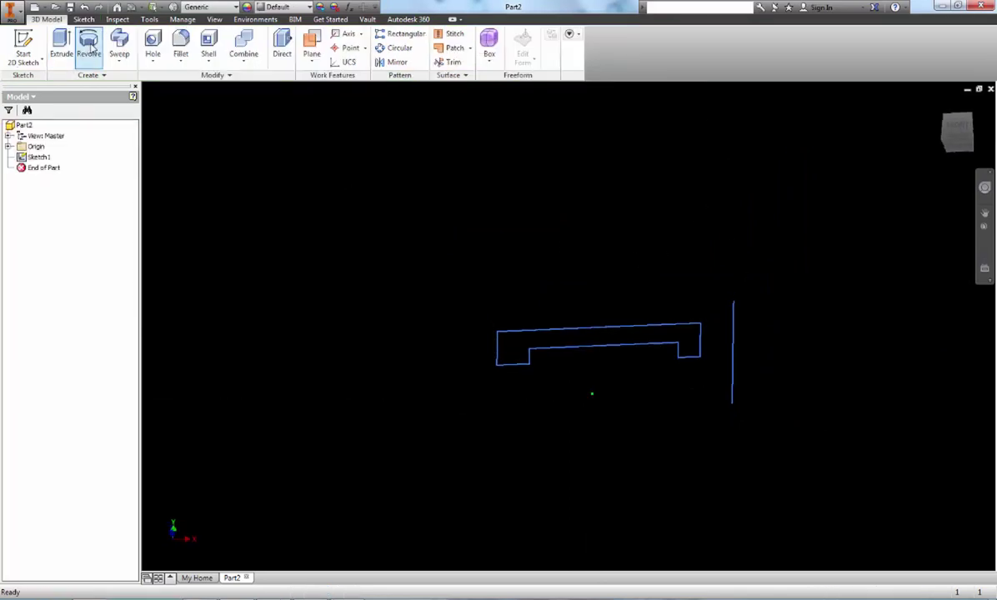
Try revolving the profile about the vertical line, inspect the preview, then cancel the revolve
left_click(88, 46)
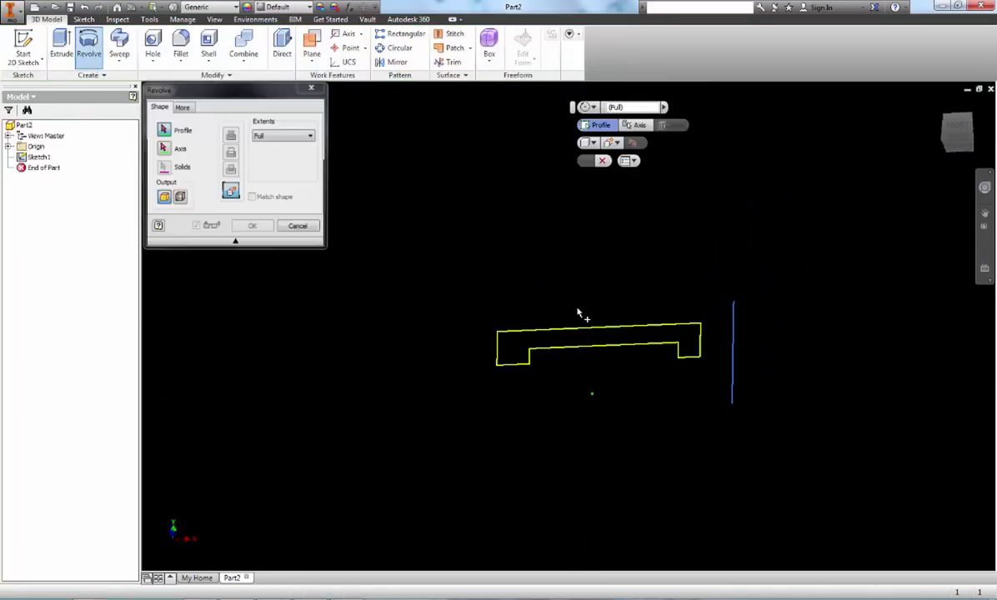
left_click(178, 152)
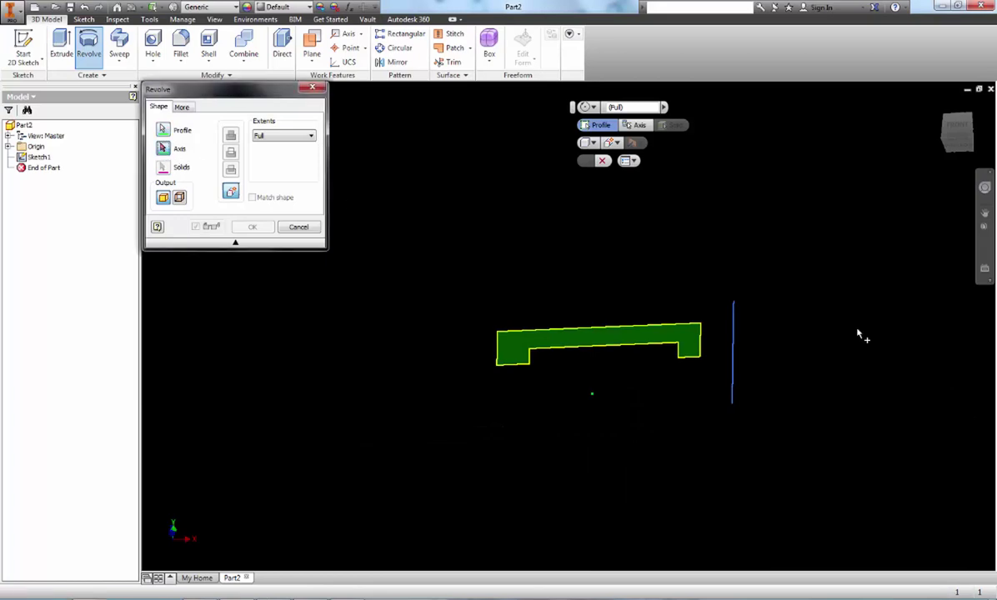
left_click(734, 377)
middle_click_drag(734, 383, 630, 348, "shift")
left_click(298, 226)
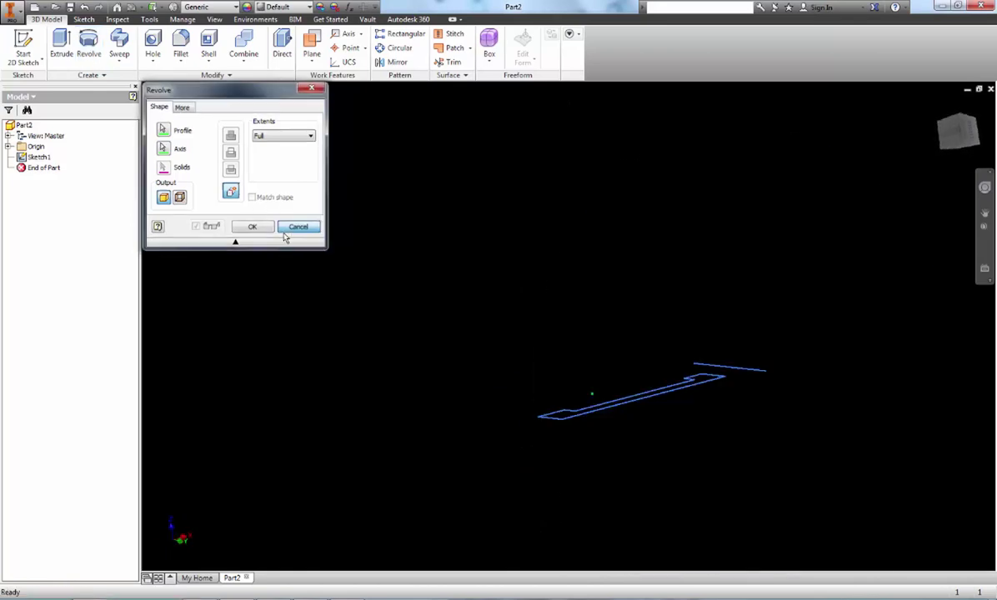
Reopen Sketch1 and turn the view so the profile lies flat and horizontal
double_click(39, 157)
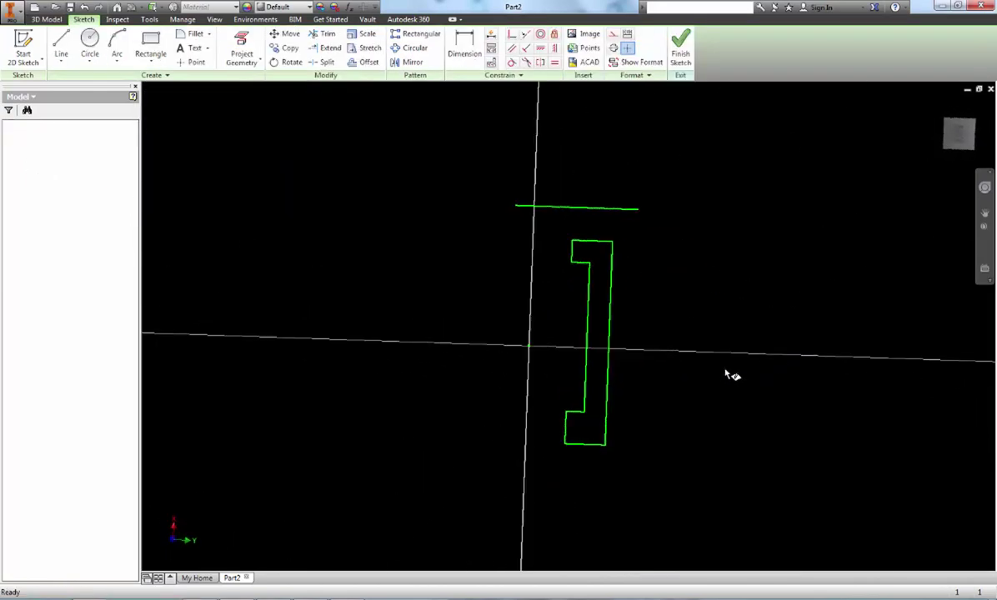
left_click(969, 118)
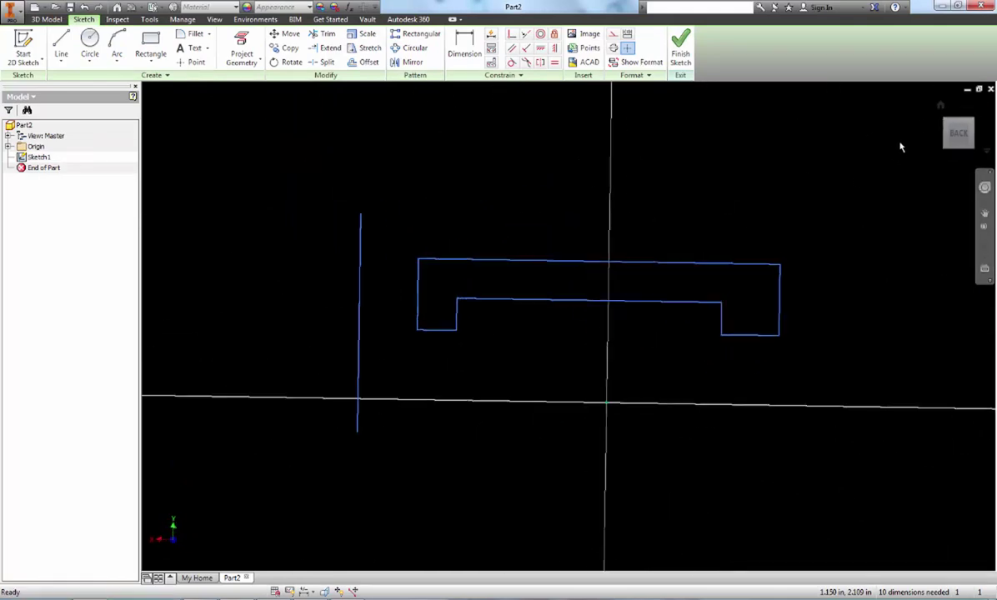
left_click(978, 105)
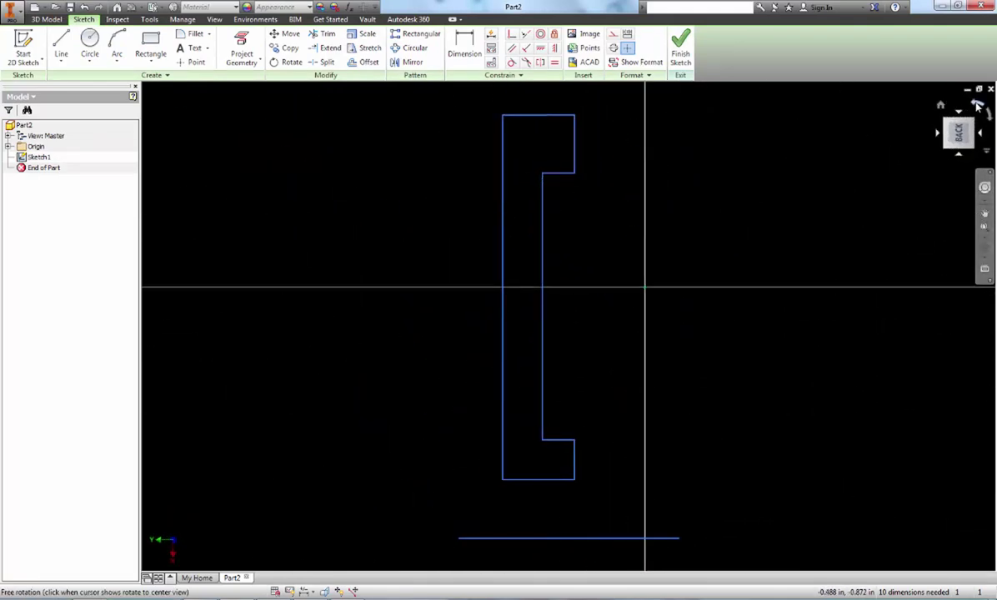
left_click(983, 134)
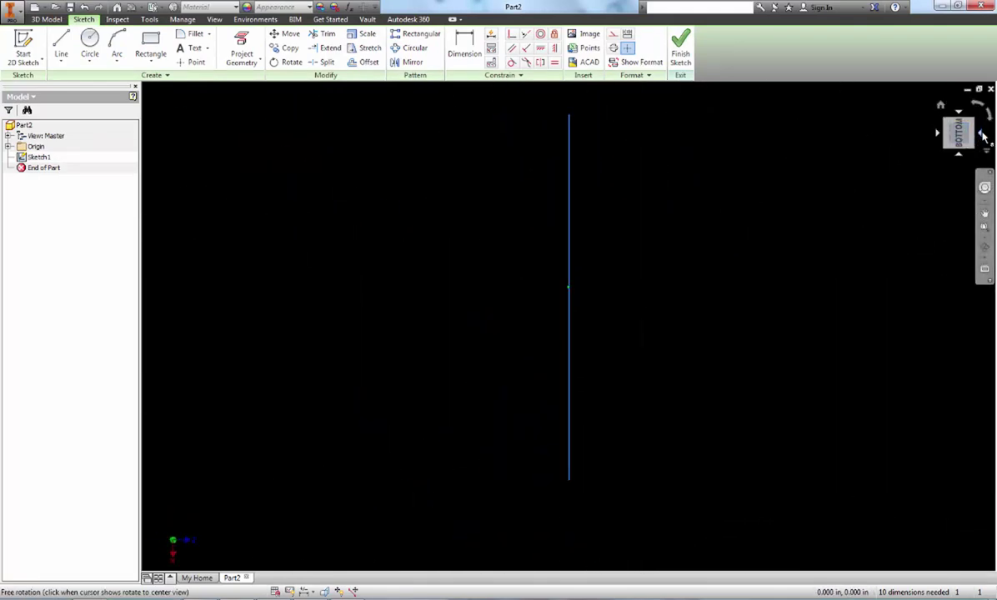
left_click(977, 106)
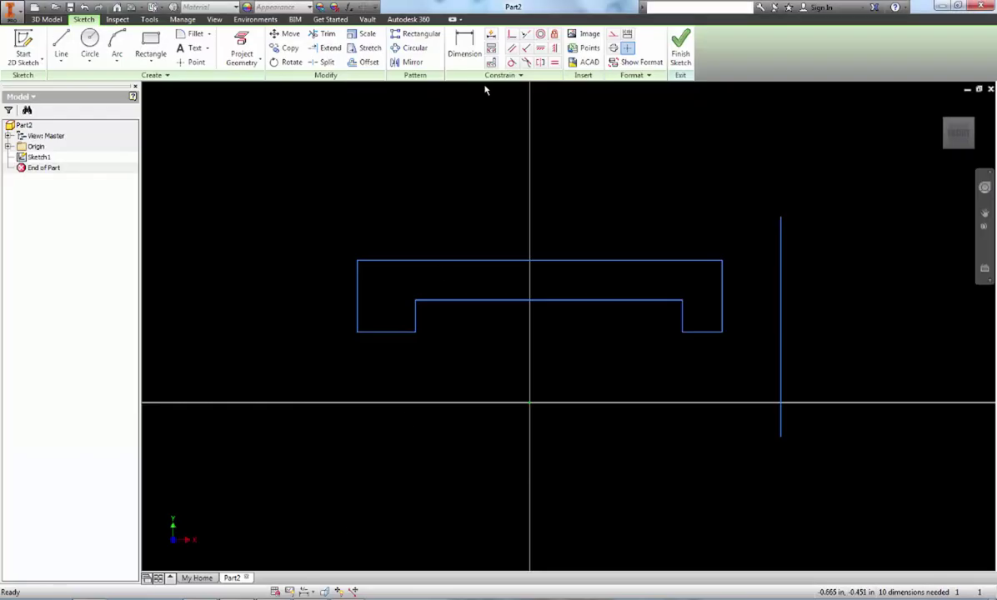
Add left-side vertical dimensions: .250 from bottom to top edge, .125 from middle to top edge
left_click(464, 46)
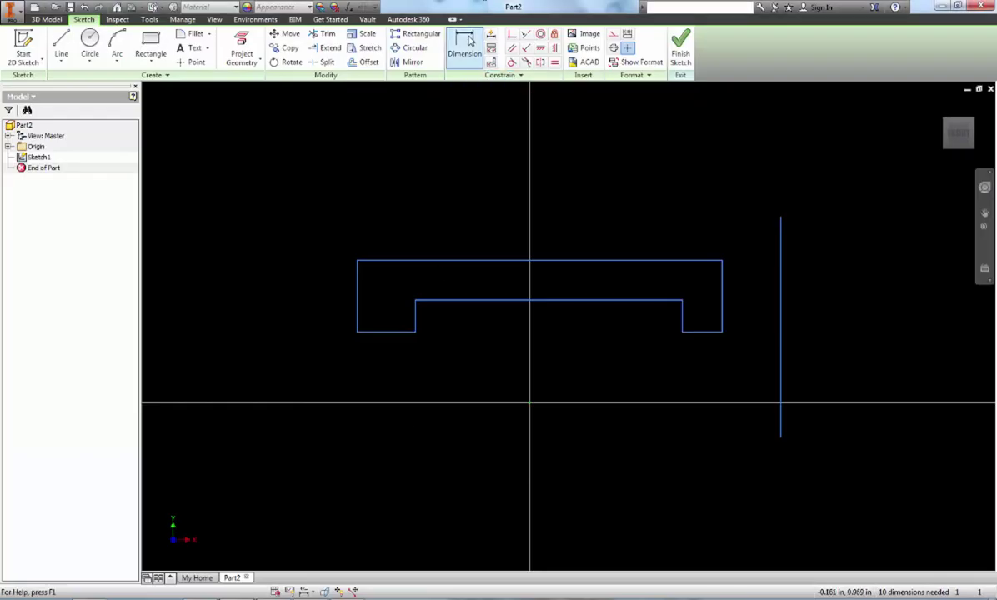
left_click(383, 339)
left_click(378, 262)
left_click(325, 293)
type(".25")
key("Return")
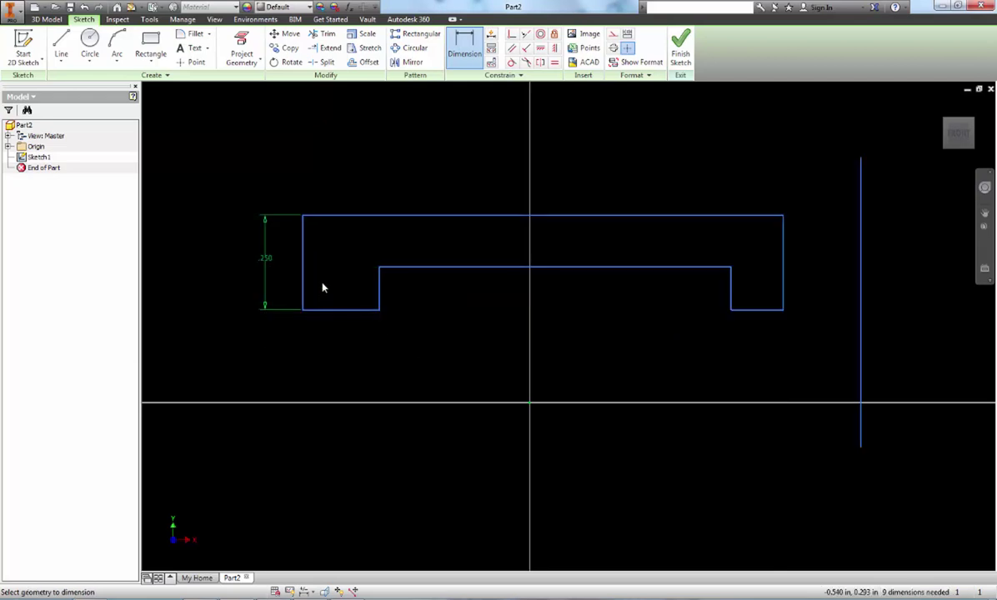
left_click(437, 267)
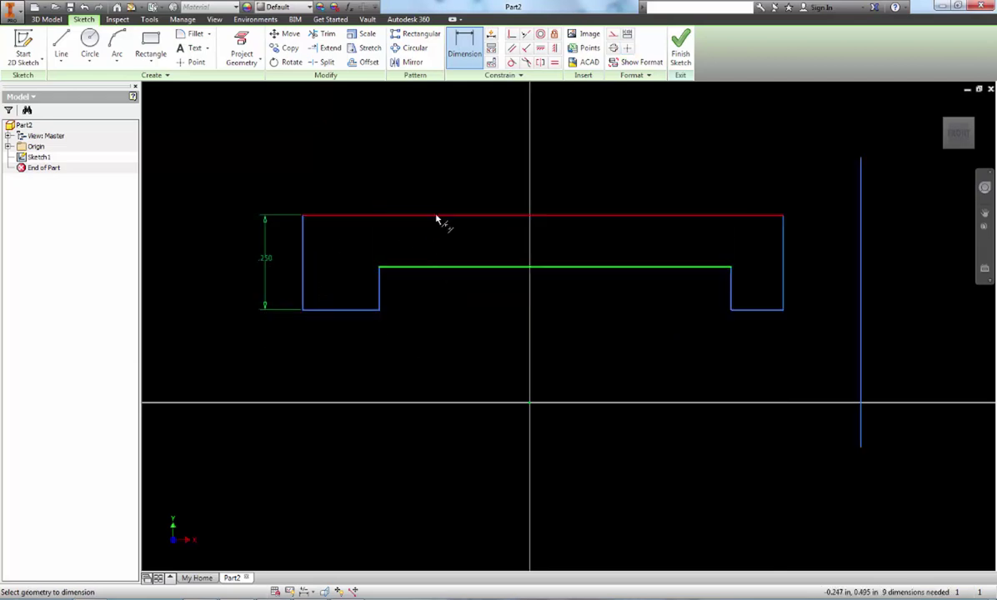
left_click(439, 216)
left_click(292, 245)
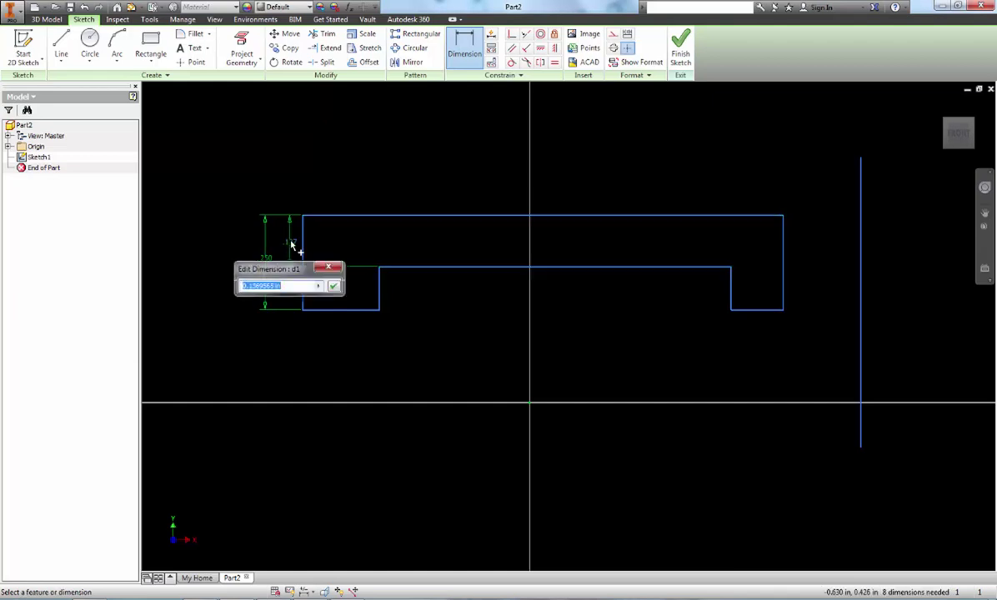
type(".125")
key("Return")
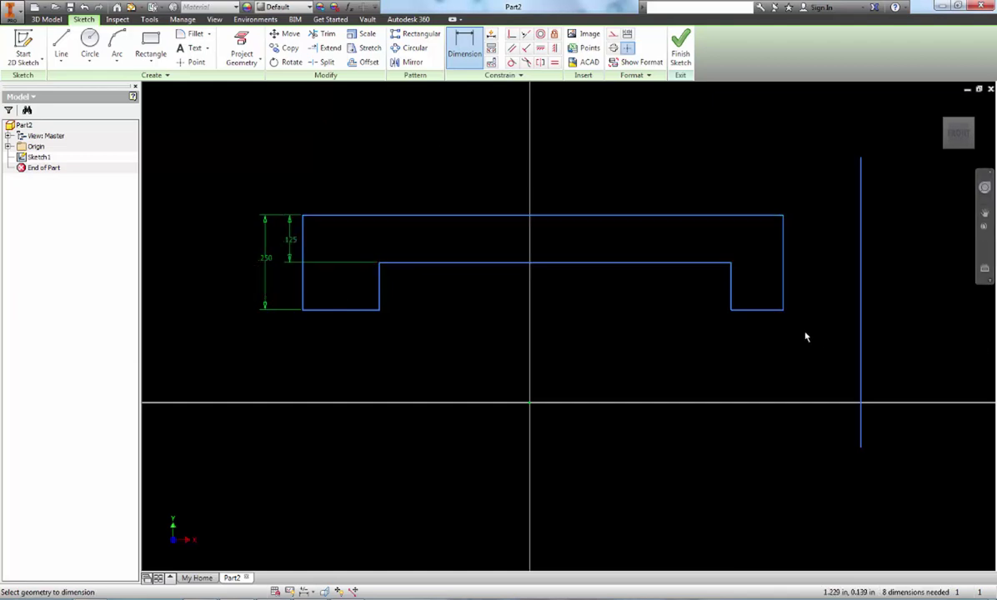
Abandon a dimension on the right leg and bring up the Word wheel drawing
left_click(772, 310)
left_click(757, 216)
key("Escape")
key("Escape")
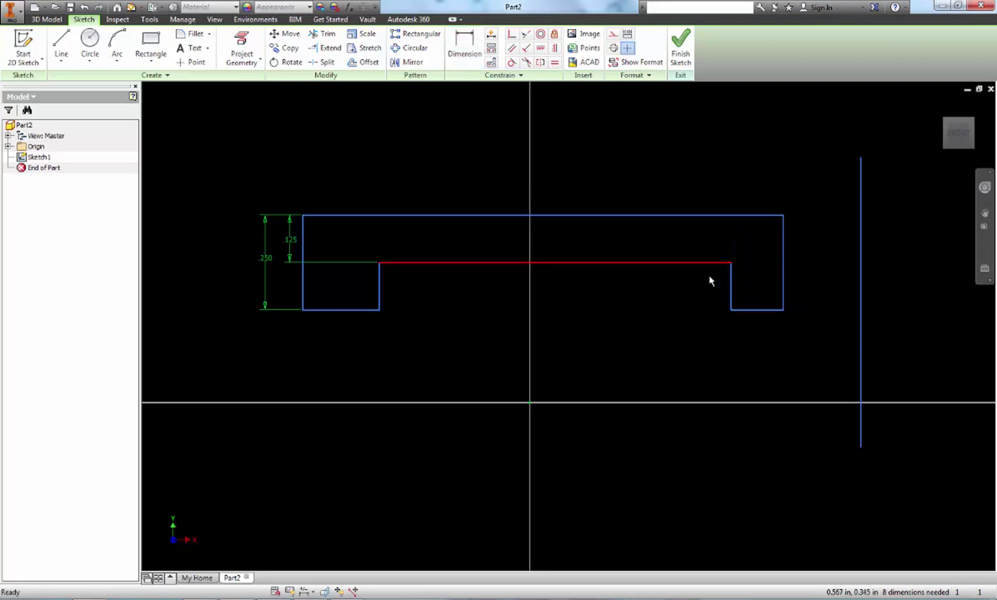
key("alt+Tab")
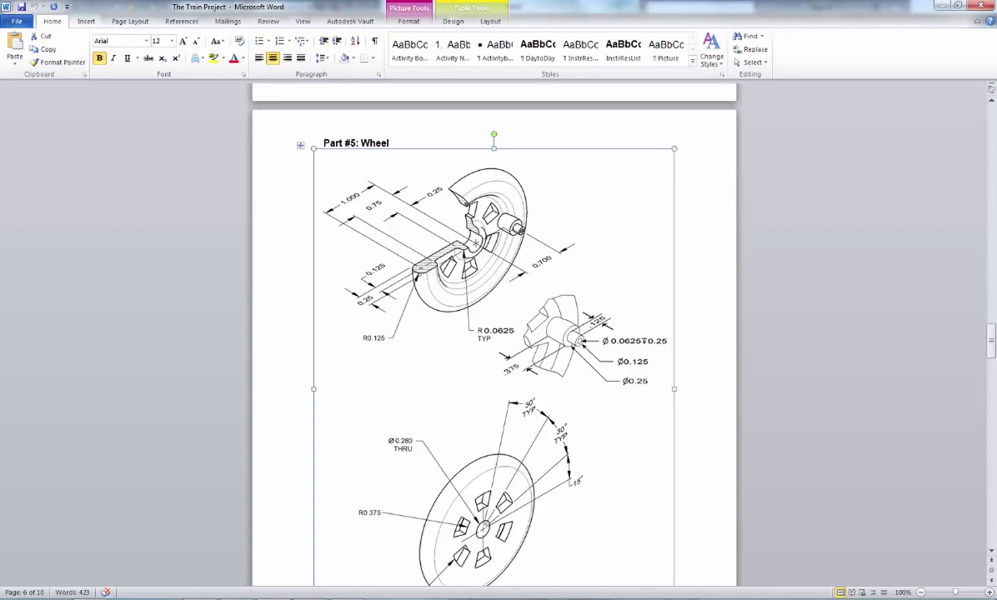
Draw a .25 radius circle centred on the profile's left step corner
left_click(272, 598)
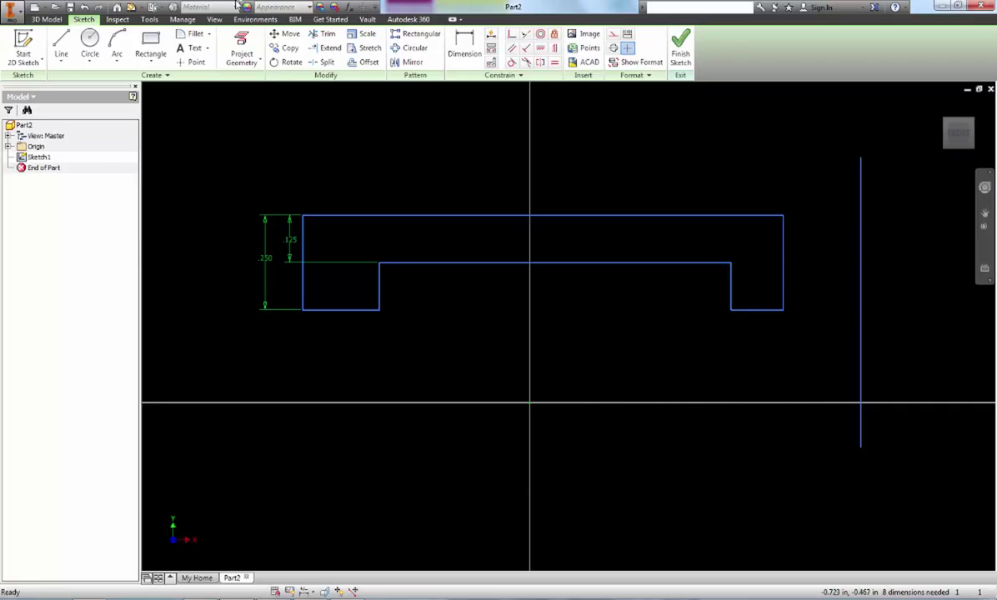
left_click(90, 41)
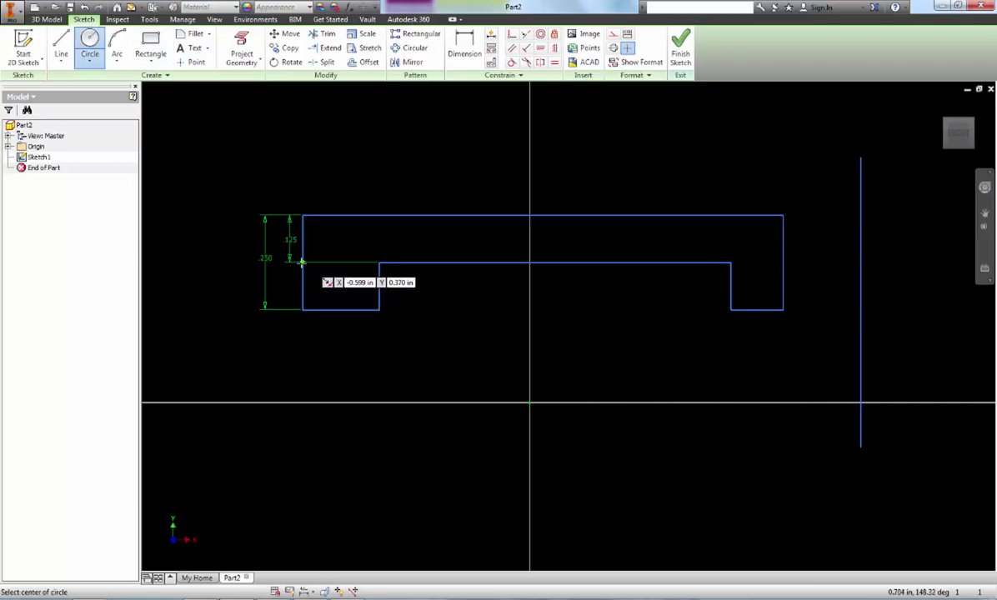
left_click(303, 263)
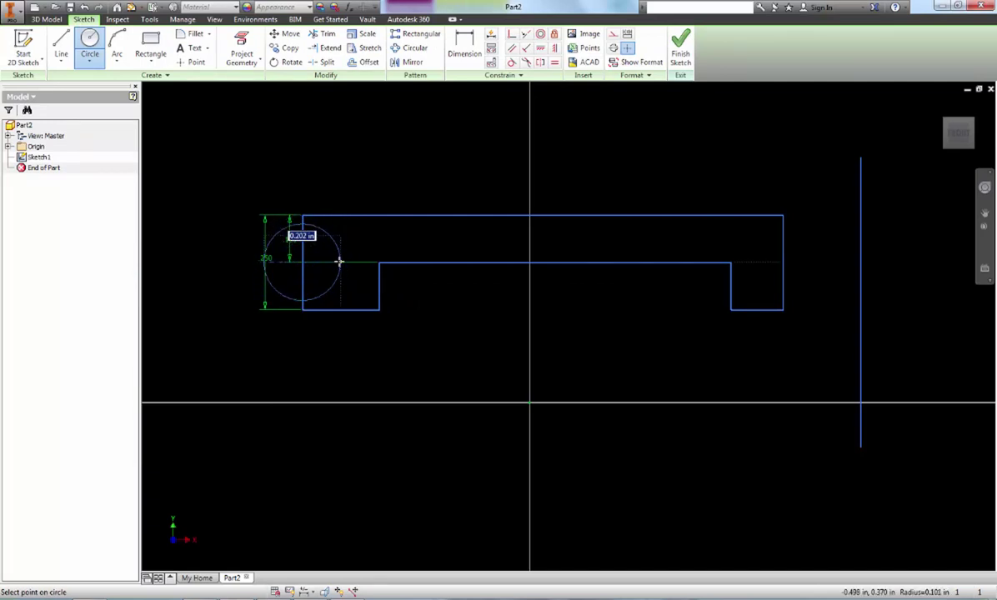
type(".")
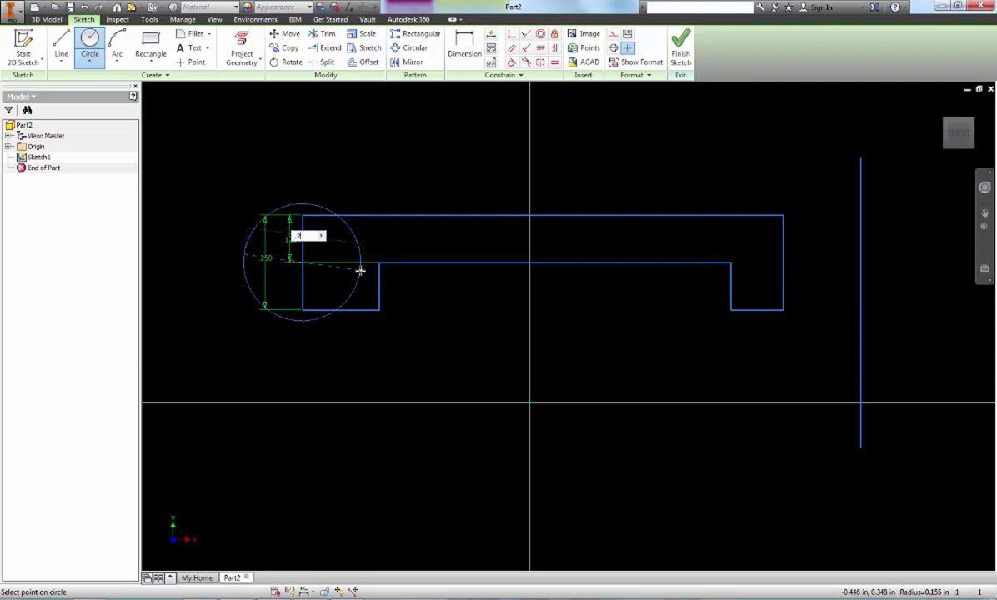
type("25")
key("Return")
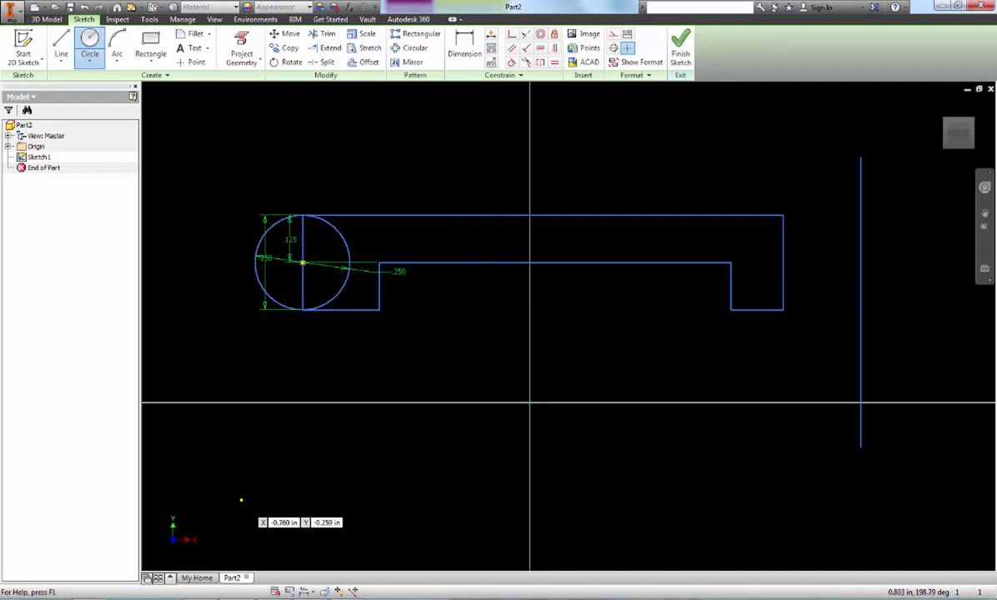
Underline the R0.125 callout on the Paint reference drawing
key("alt+Tab")
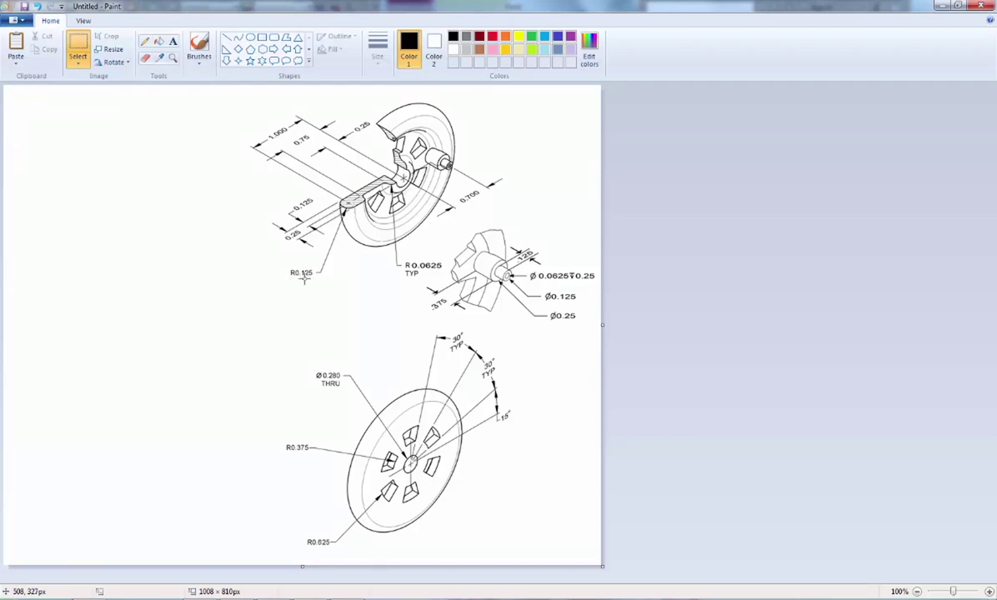
left_click(226, 37)
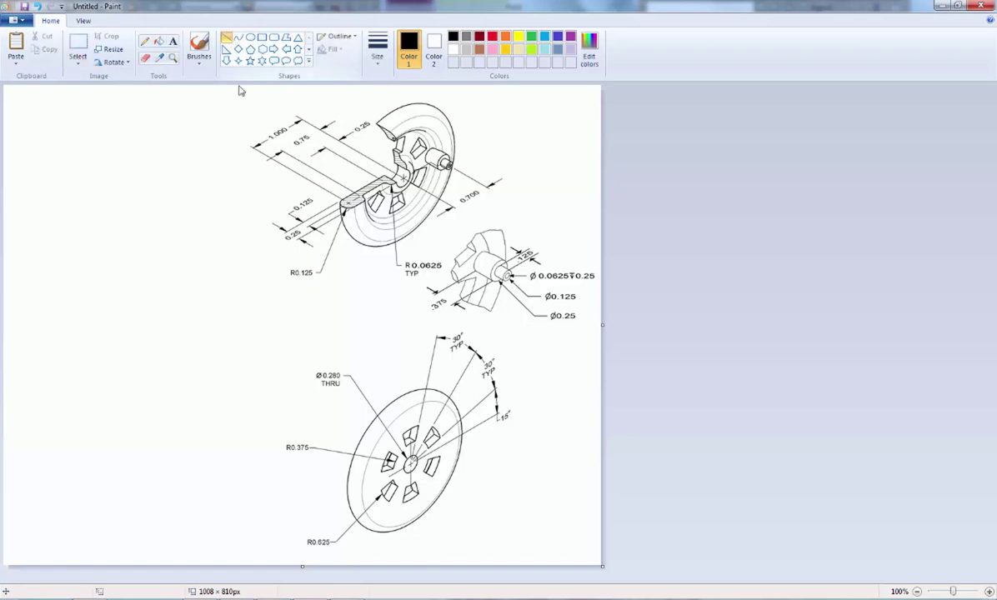
left_click_drag(273, 282, 321, 282)
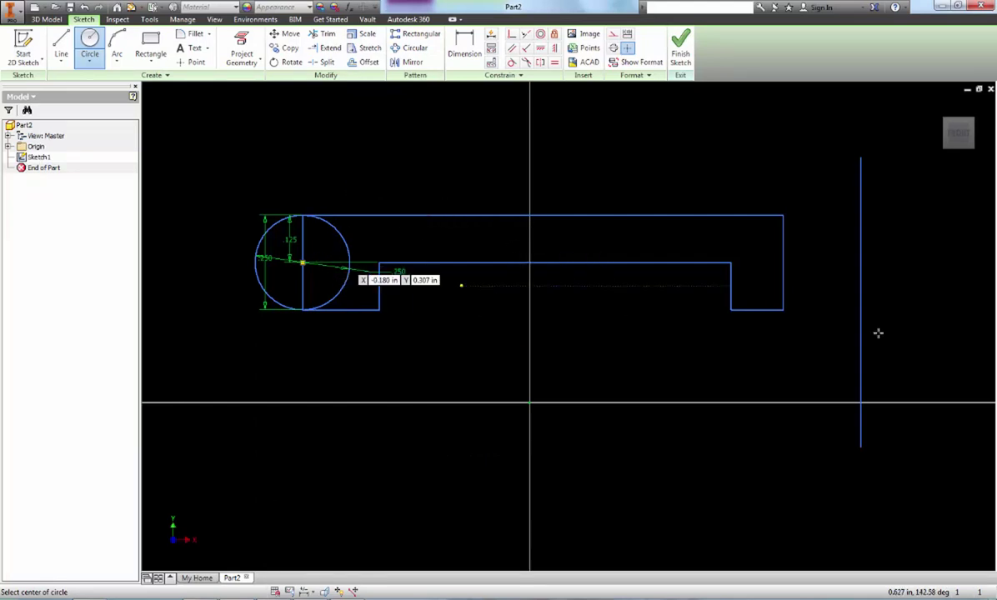
Dimension the circle centre 1.000 from the vertical axis line, then box-select the right-side profile lines
key("Escape")
key("d")
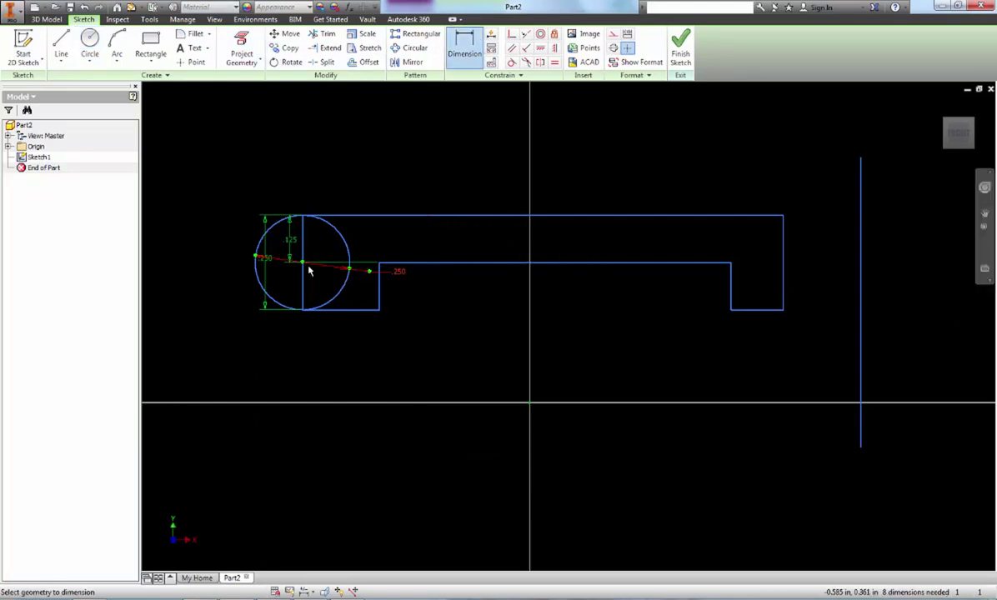
left_click(304, 265)
left_click(860, 263)
left_click(652, 102)
type("1")
key("Return")
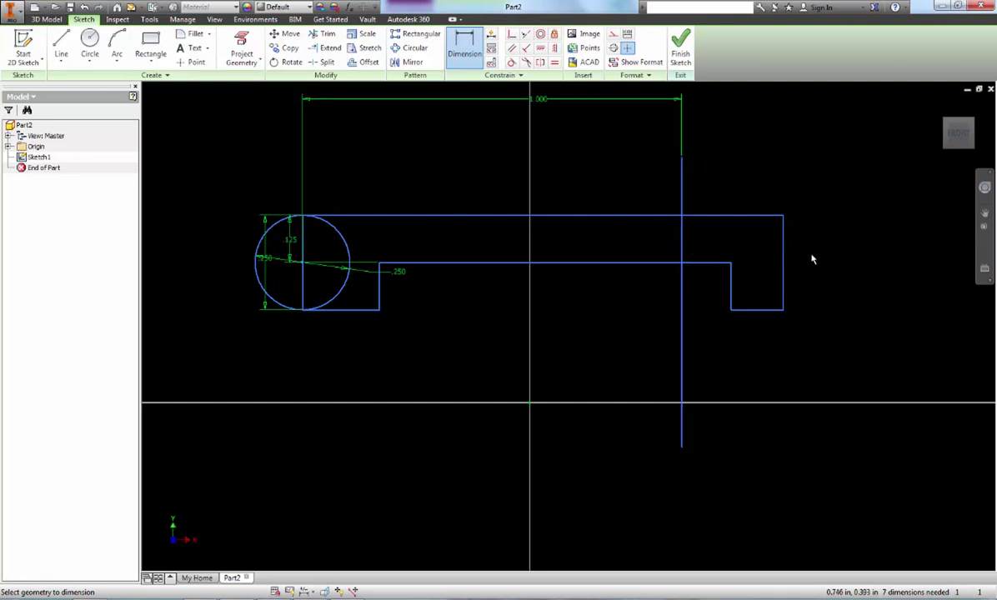
key("Escape")
left_click_drag(810, 196, 616, 250)
left_click(575, 425)
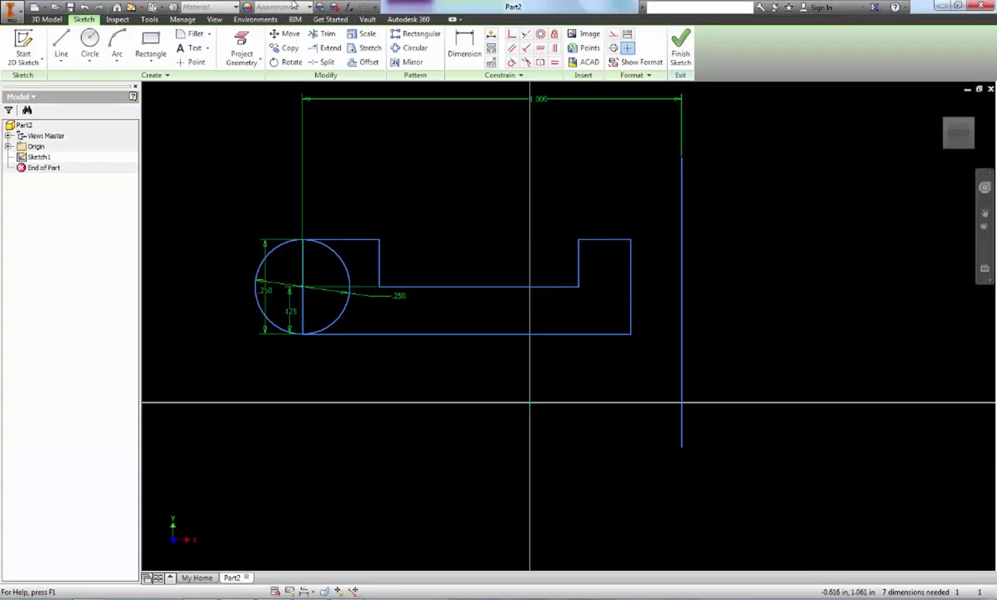
Dimension the left and right step edges .750 and .250 from the vertical axis line
left_click(464, 46)
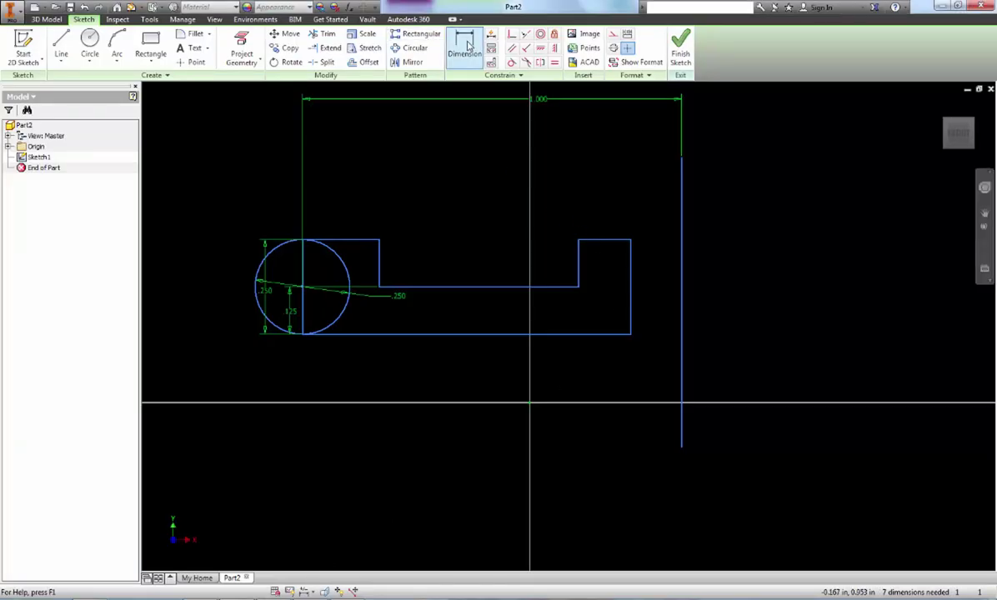
left_click(380, 275)
left_click(682, 257)
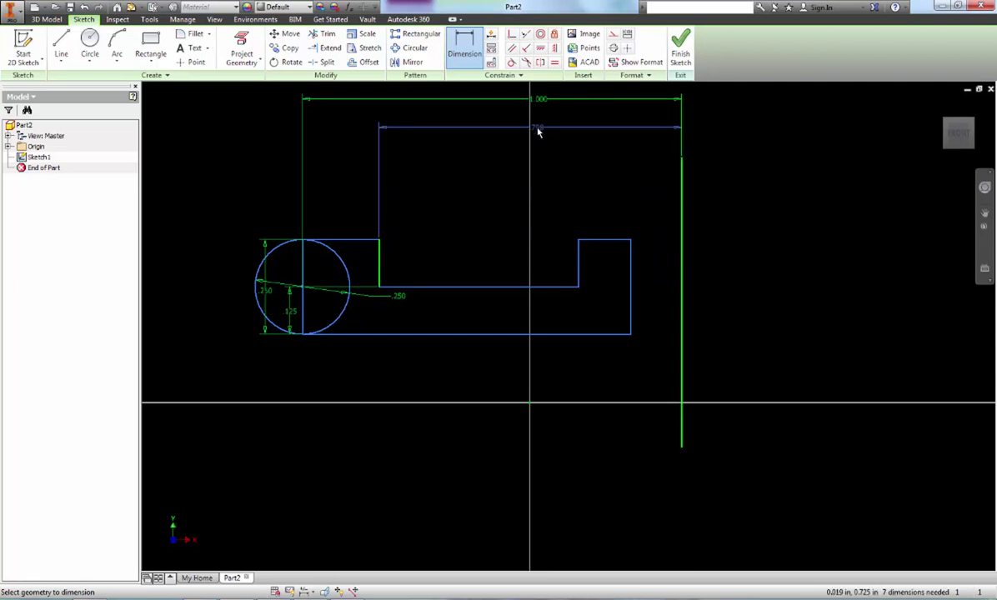
left_click(538, 132)
type(".7")
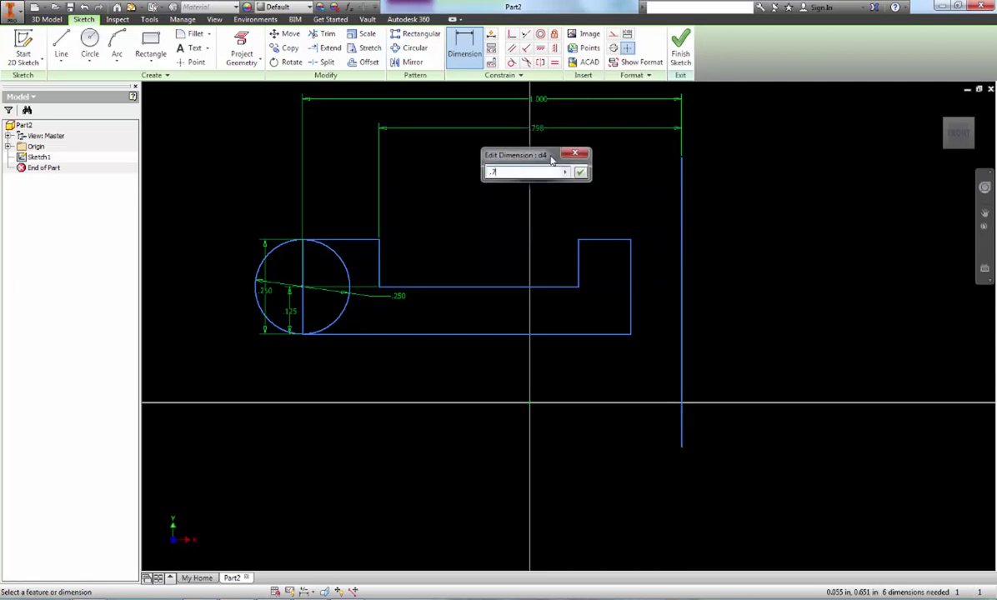
type("5")
key("Return")
left_click(577, 272)
left_click(683, 273)
left_click(639, 160)
type(".")
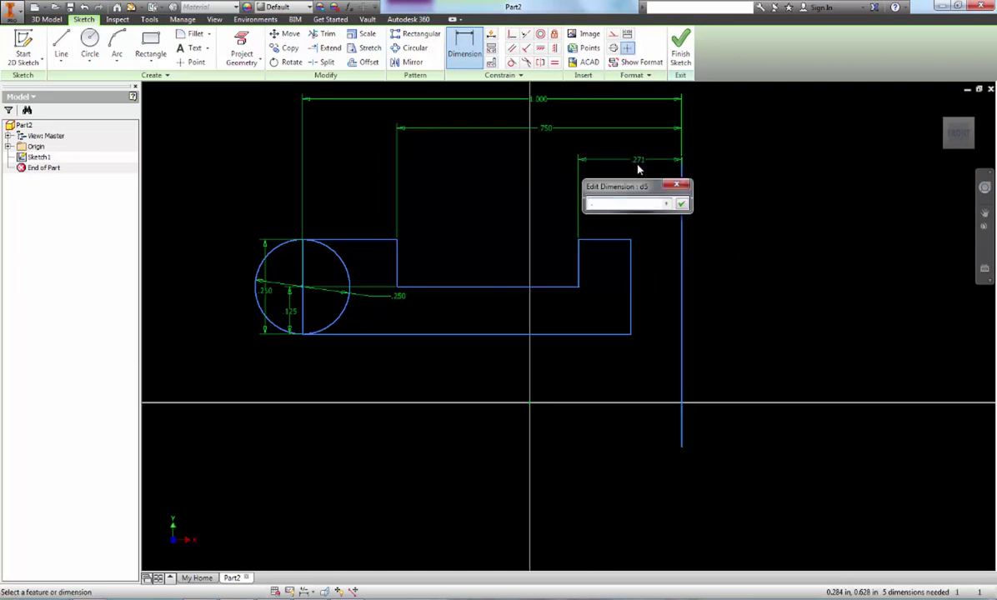
type("25")
key("Return")
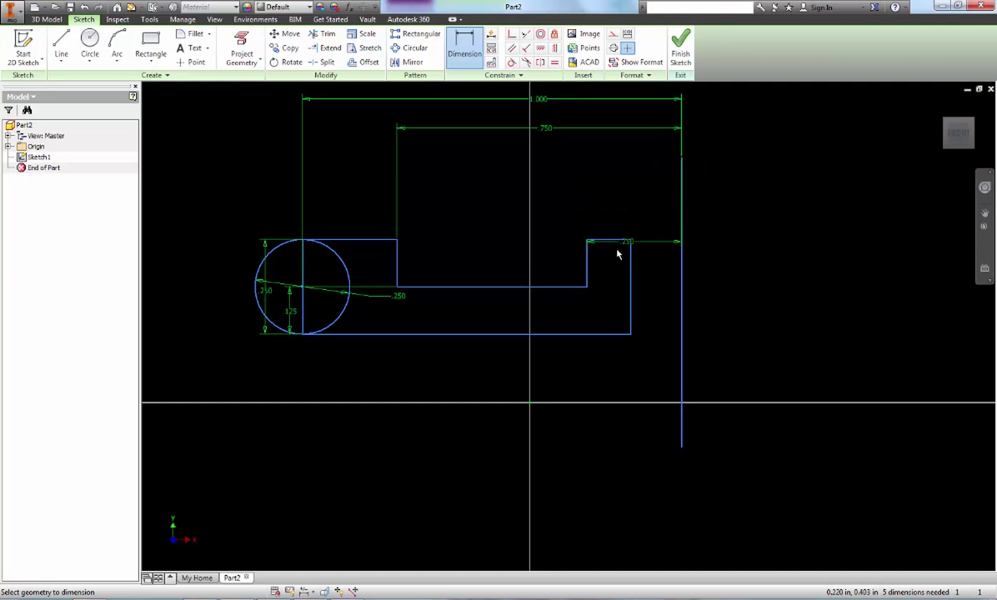
left_click_drag(629, 247, 635, 198)
key("Escape")
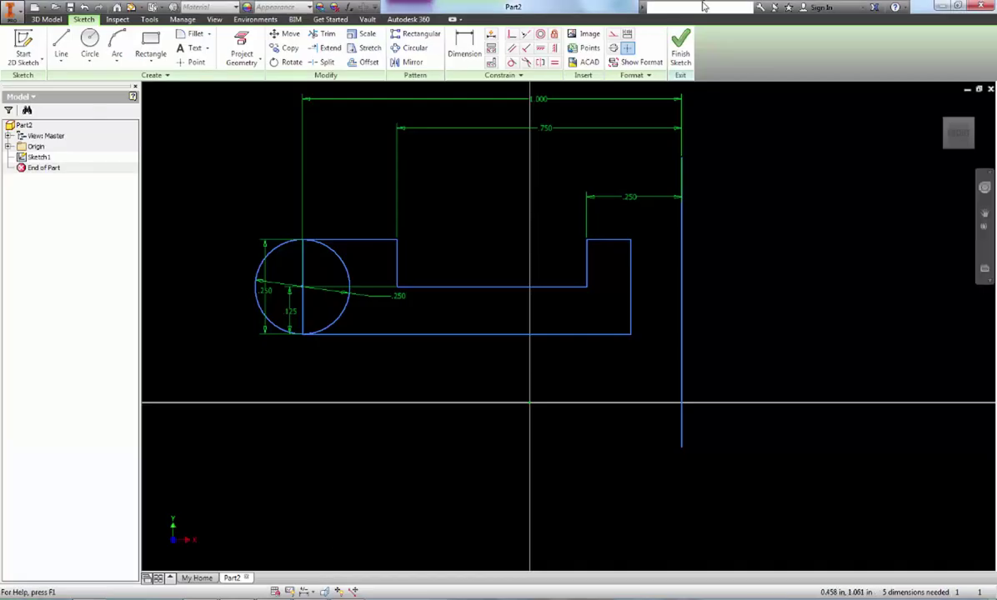
Dimension the profile's right edge .140 from the vertical axis line
left_click(464, 46)
left_click(632, 292)
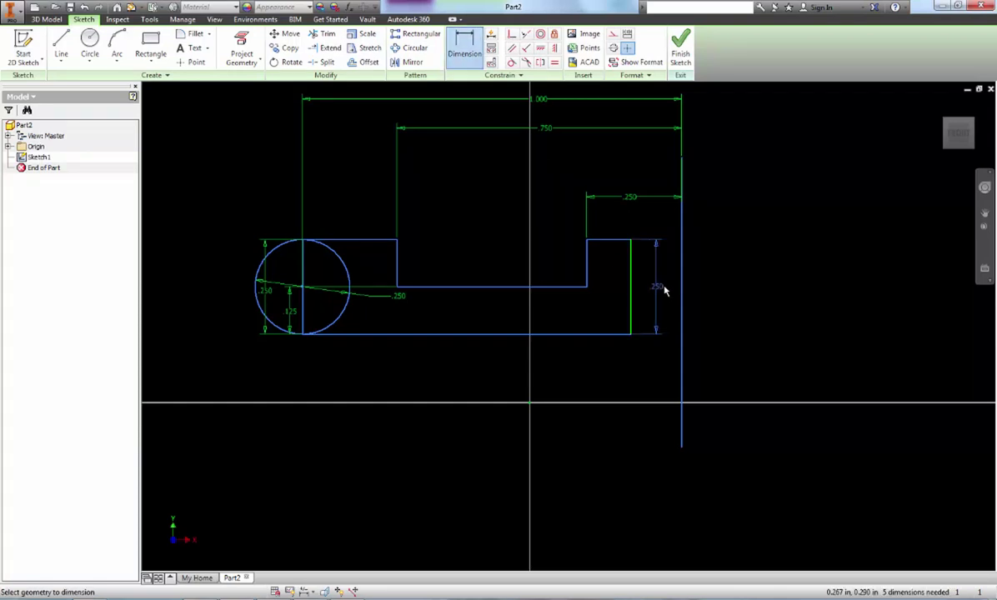
left_click(683, 300)
left_click(667, 221)
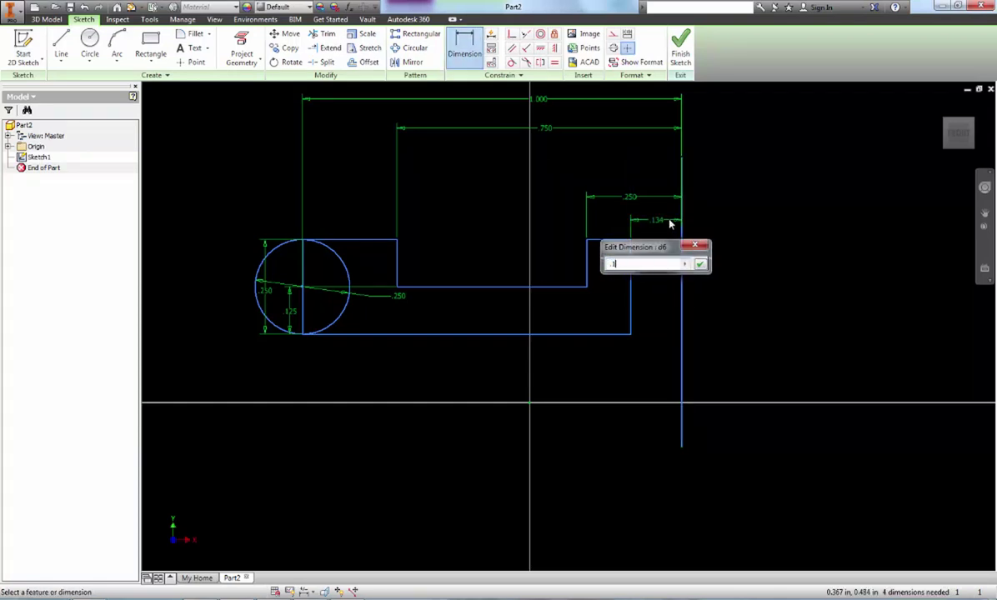
type(".14")
key("Return")
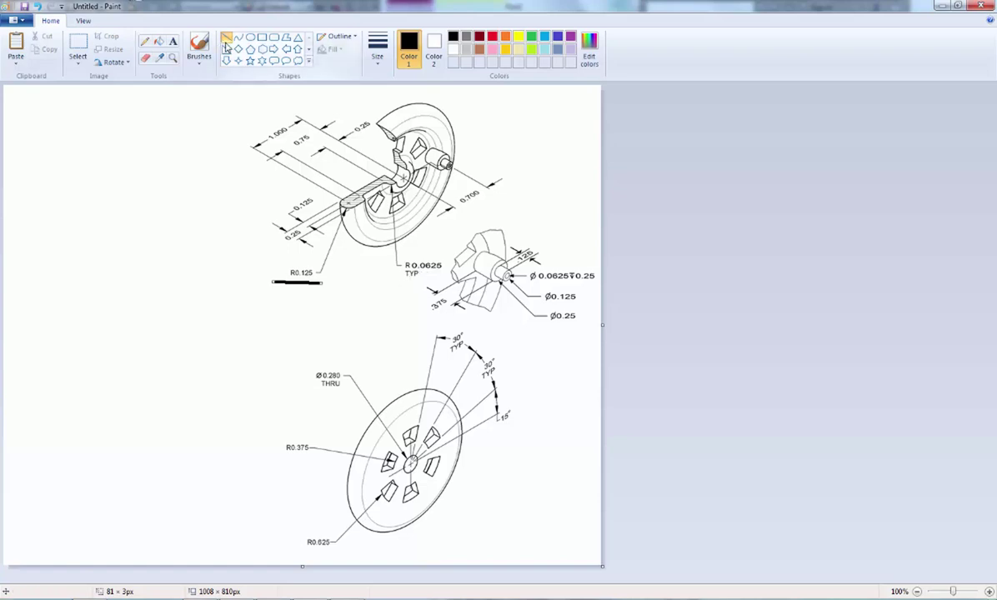
Draw a short line beneath the R0.0625 TYP label in Paint
left_click_drag(399, 276, 419, 279)
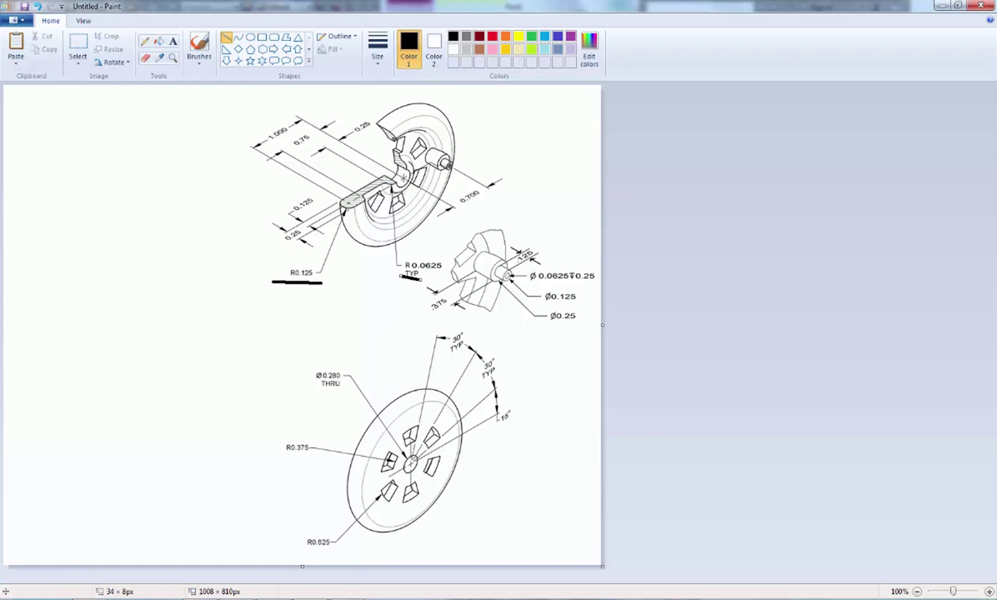
Fillet the slot's upper and lower inner corners on both sides at .0625 radius
left_click(286, 551)
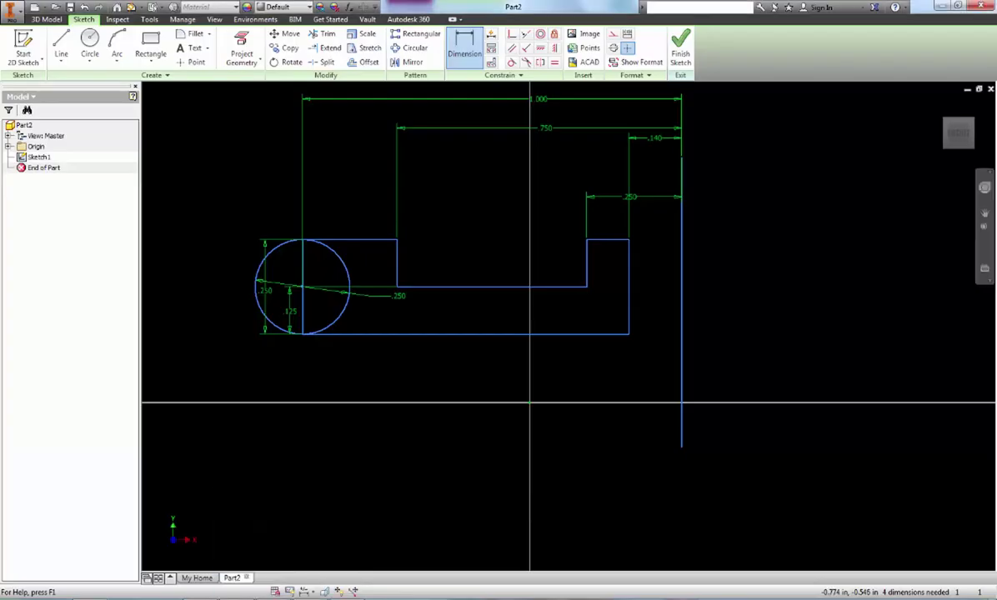
left_click(194, 33)
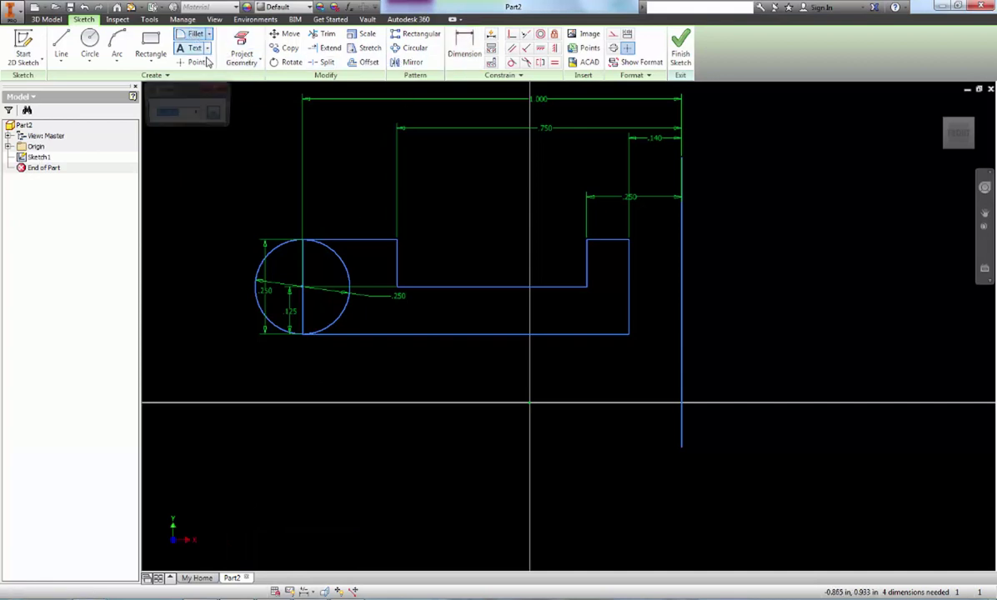
type(".0625")
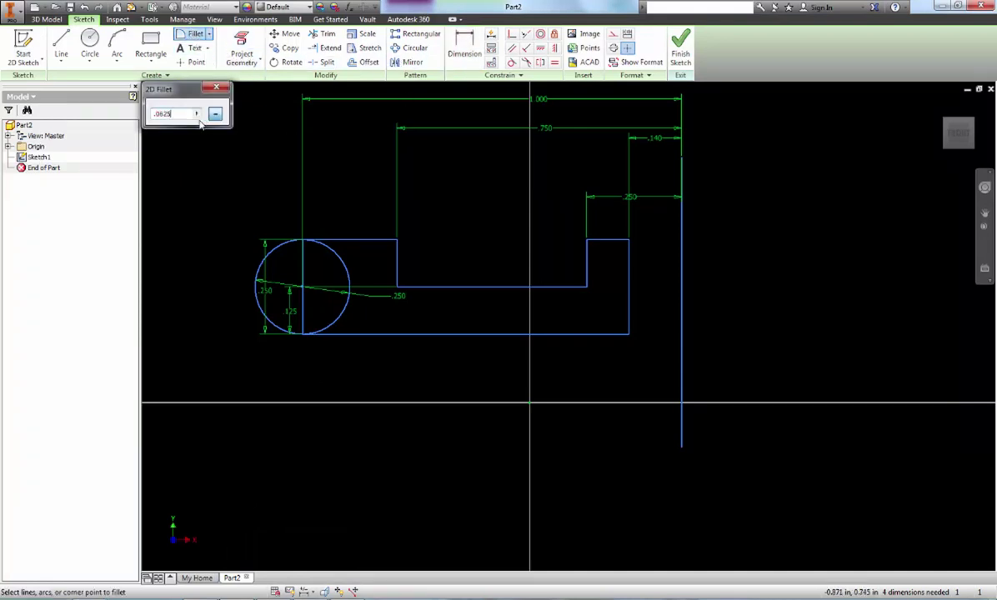
left_click(591, 246)
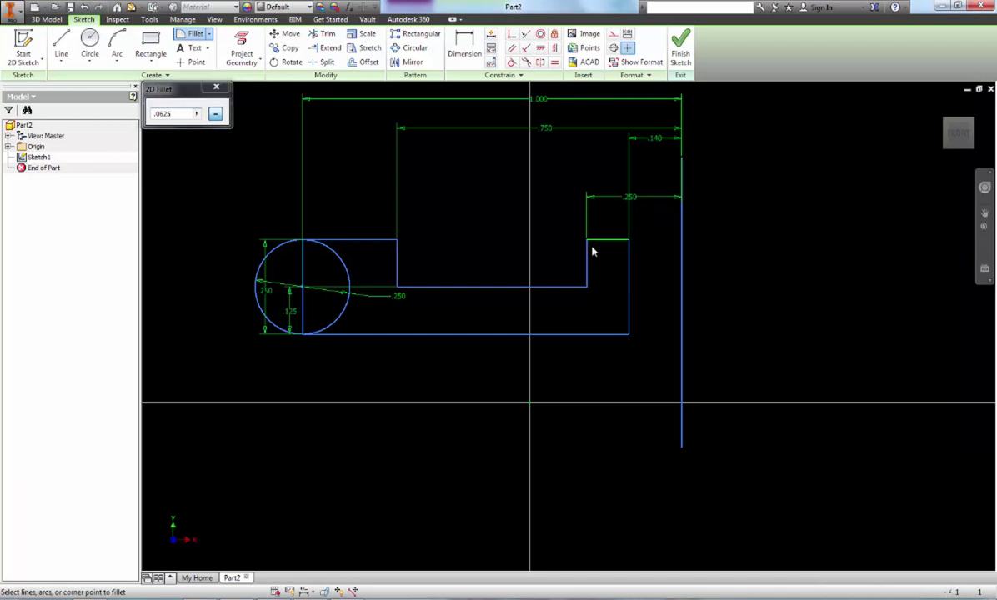
left_click(587, 257)
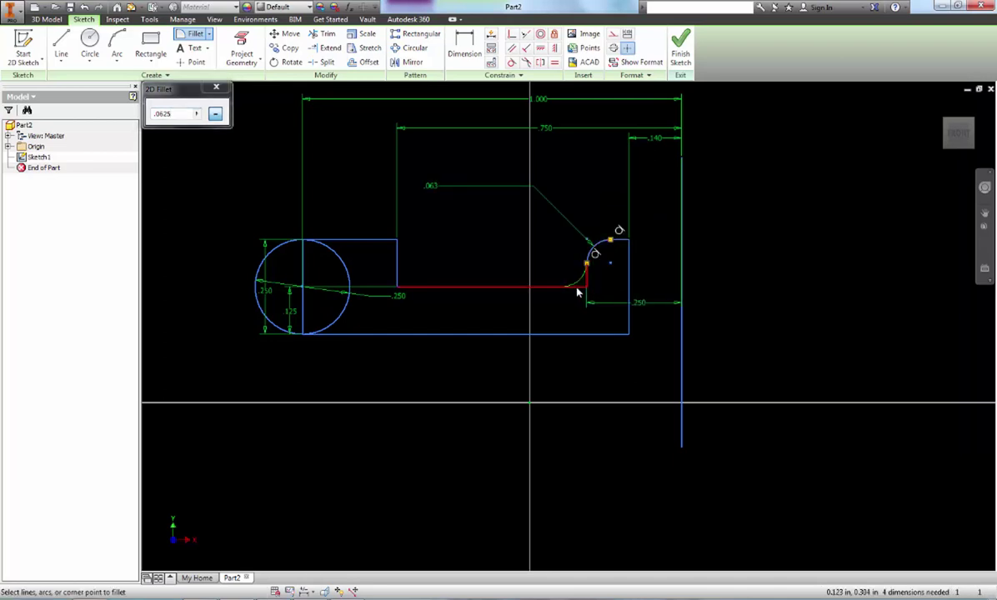
left_click(578, 291)
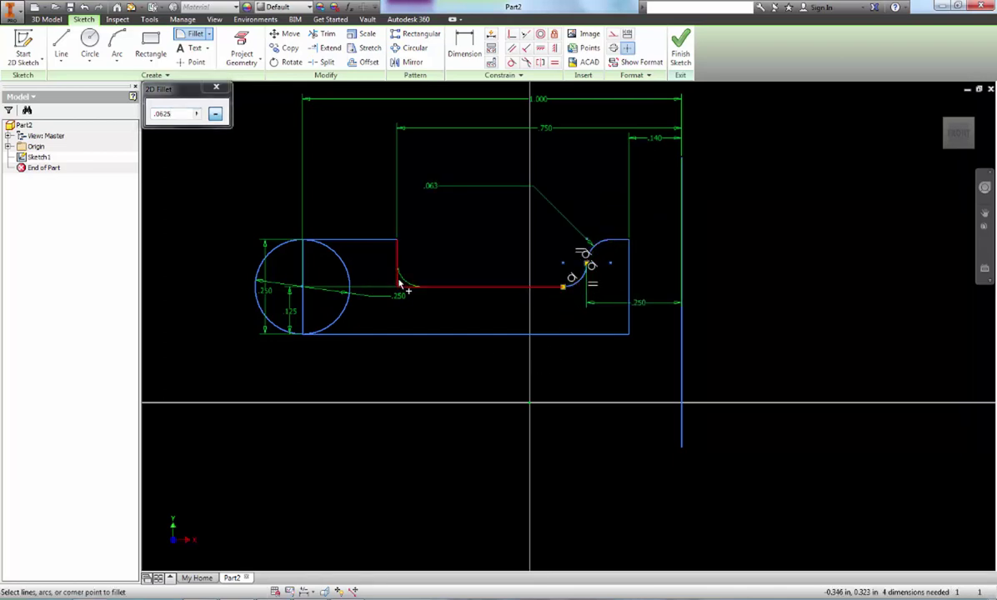
left_click(401, 286)
left_click(399, 260)
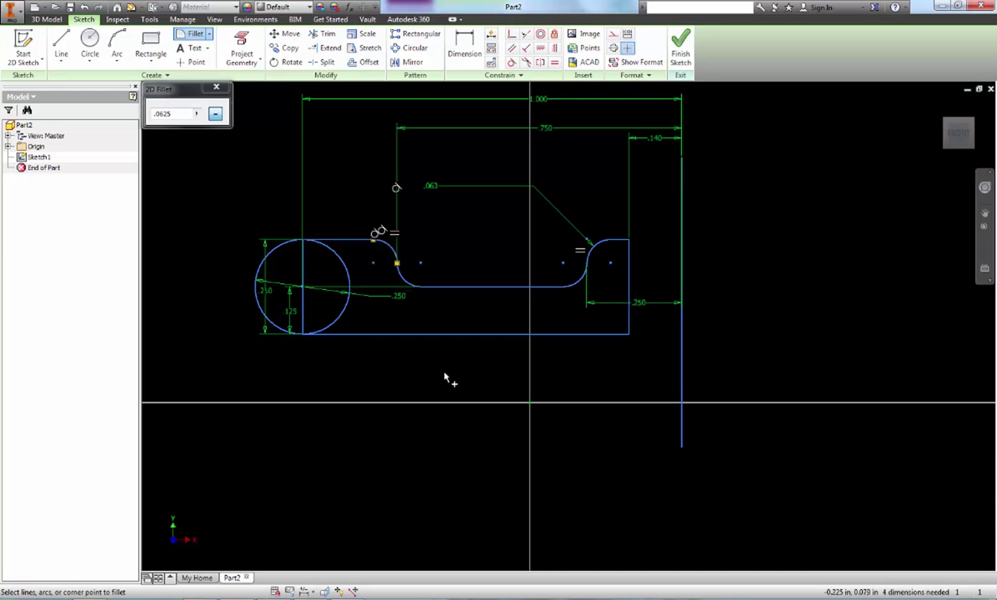
left_click(324, 33)
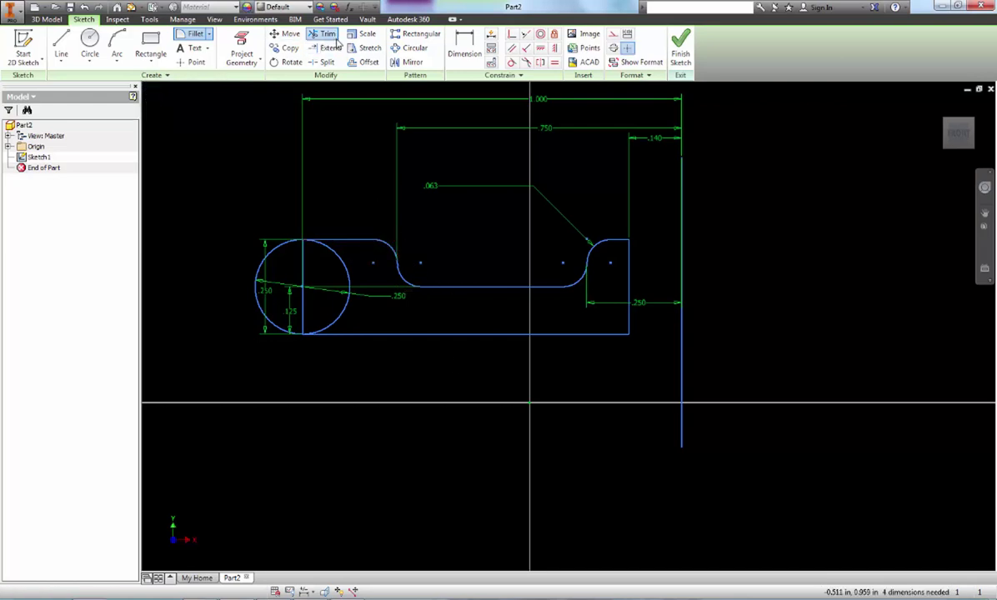
Delete the slanted .250 dimension and trim the circle's inner arc and lower vertical line
left_click(337, 317)
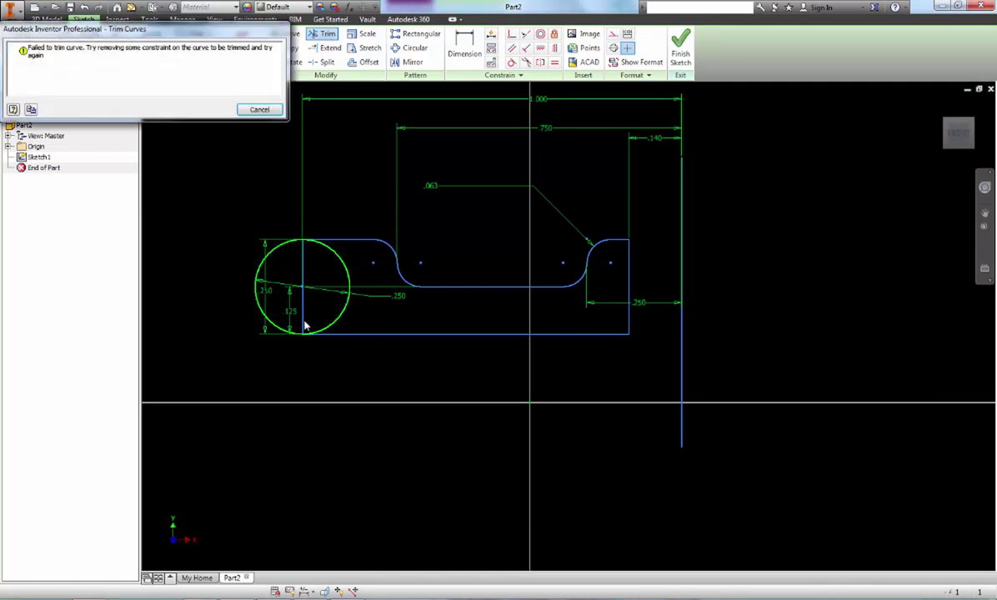
key("Escape")
left_click(390, 302)
key("Delete")
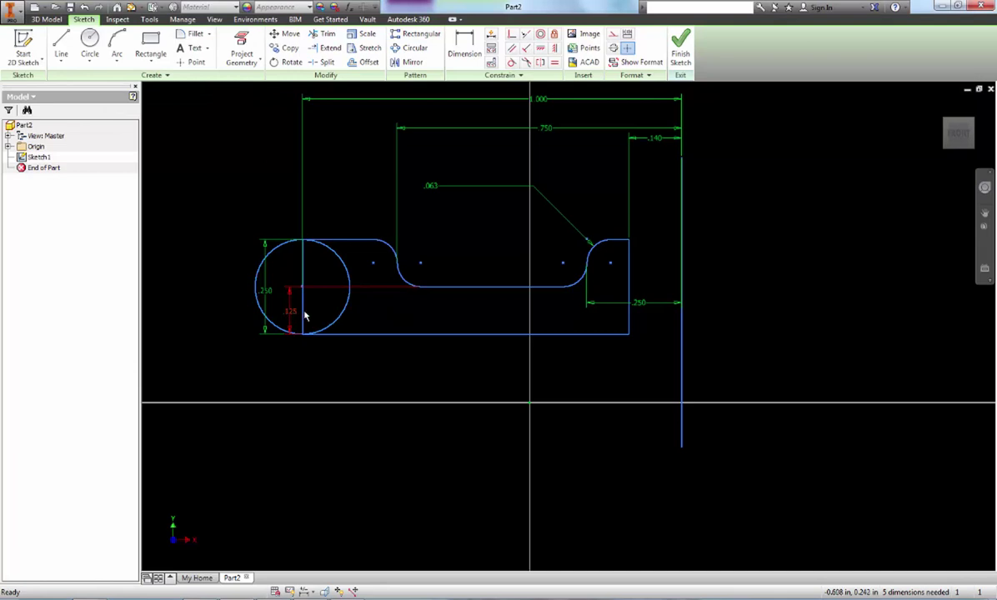
left_click(327, 34)
left_click(340, 313)
left_click(306, 310)
left_click(308, 274)
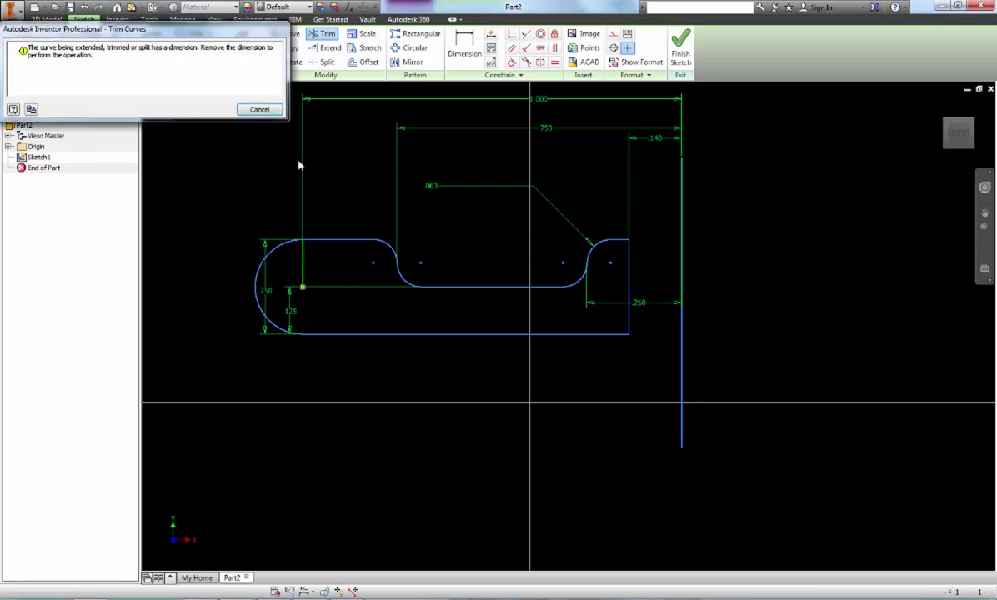
key("Escape")
key("Escape")
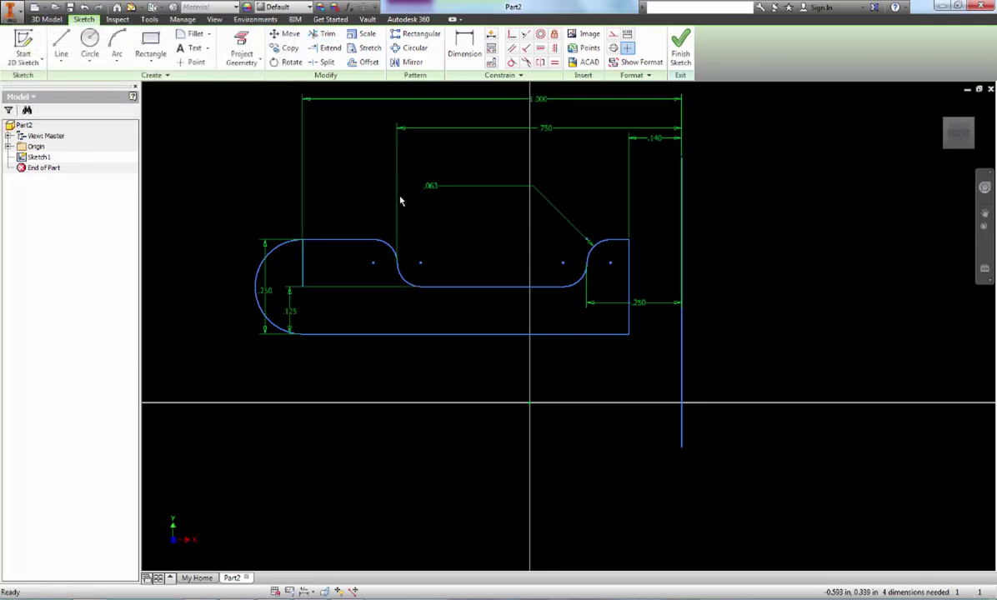
Delete the 1.000 dimension and the stray short vertical line, then recheck the reference drawing
left_click(536, 109)
key("Delete")
left_click(303, 258)
key("Delete")
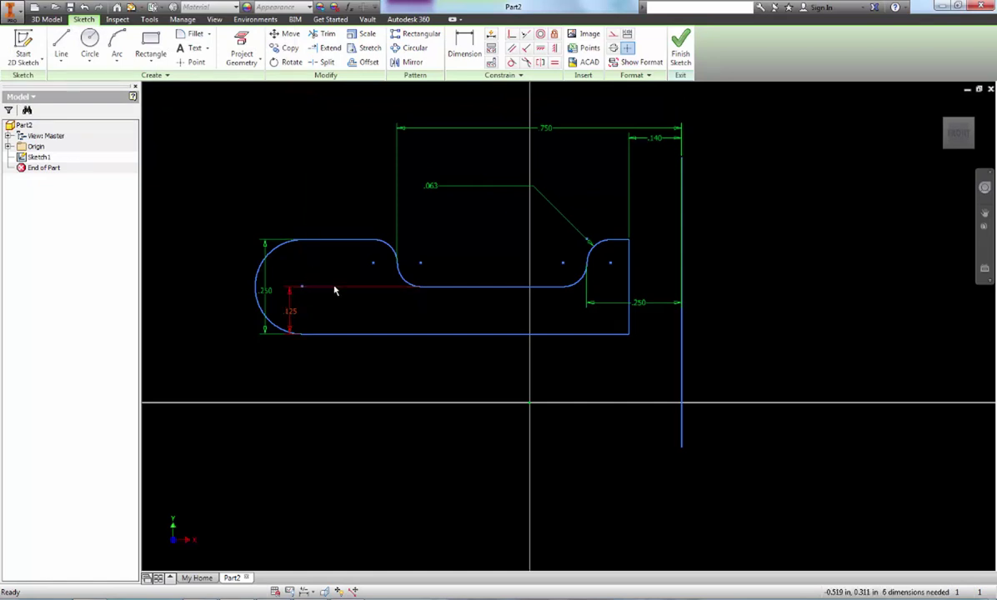
key("alt+Tab")
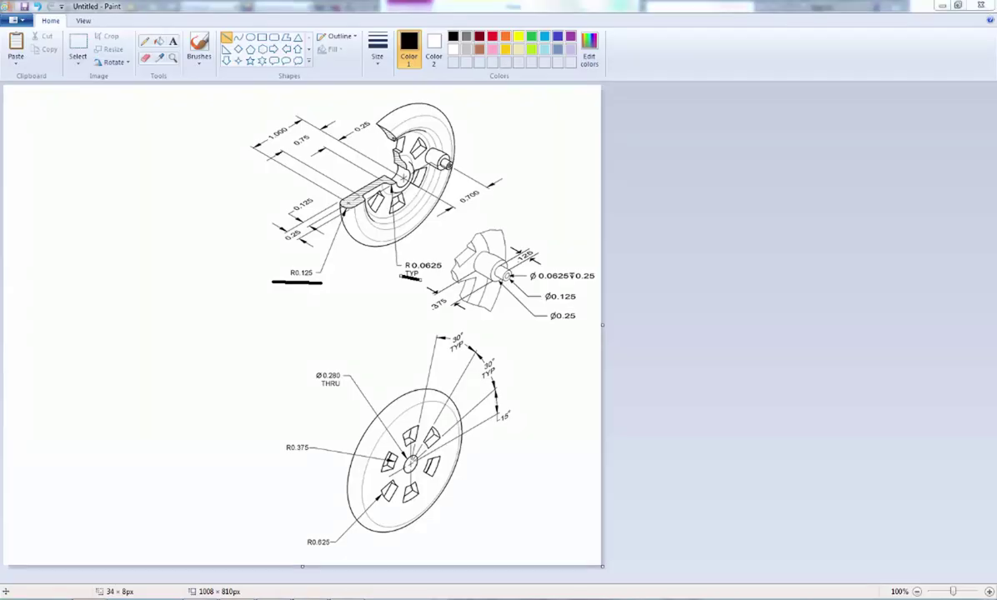
key("alt+Tab")
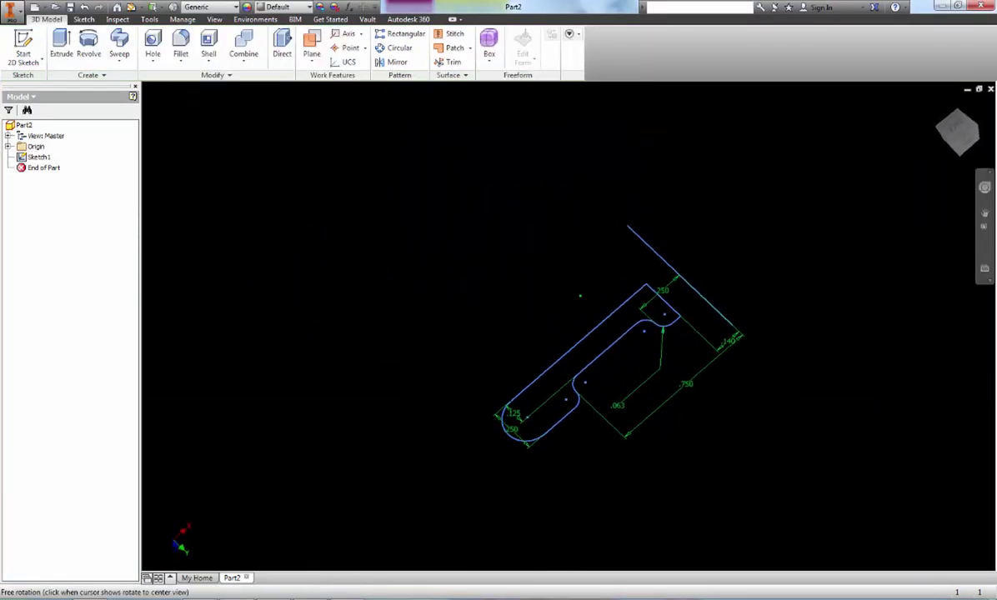
Revolve the wheel profile 360° about the axis line into a solid wheel, then switch to Paint
left_click(89, 45)
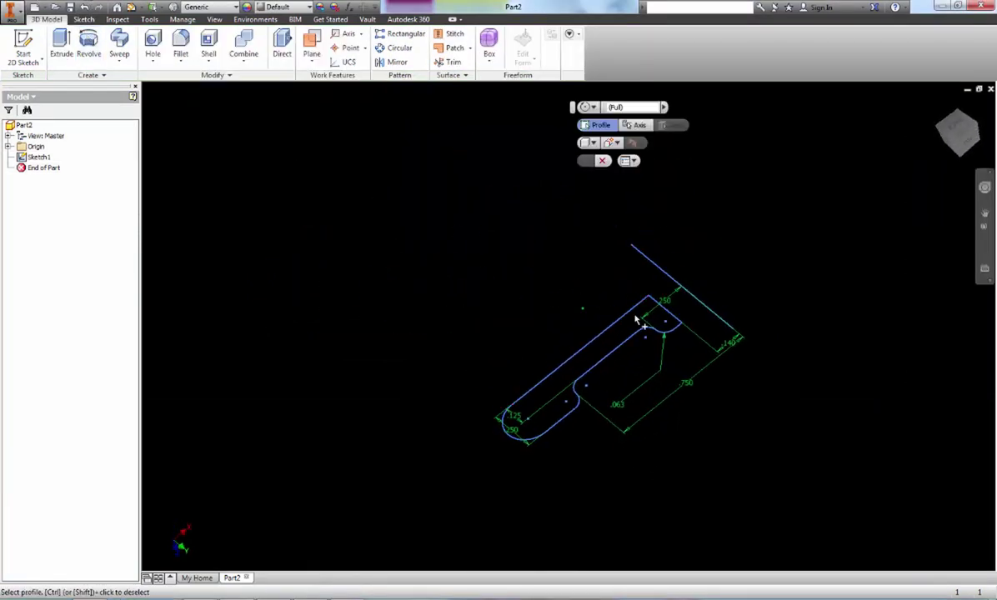
left_click(163, 148)
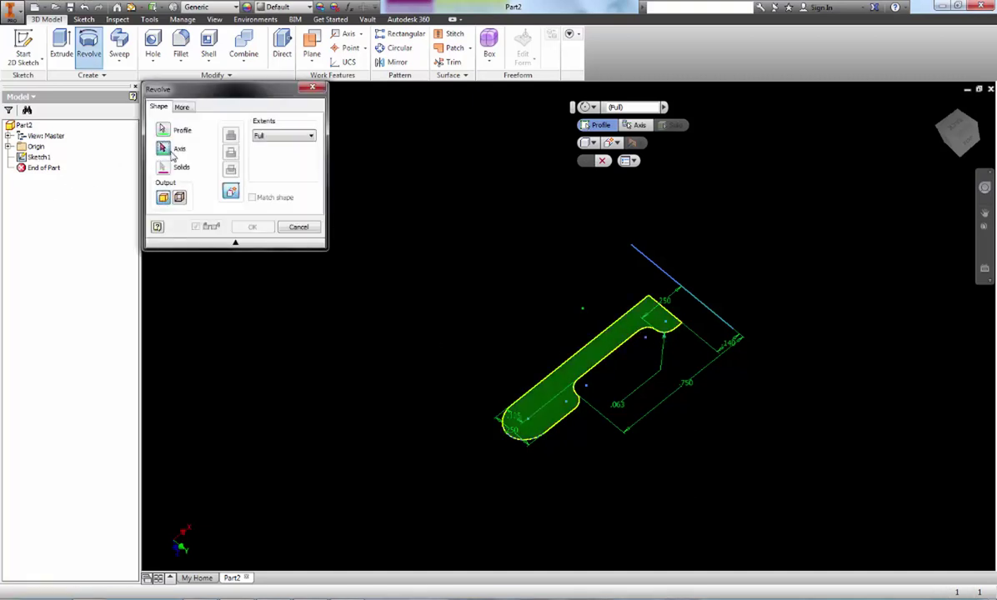
left_click(722, 325)
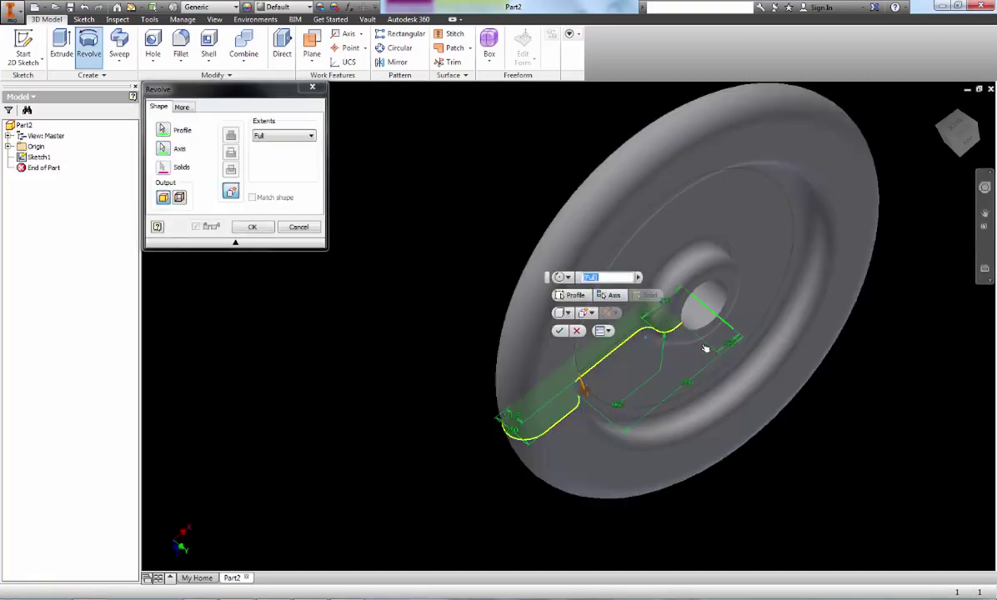
left_click(250, 227)
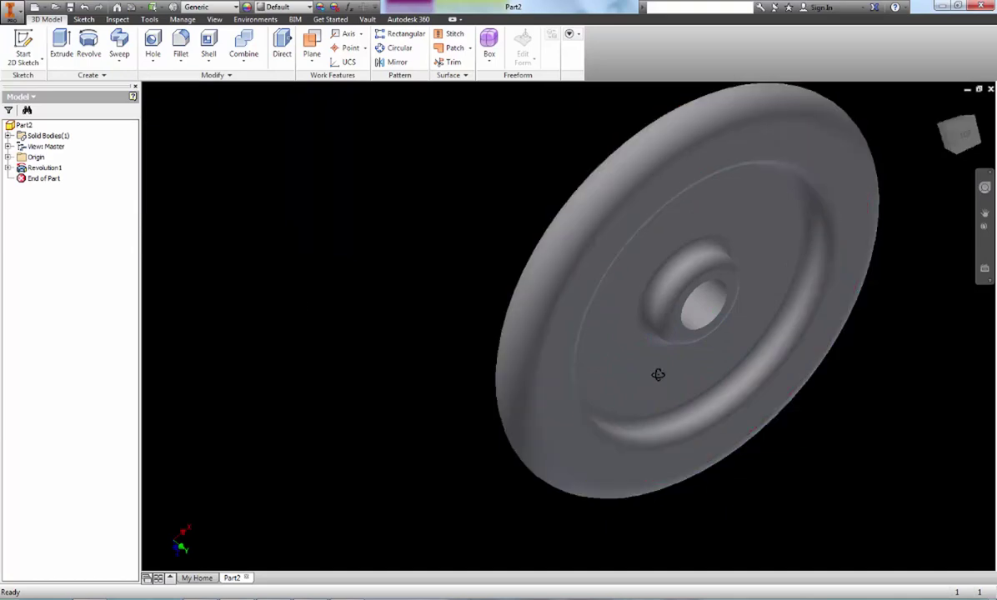
scroll(771, 447, "up", 3)
middle_click_drag(770, 447, 630, 400)
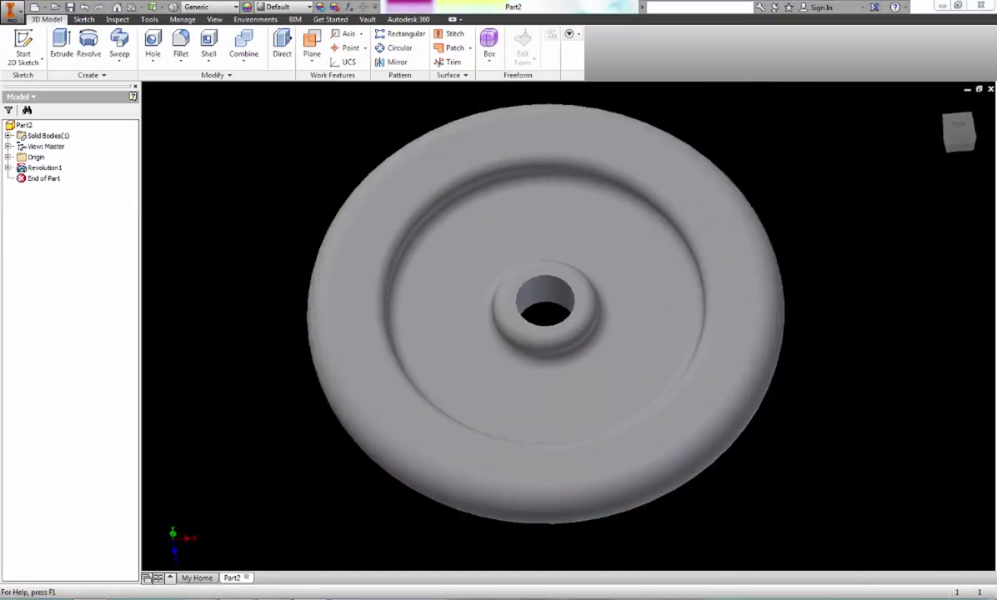
key("alt+Tab")
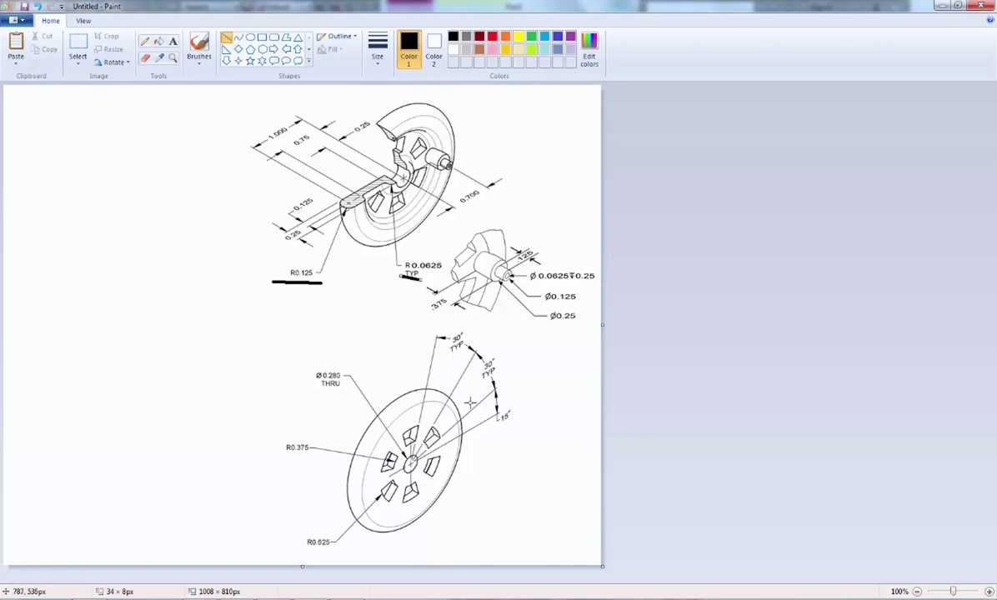
Commit the black underline and set up a red pencil with a chosen stroke size
left_click(411, 525)
left_click(145, 40)
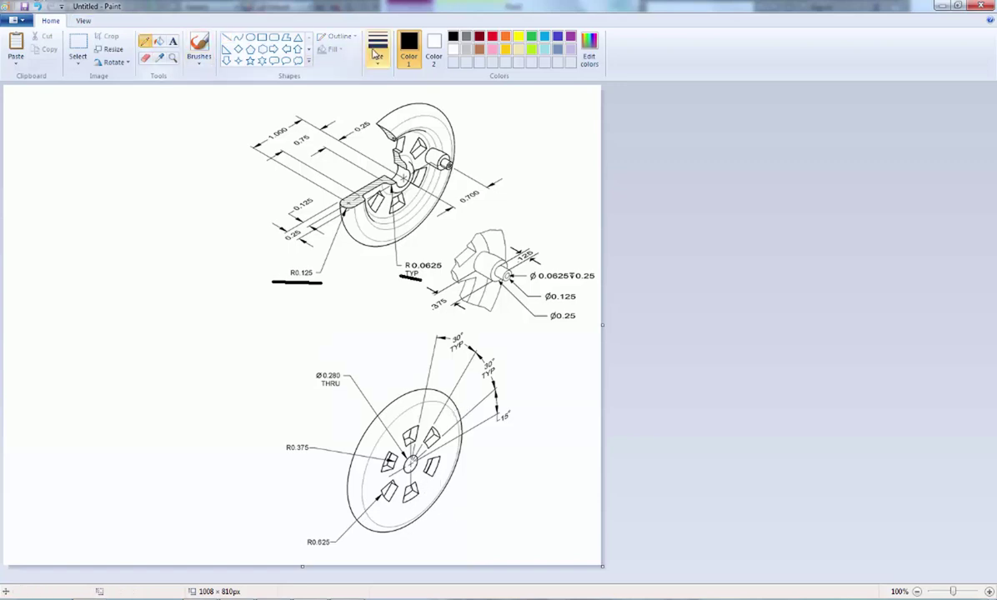
left_click(374, 51)
left_click(492, 36)
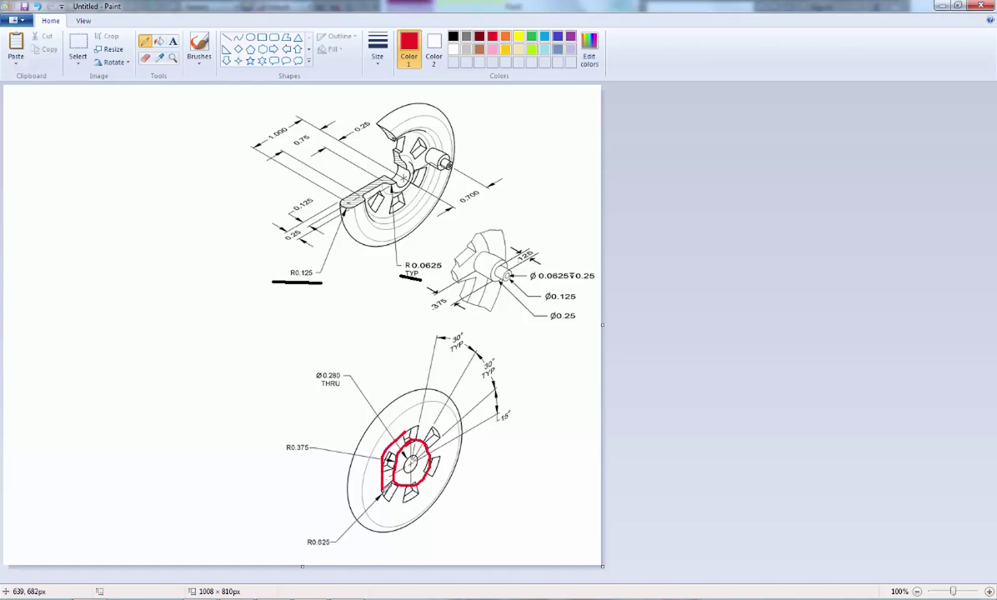
Ring the hub's wedge cutouts and underline the R0.375 and R0.625 labels in red
mouse_move(392, 502)
left_mouse_down()
mouse_move(414, 499)
mouse_move(437, 472)
mouse_move(444, 435)
left_mouse_up()
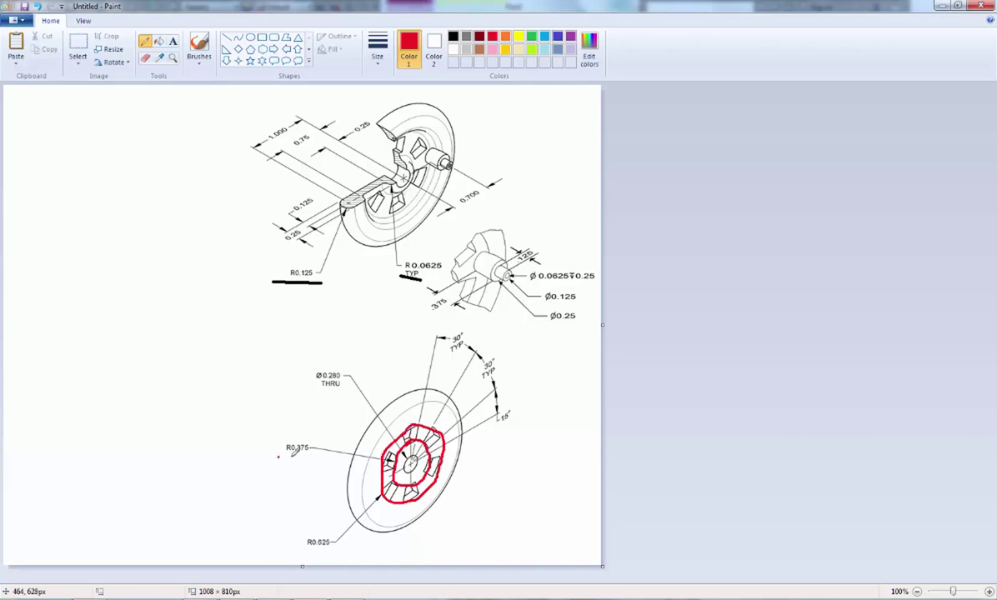
left_click_drag(279, 457, 311, 453)
left_click_drag(302, 547, 340, 547)
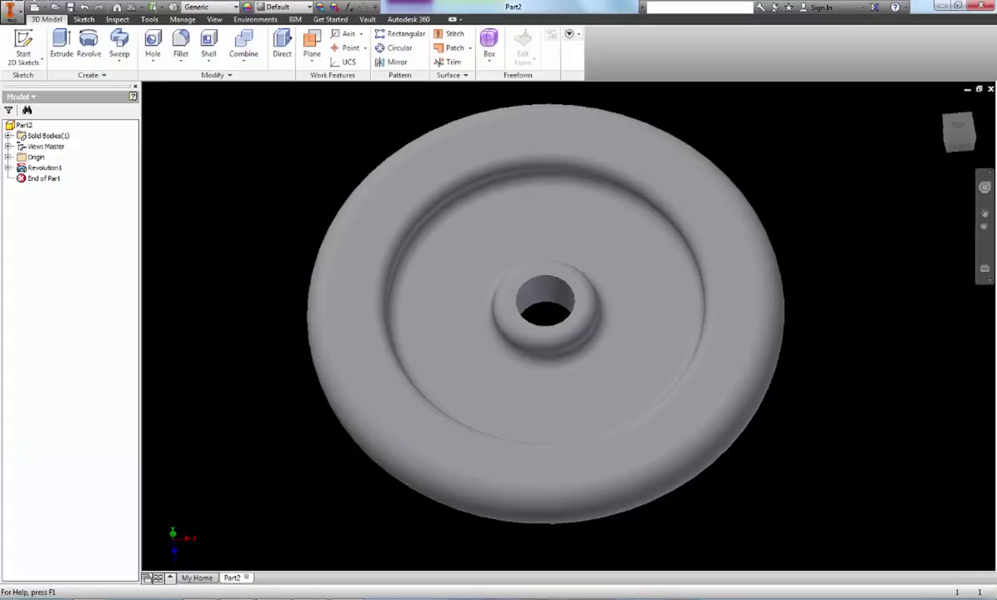
left_click(24, 46)
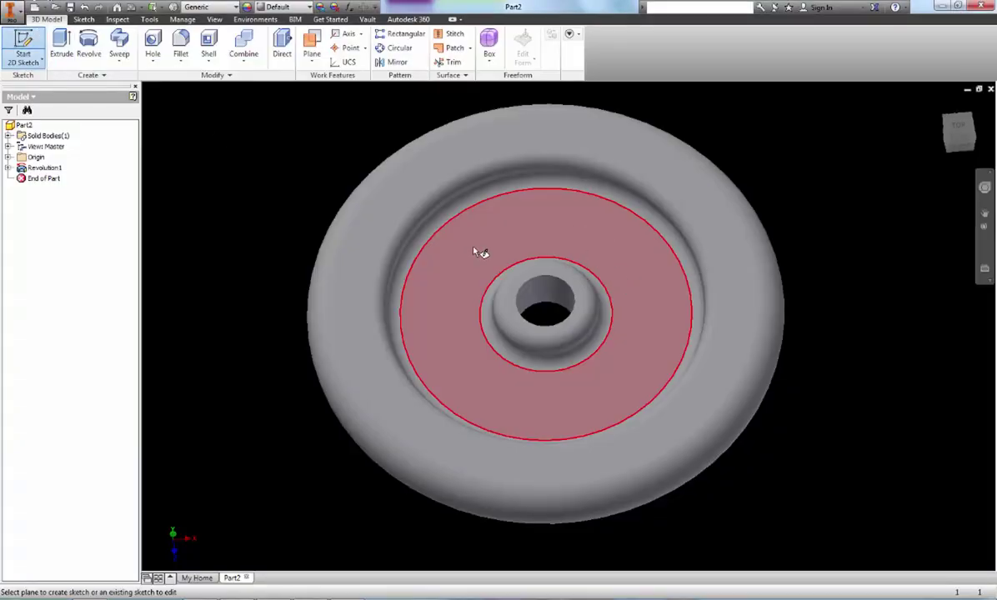
Start a sketch on the wheel's front face and draw a vertical line up from the hole centre
left_click(536, 229)
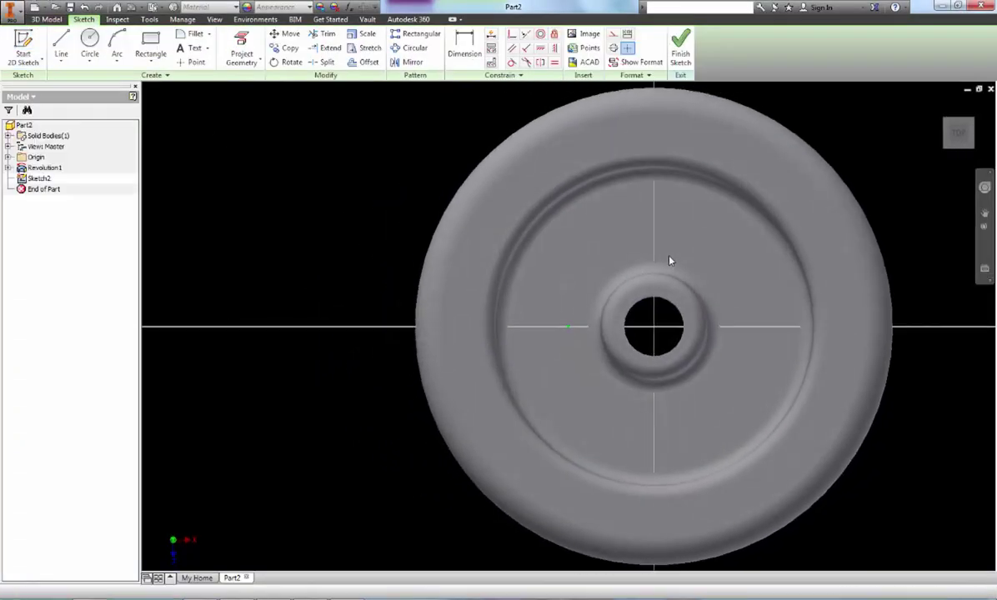
left_click(62, 44)
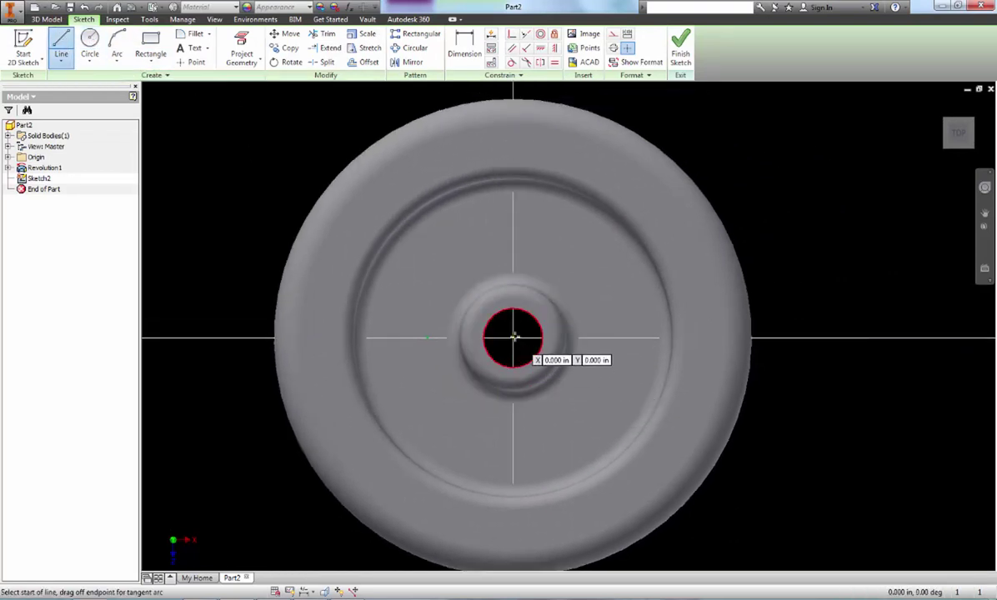
left_click(514, 337)
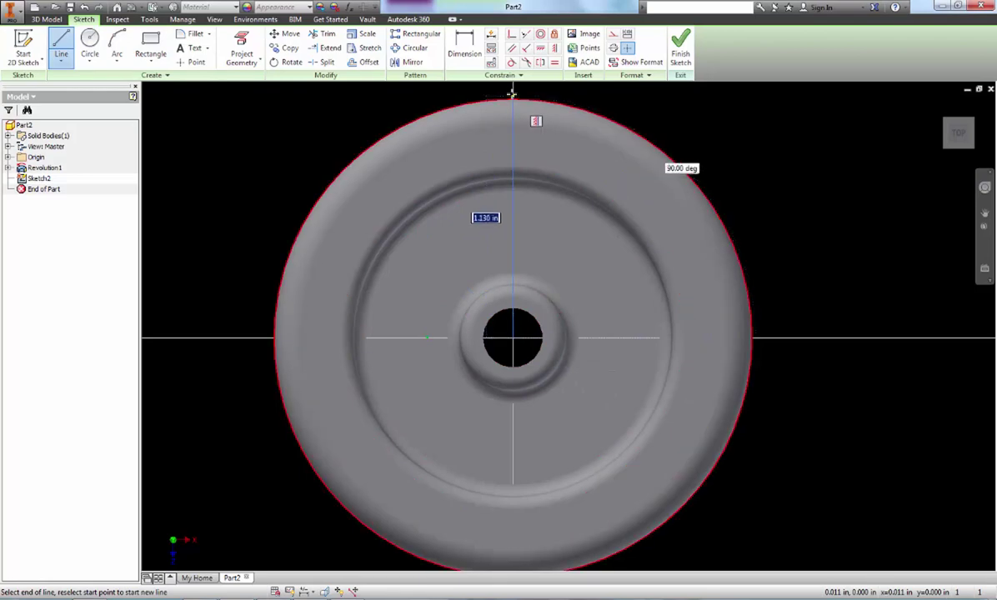
left_click(512, 86)
middle_click_drag(535, 256, 435, 399)
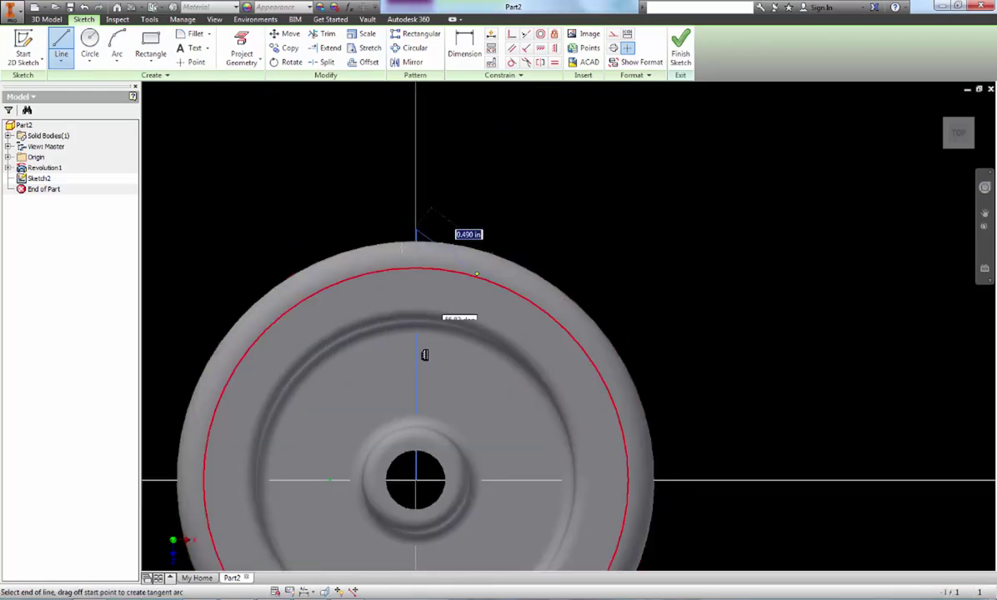
key("Escape")
Draw two more radial lines from the hole centre, then underline the 30° TYP callout in Paint
key("l")
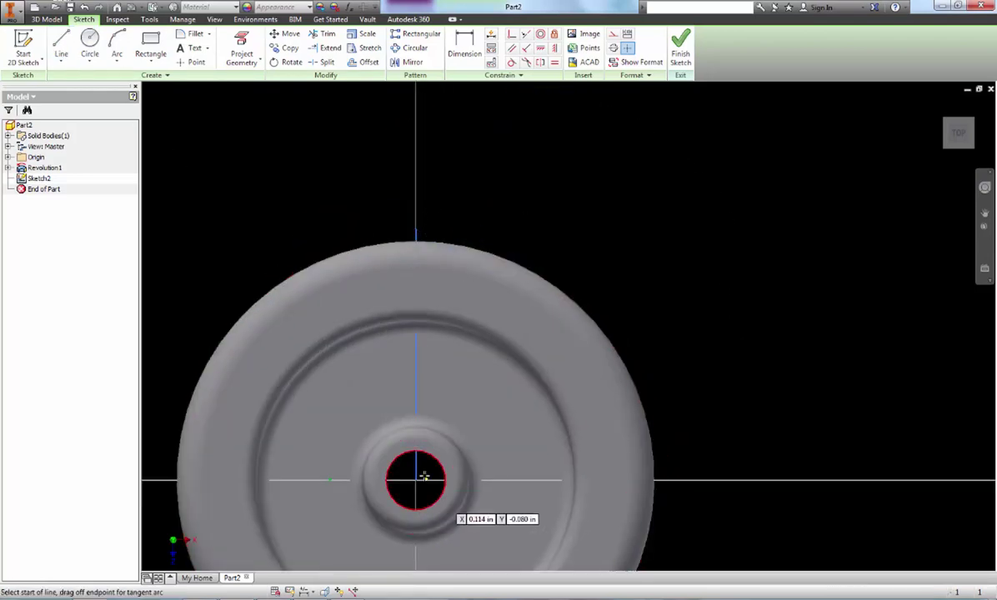
left_click(416, 479)
left_click(514, 205)
key("Escape")
key("l")
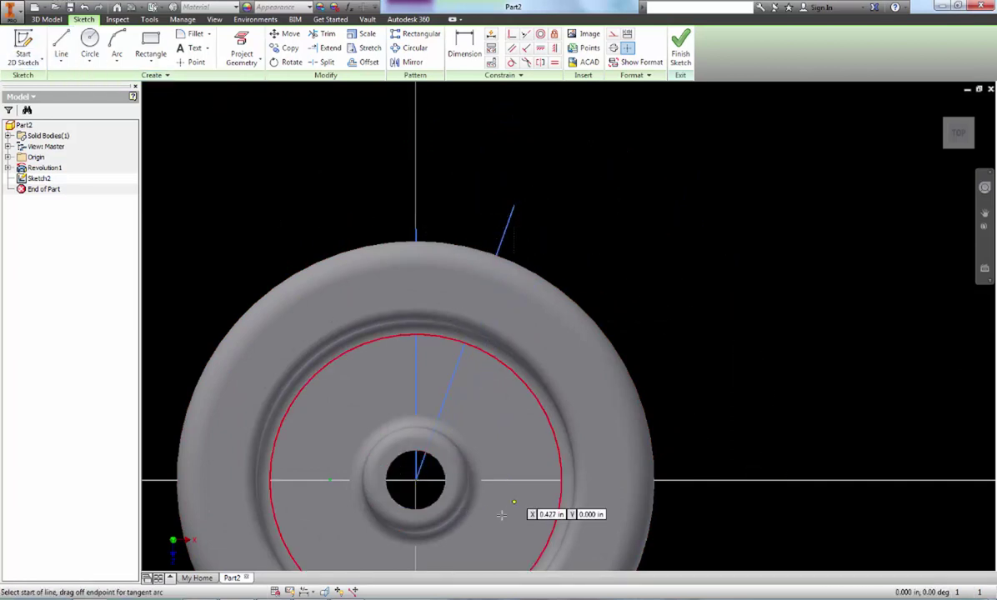
left_click(415, 480)
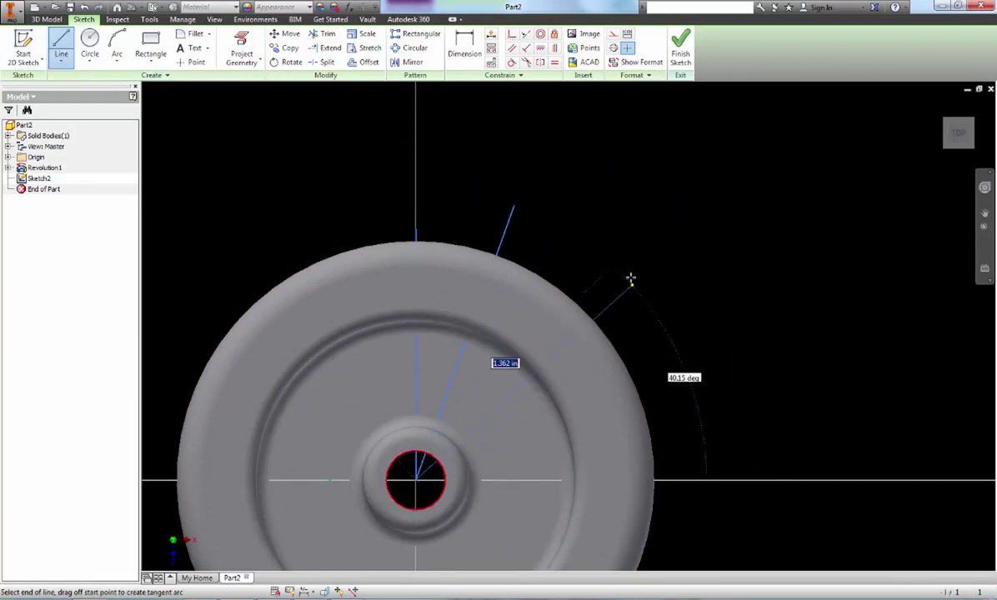
left_click(628, 274)
key("Escape")
key("F5")
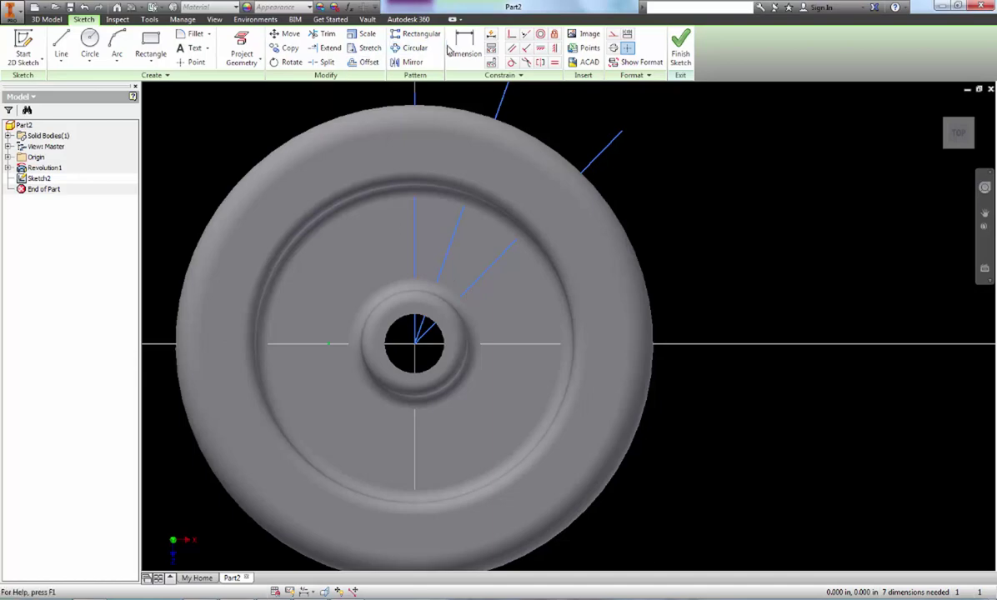
key("alt+Tab")
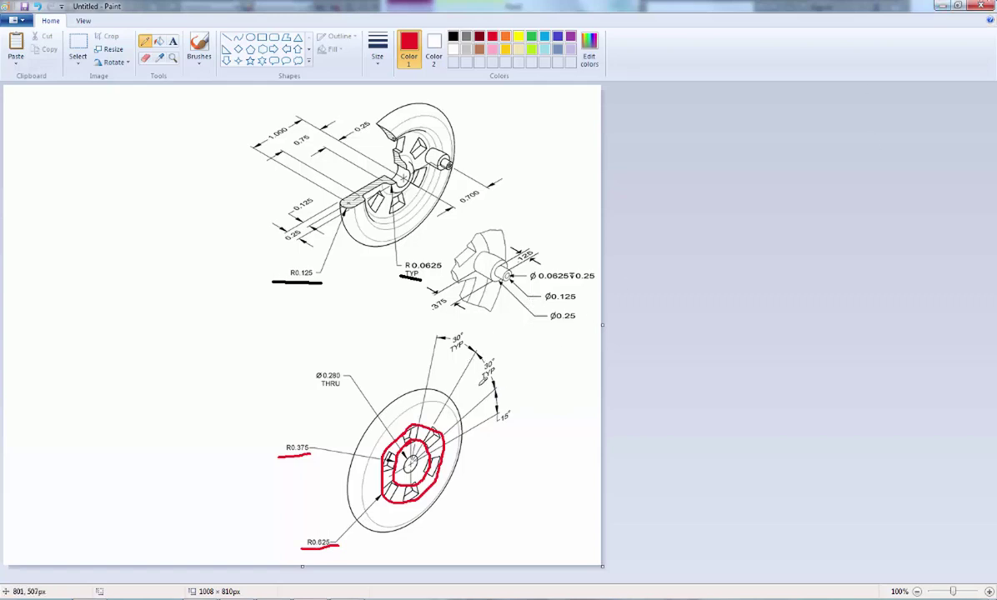
left_click_drag(479, 385, 508, 375)
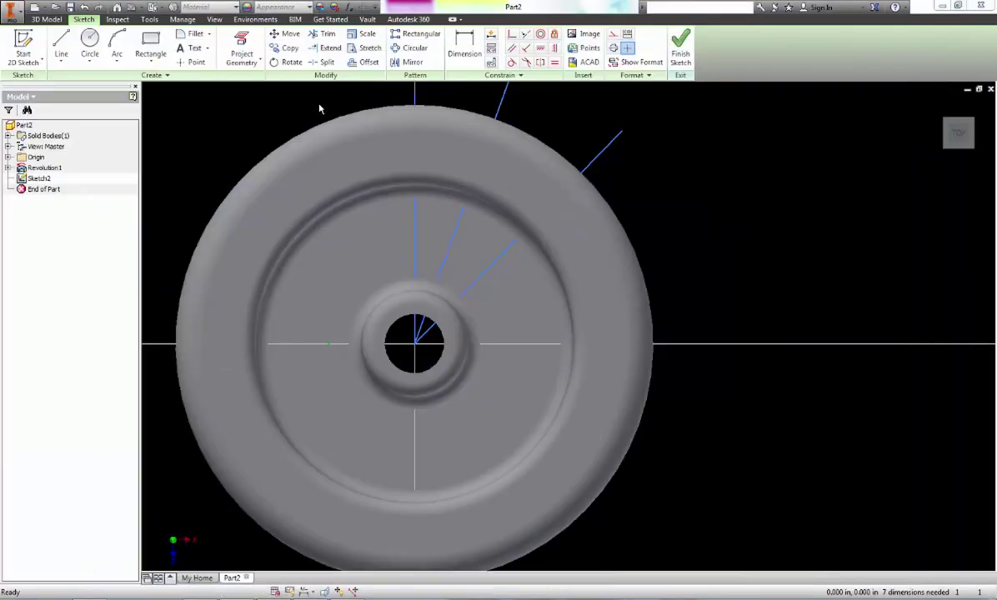
Dimension the angle between the vertical line and the first slanted line as 15°
left_click(465, 48)
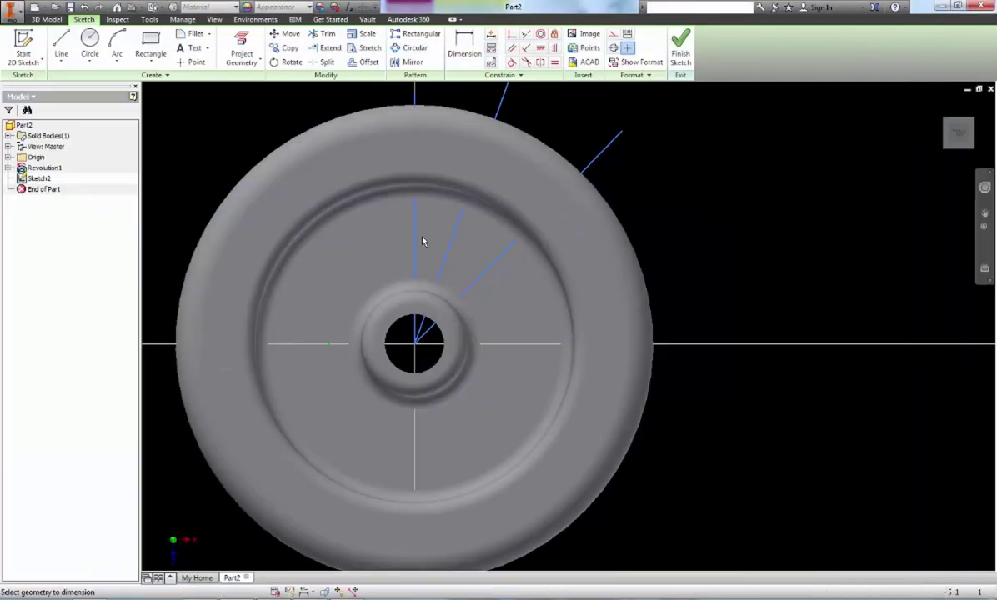
left_click(415, 238)
left_click(445, 251)
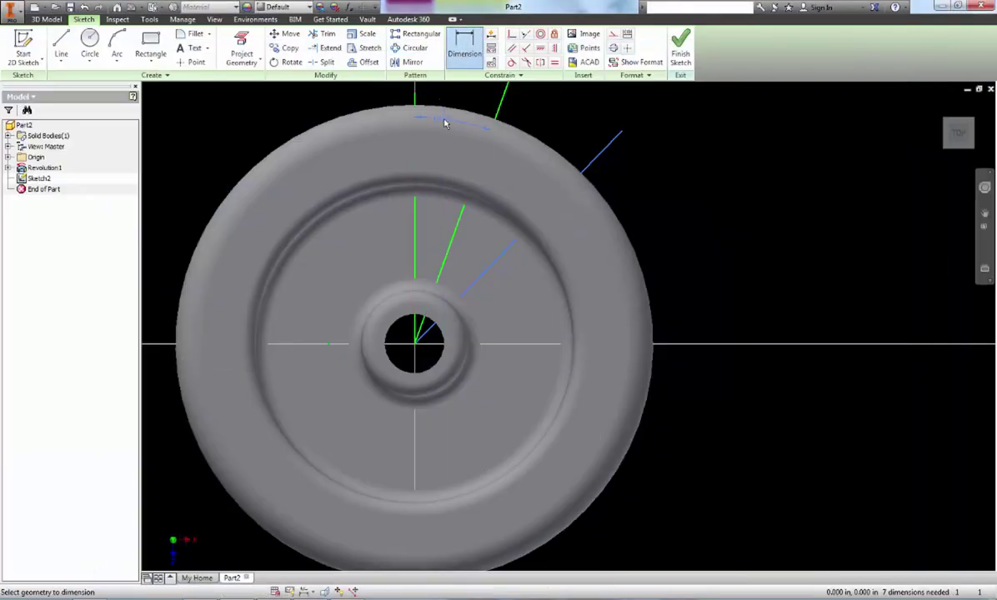
middle_click_drag(445, 127, 452, 252)
left_click(457, 233)
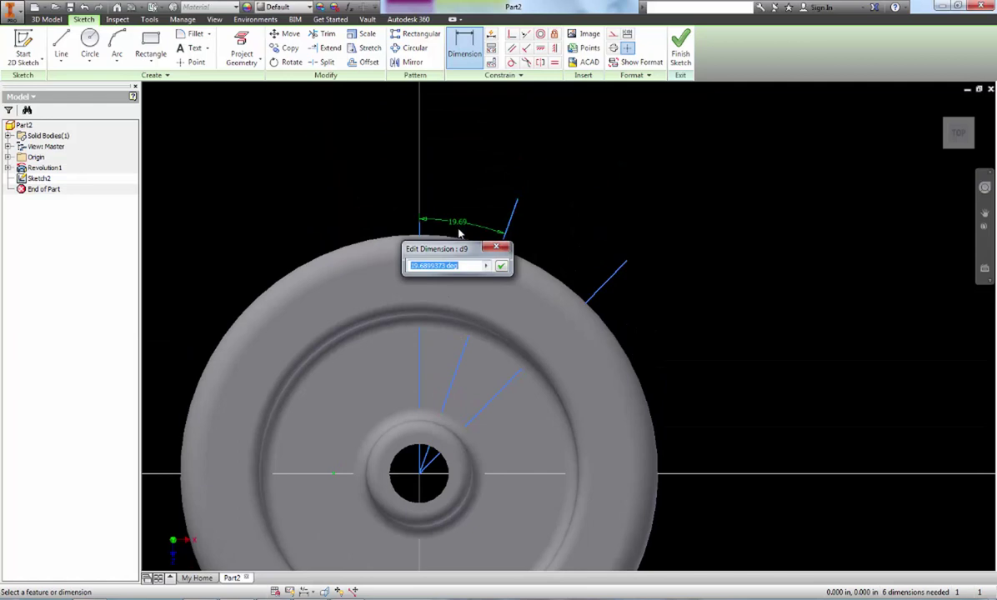
type("15")
key("Return")
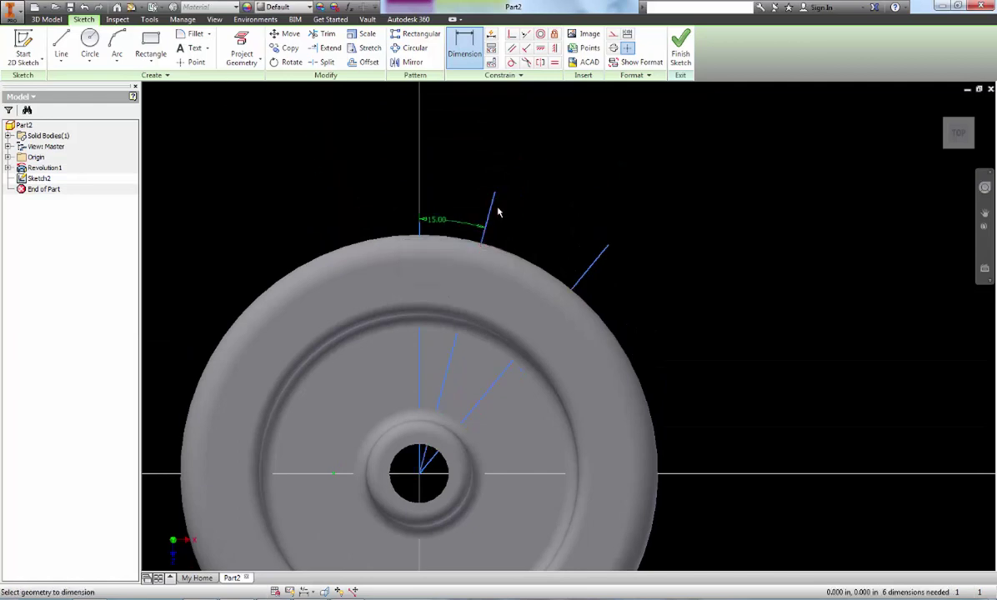
Dimension the angle between the 15° line and the upper-right line as 30°, then re-centre the wheel
left_click(492, 210)
left_click(579, 283)
left_click(546, 249)
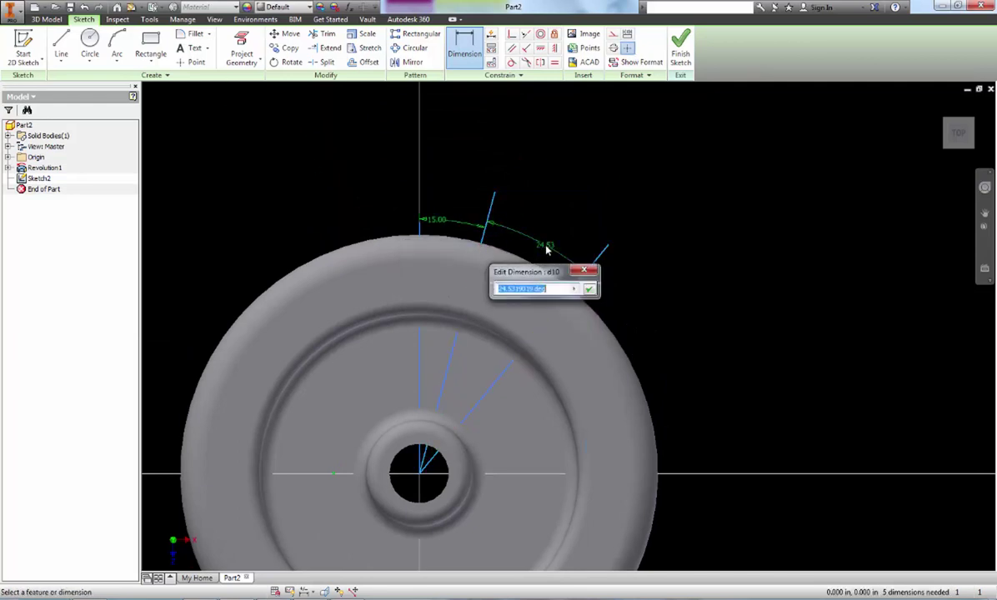
type("30")
key("Return")
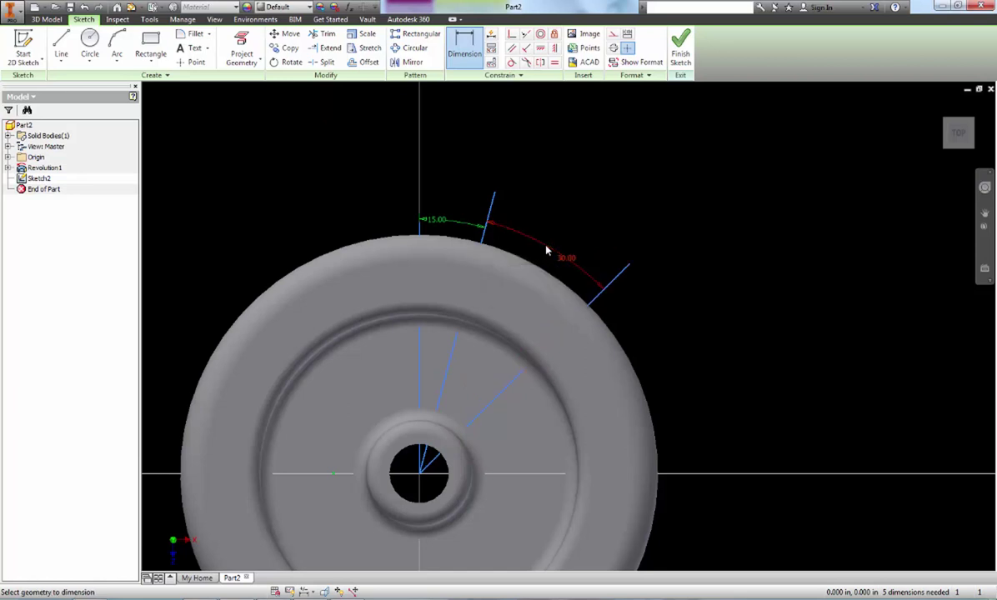
scroll(461, 439, "up", 2)
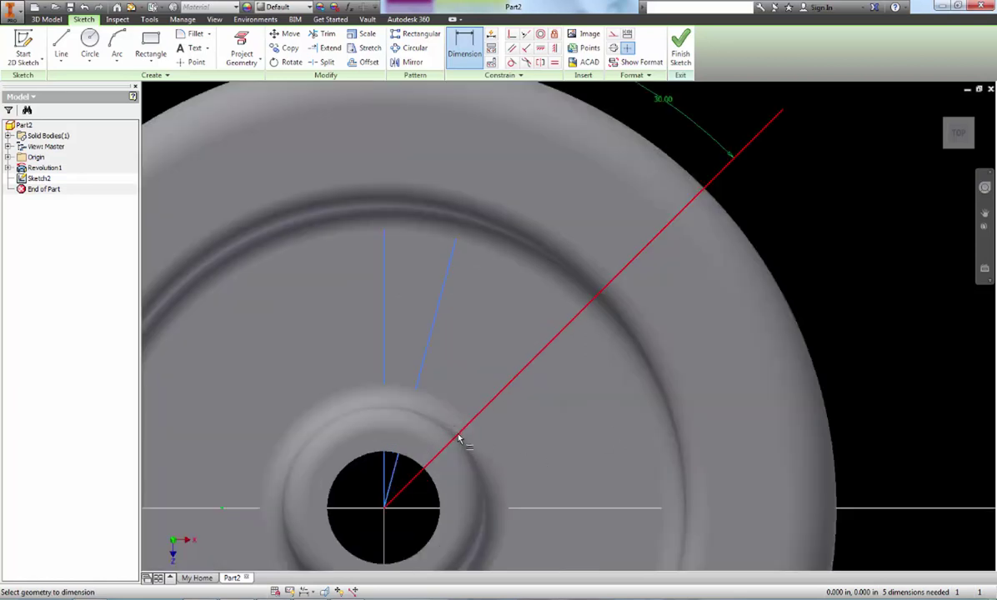
scroll(463, 442, "down", 2)
middle_click_drag(463, 445, 508, 276)
scroll(508, 276, "up", 1)
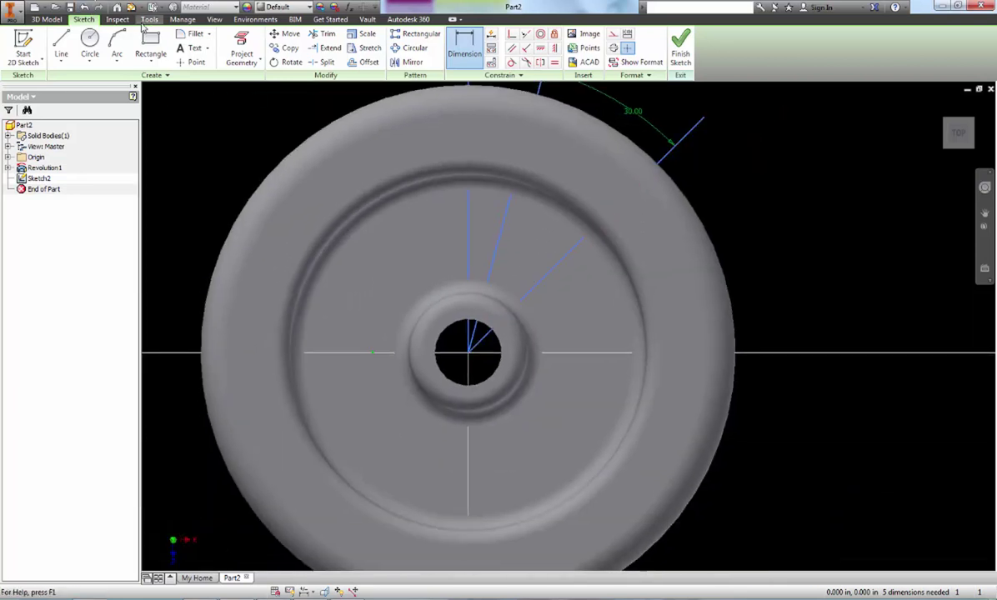
Draw two concentric circles centred on the hub hole, then switch to Paint
left_click(89, 42)
left_click(470, 352)
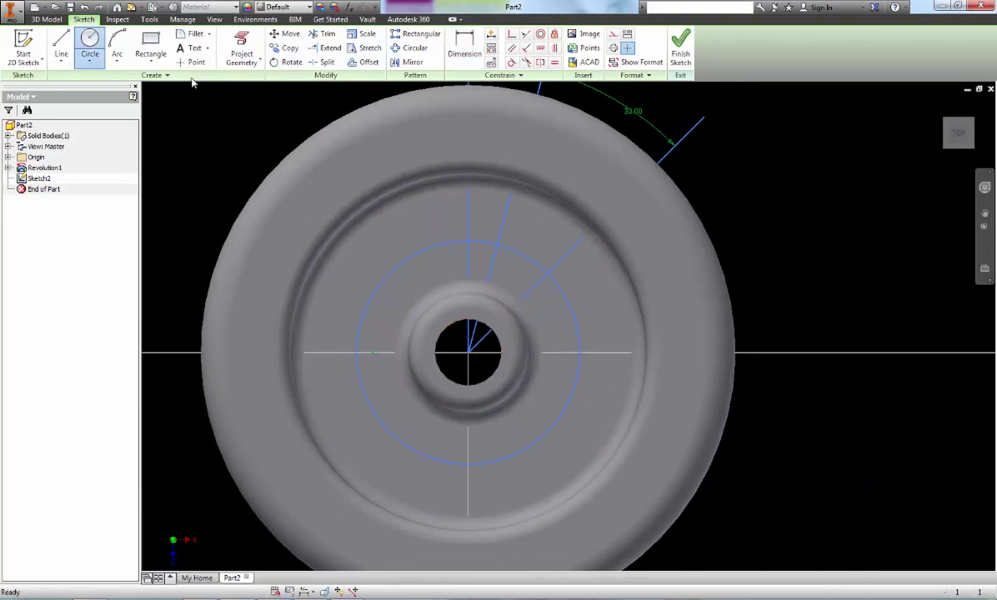
left_click(89, 41)
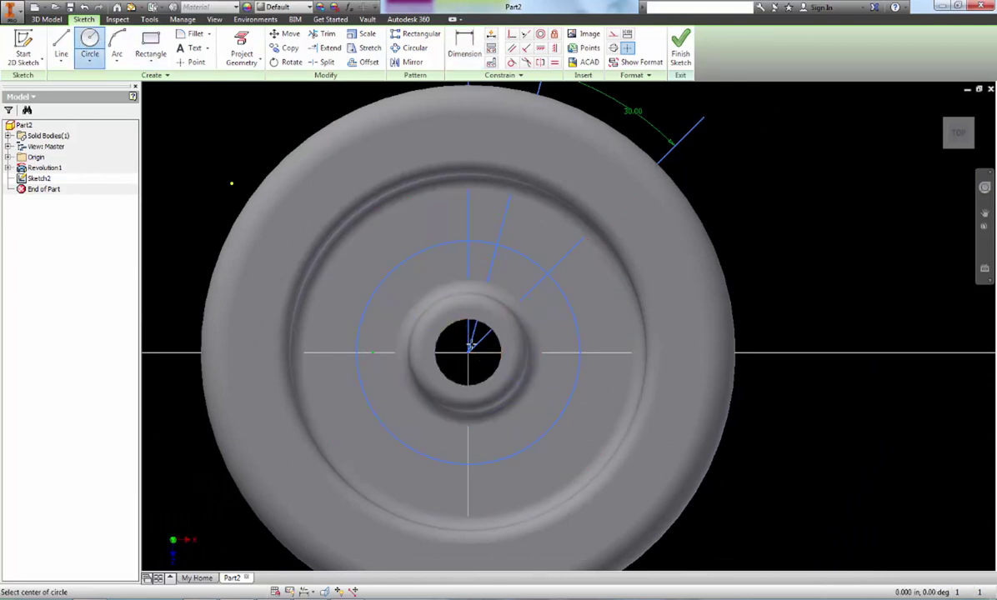
left_click(470, 354)
left_click(613, 410)
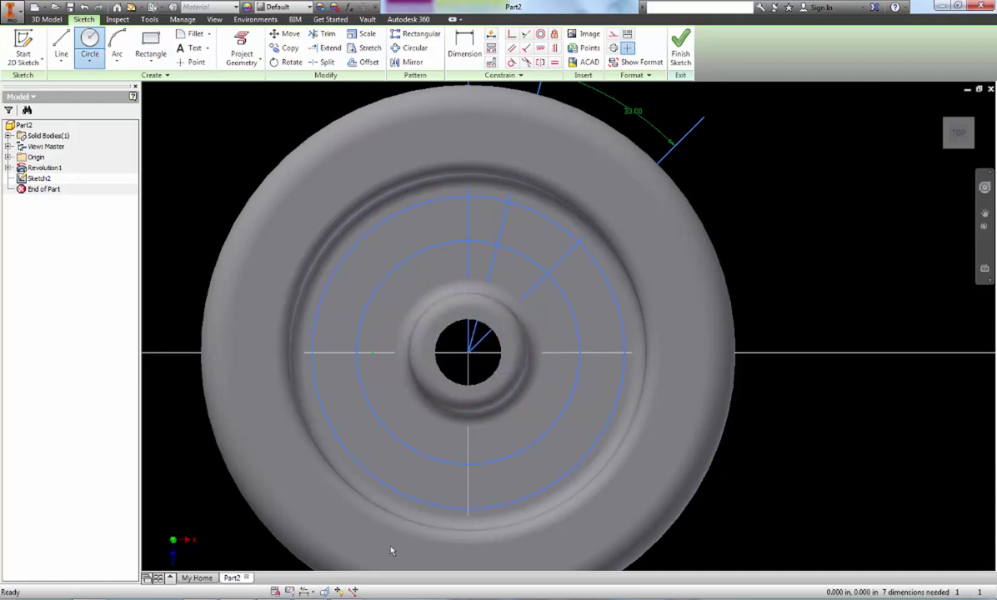
key("Escape")
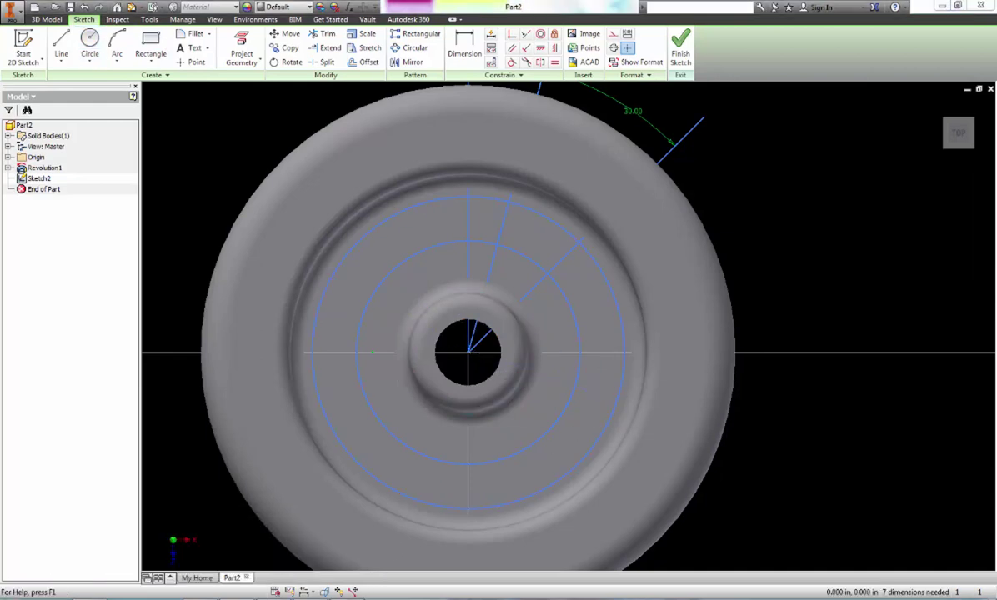
key("alt+Tab")
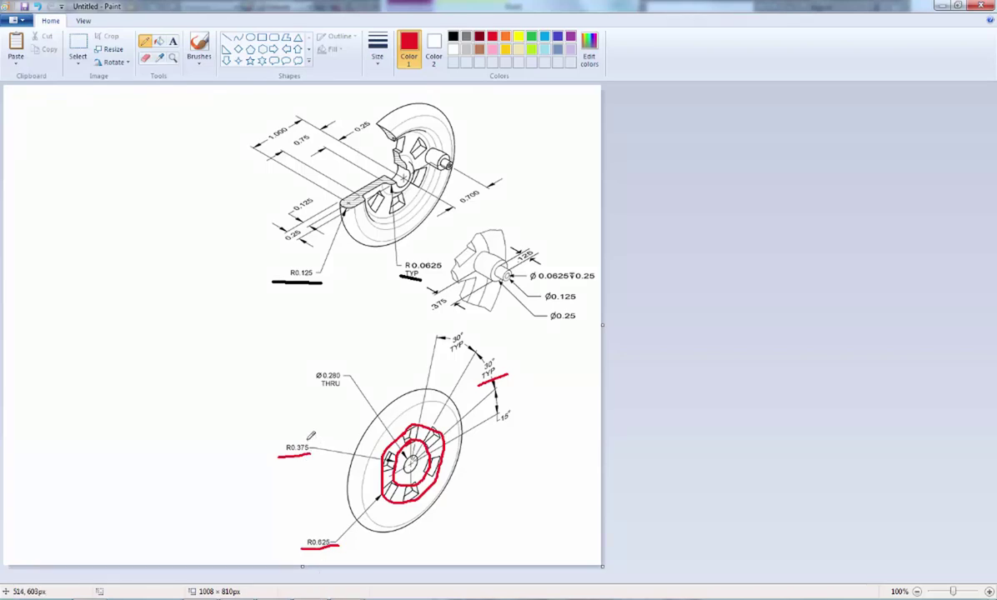
Write a red .75 note beside the R0.375 label and return to Inventor
left_click(304, 432)
mouse_move(313, 416)
left_mouse_down()
mouse_move(324, 413)
mouse_move(318, 434)
mouse_move(335, 422)
mouse_move(333, 435)
left_mouse_up()
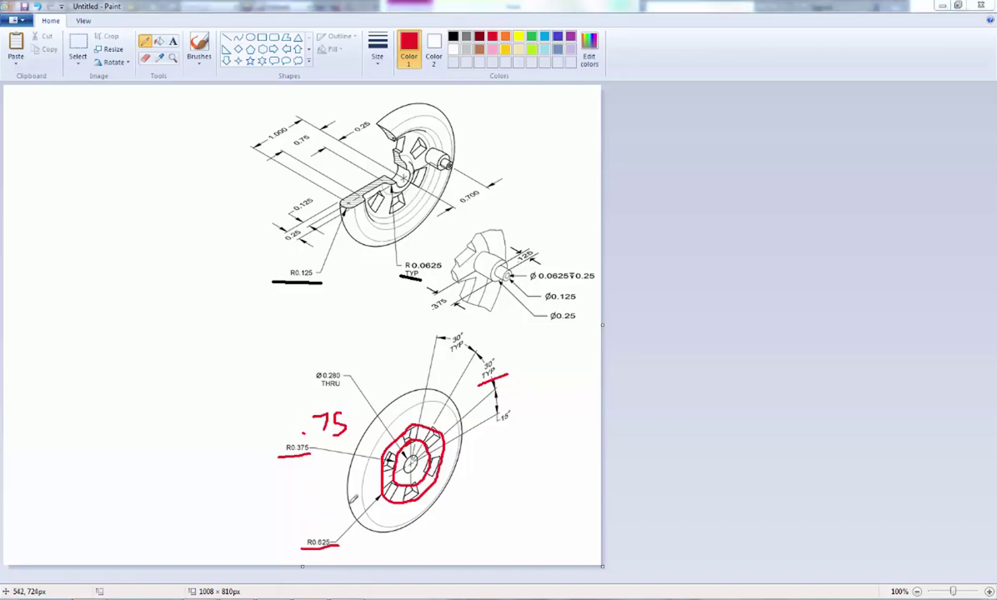
key("alt+Tab")
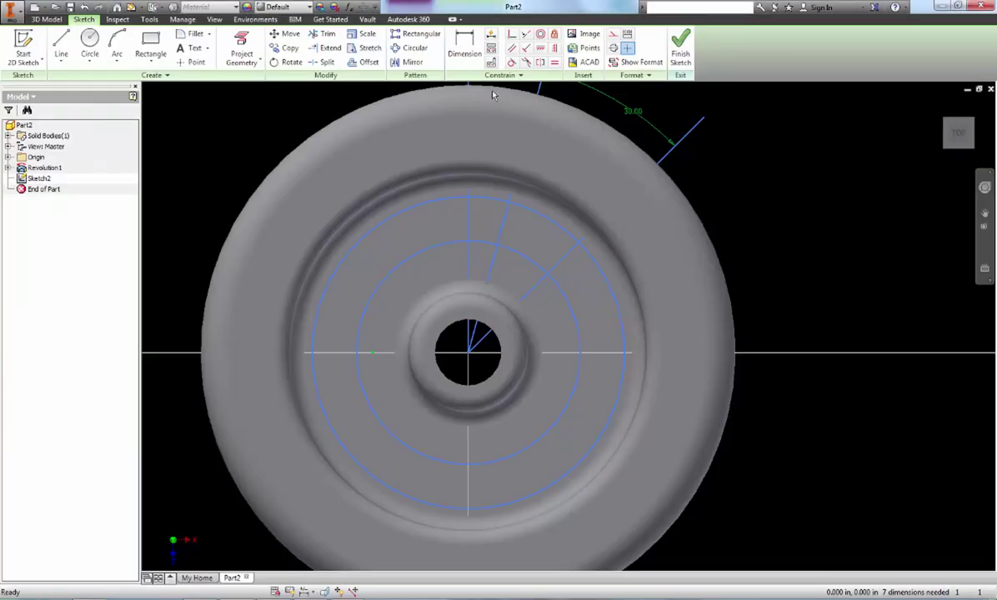
Dimension the inner hub circle to .75 and the outer circle to 1.25
left_click(460, 48)
left_click(581, 352)
left_click(771, 271)
type(".75")
key("Return")
left_click(590, 380)
left_click(822, 374)
type("1.25")
key("Return")
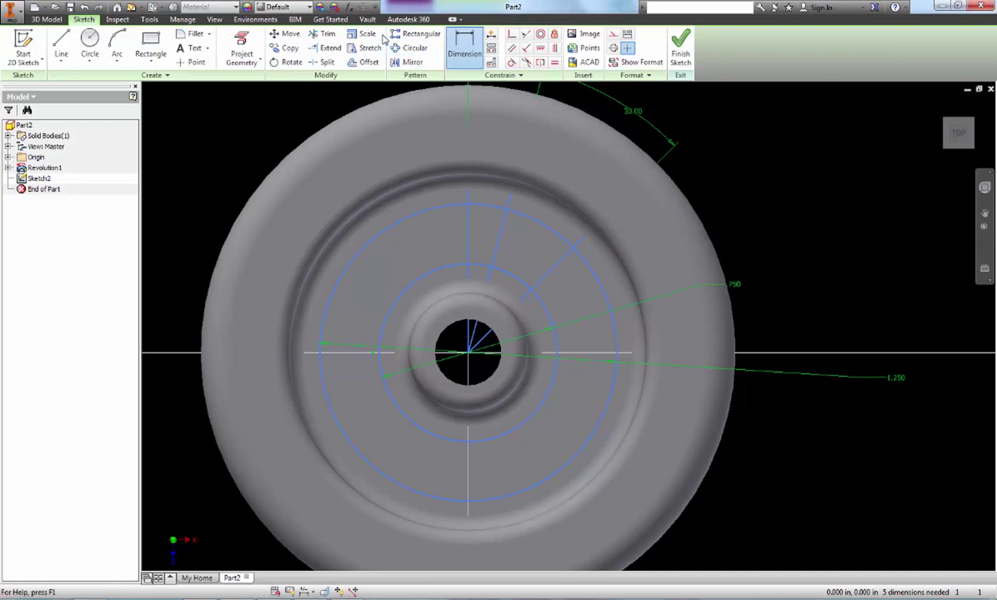
Trim the inner part of the radial line and the inner circle arc between the radial lines
left_click(328, 34)
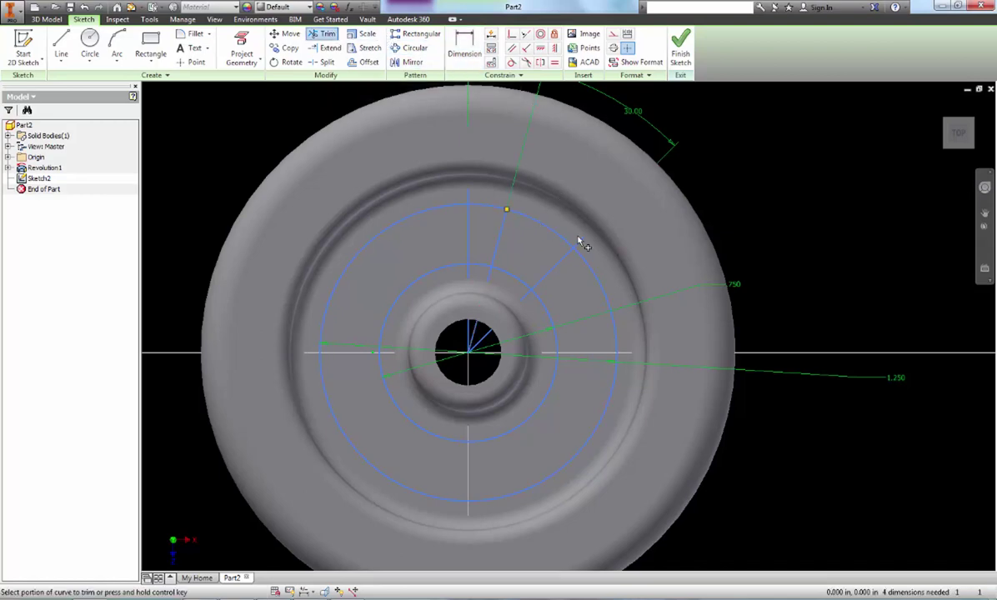
left_click(527, 301)
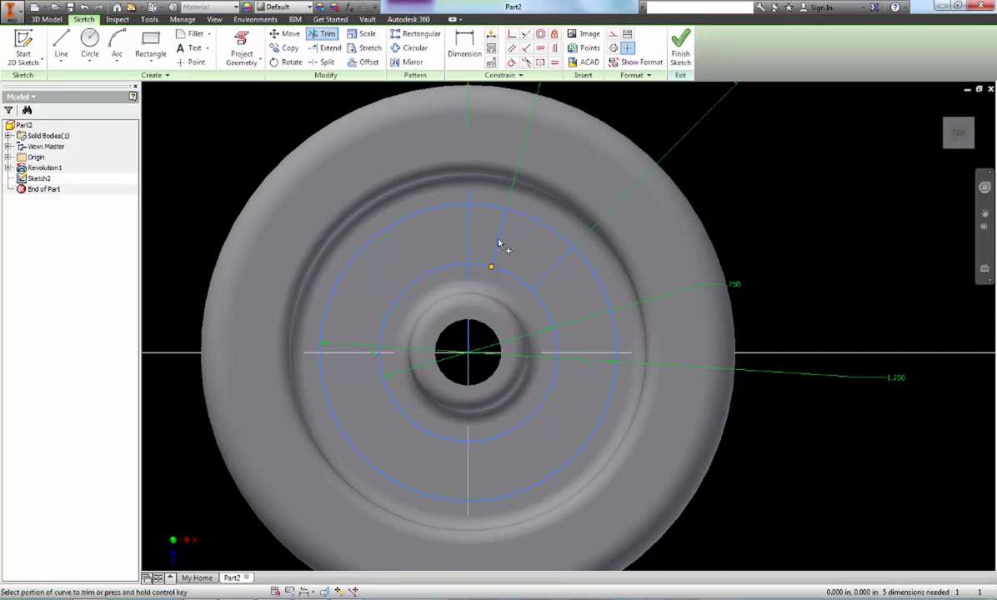
left_click(527, 289)
Finish the sketch and extrude the wedge profile downward as a cut through the wheel web
left_click(685, 47)
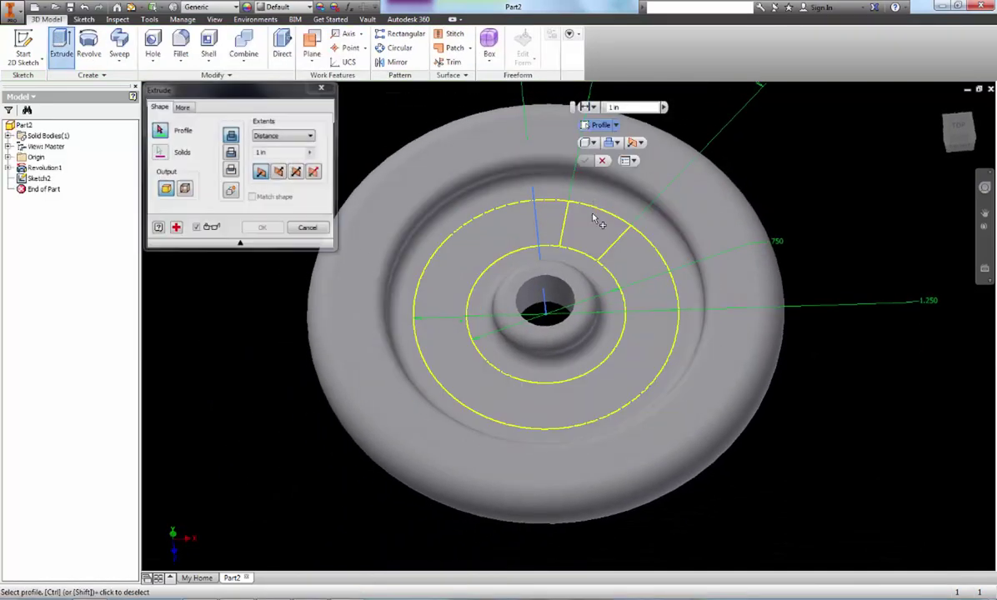
left_click(596, 219)
left_click(231, 154)
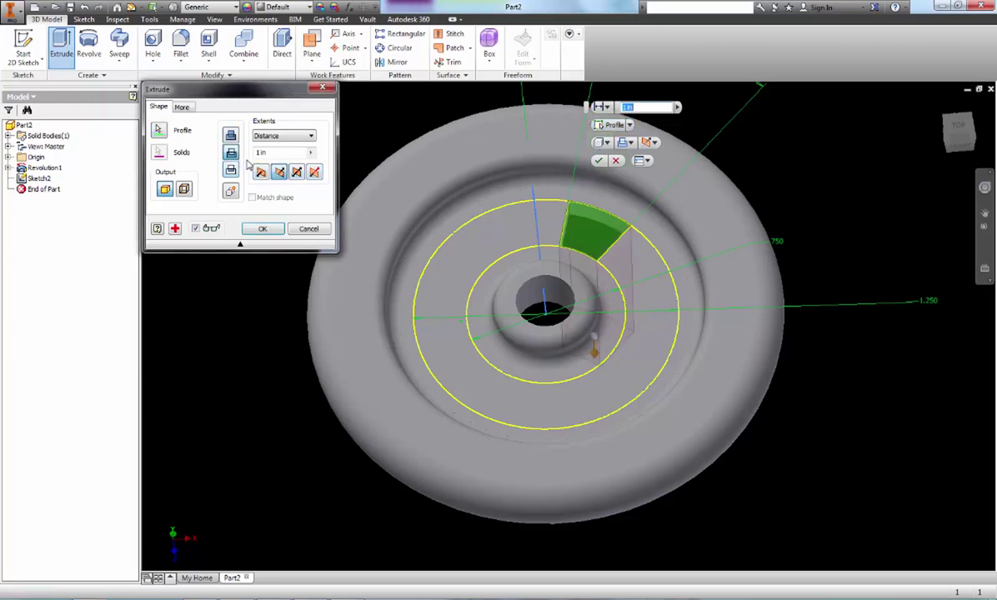
left_click(261, 229)
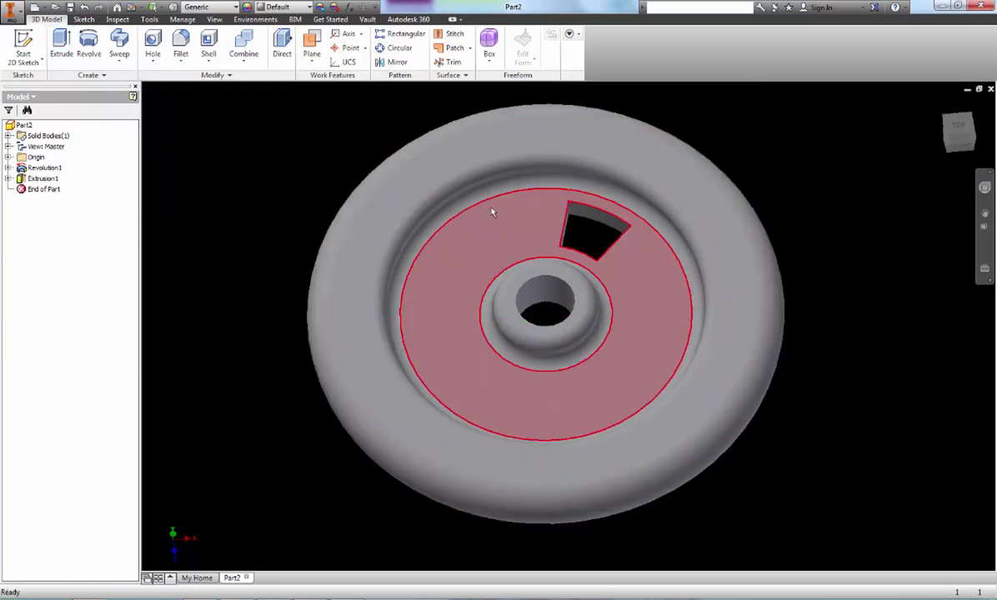
Circular-pattern the wedge cut 6 times over 360° about the centre hole axis
left_click(393, 51)
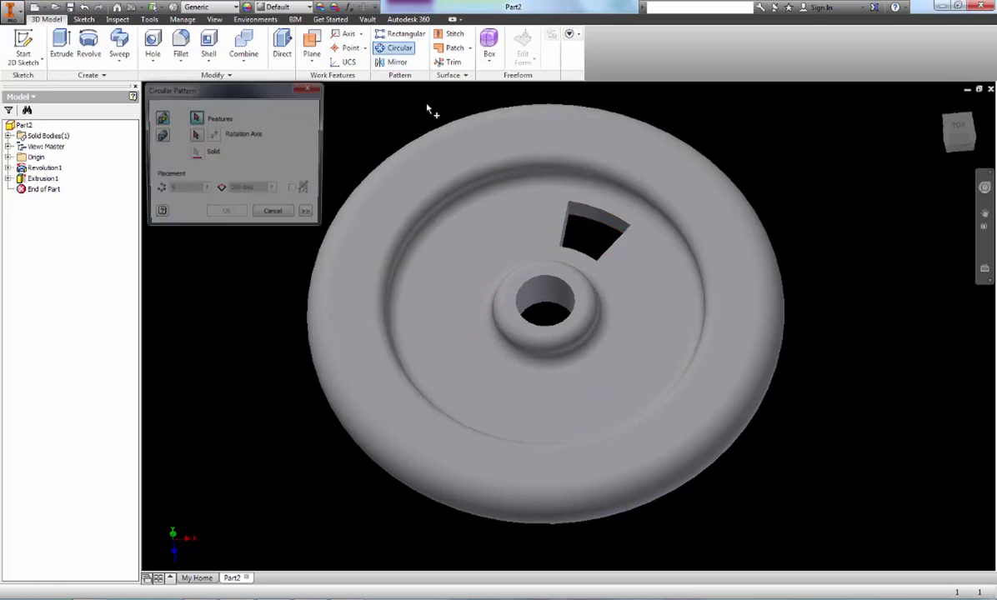
left_click(600, 222)
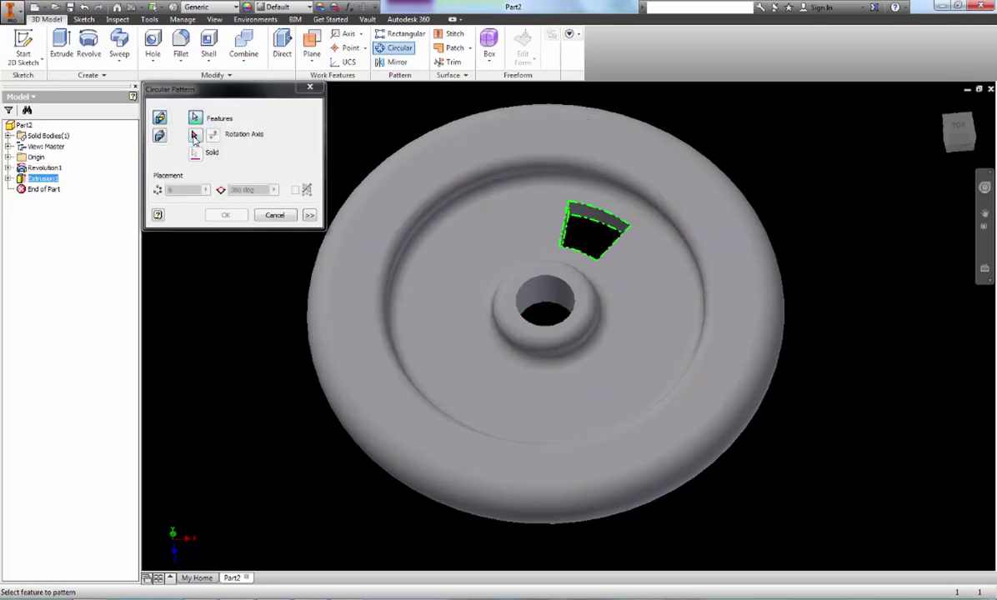
left_click(195, 137)
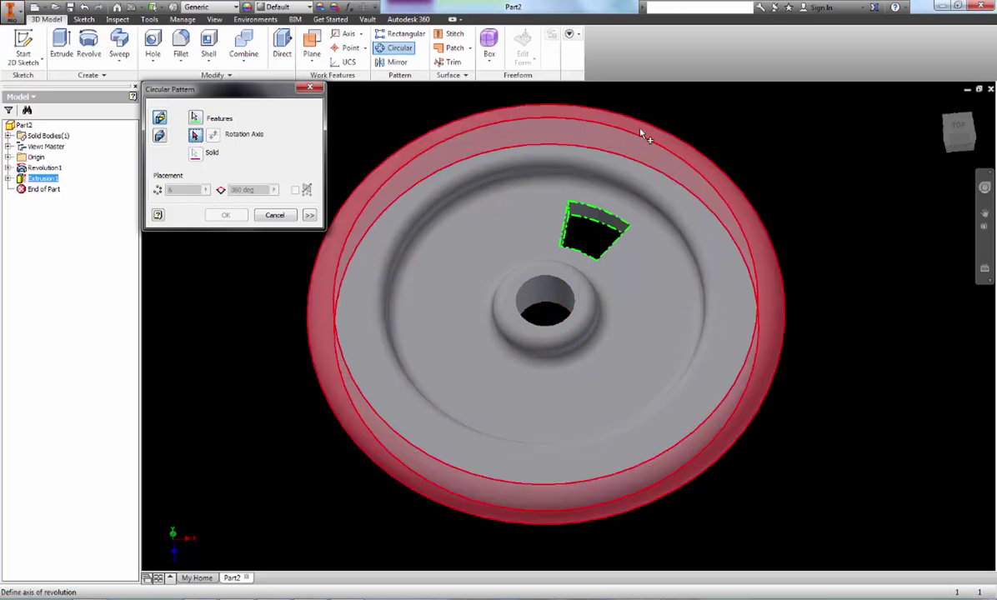
left_click(541, 284)
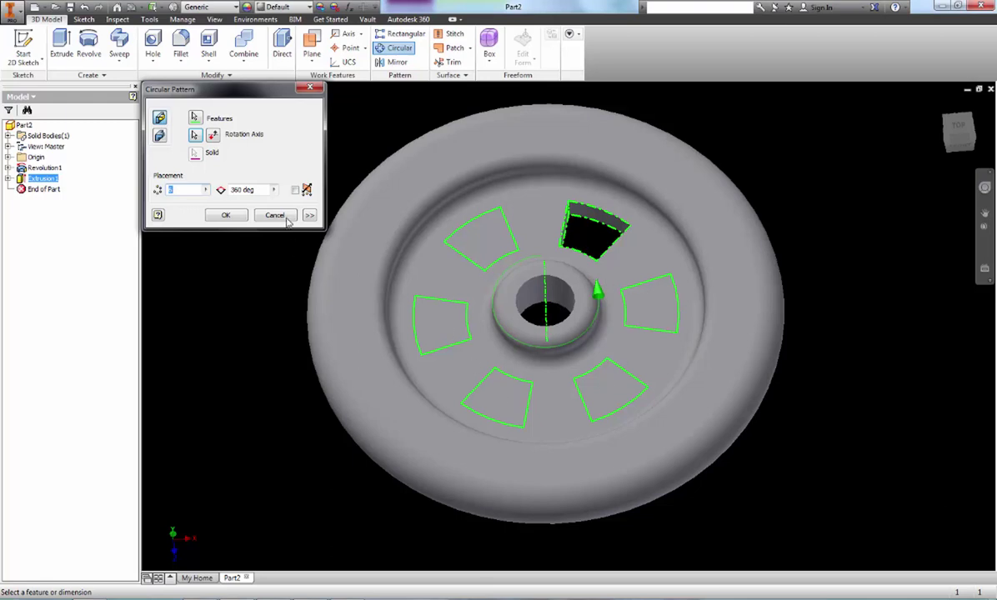
left_click(225, 215)
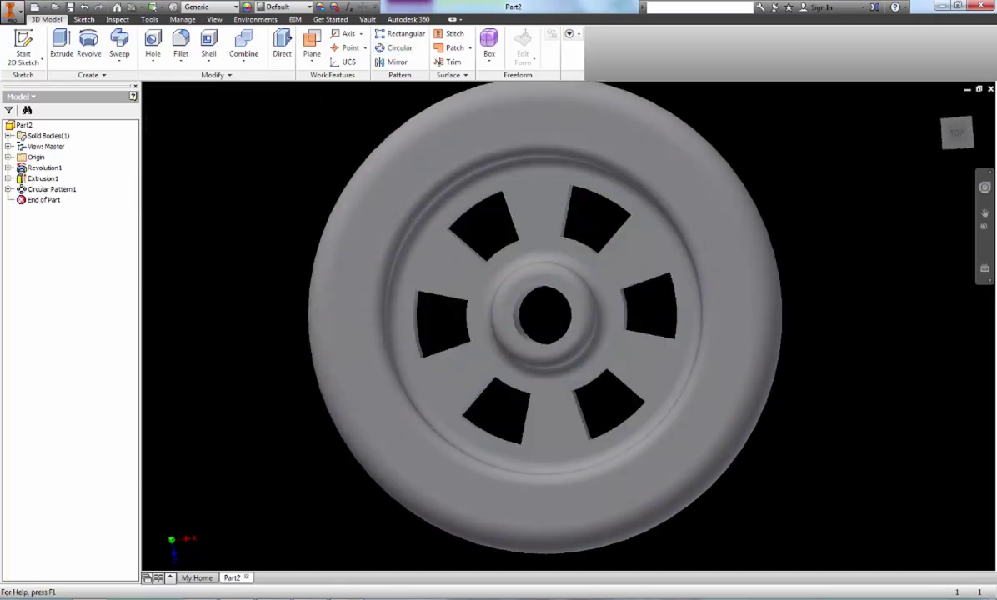
Mark the end of the 0.706 dimension in red on the Paint drawing, undoing an extra stroke
key("alt+Tab")
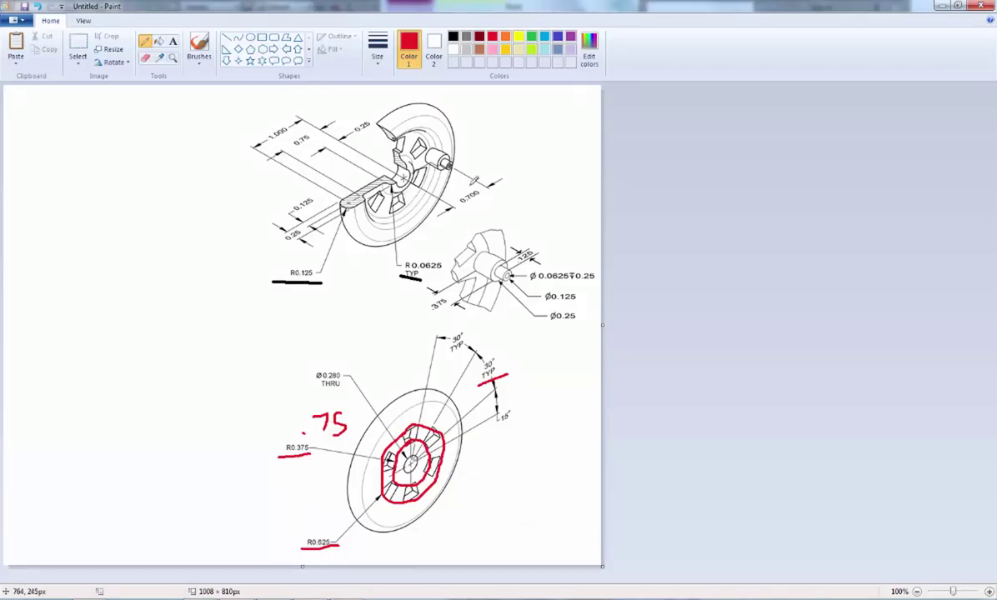
mouse_move(480, 148)
left_mouse_down()
mouse_move(450, 164)
mouse_move(474, 171)
left_mouse_up()
key("ctrl+z")
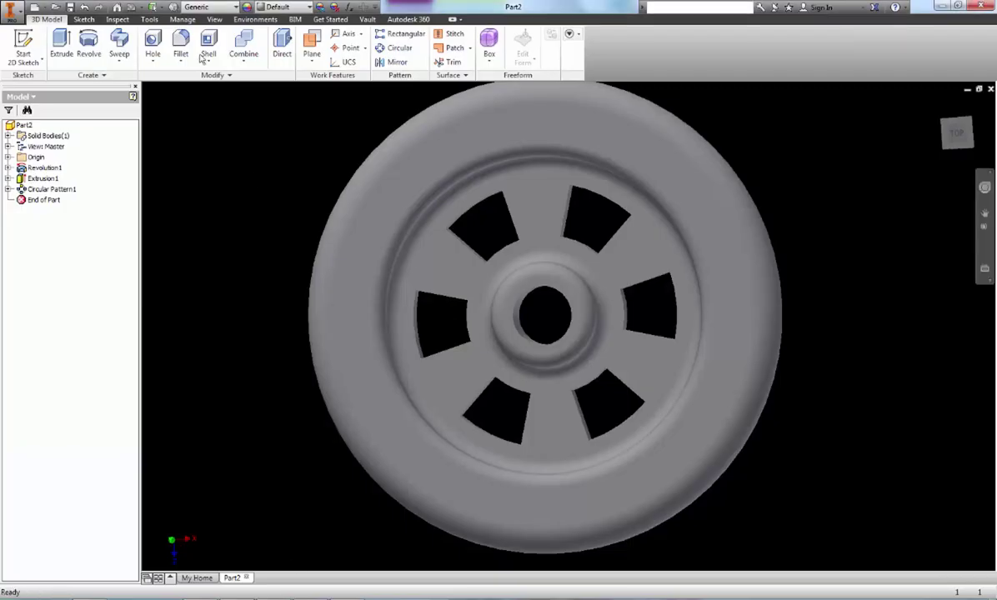
Start a sketch on the wheel face and draw a radial line from the centre past the rim
left_click(19, 37)
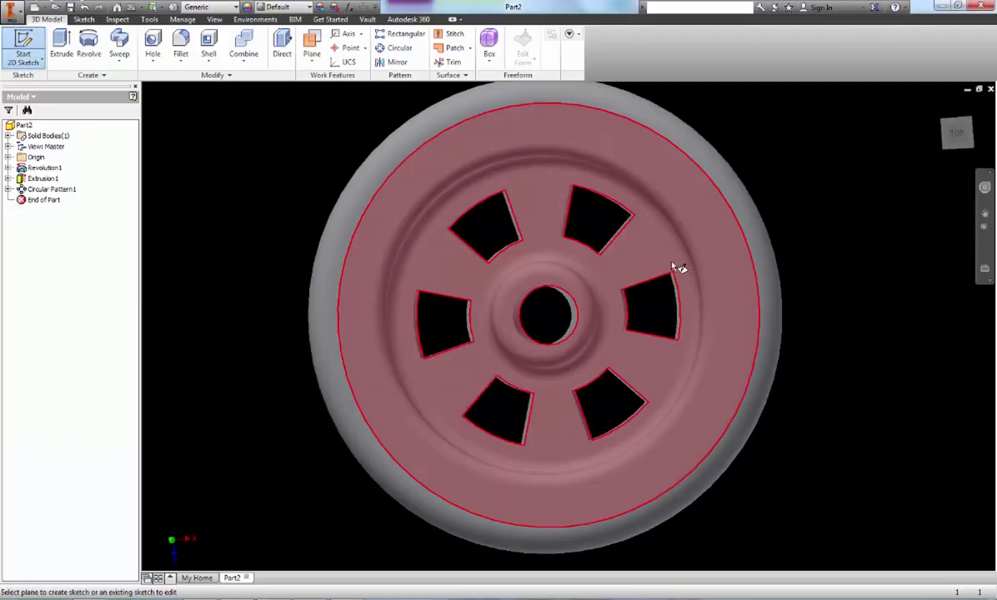
left_click(680, 268)
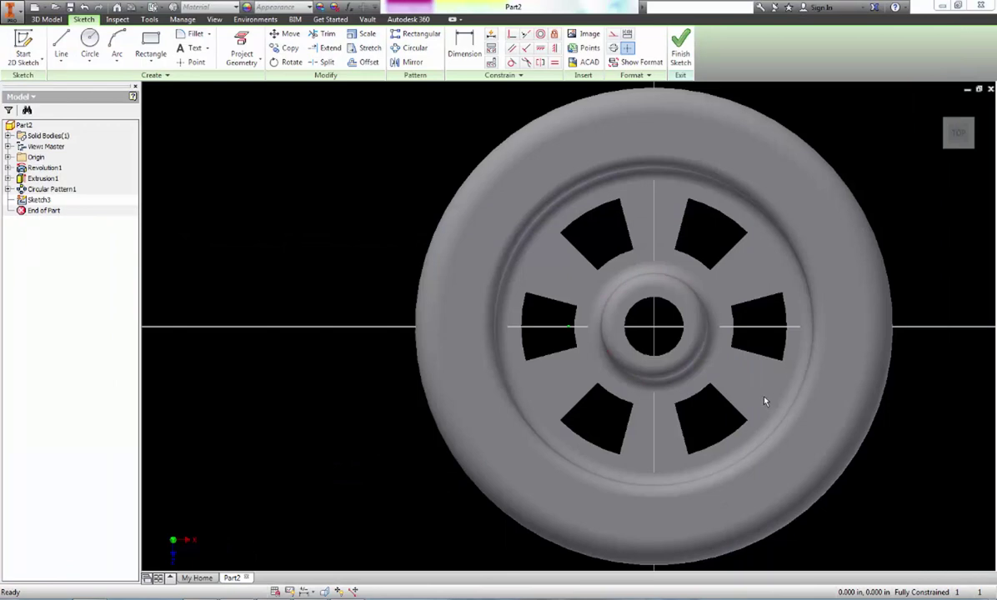
mouse_move(765, 402)
middle_mouse_down()
mouse_move(625, 289)
mouse_move(516, 283)
middle_mouse_up()
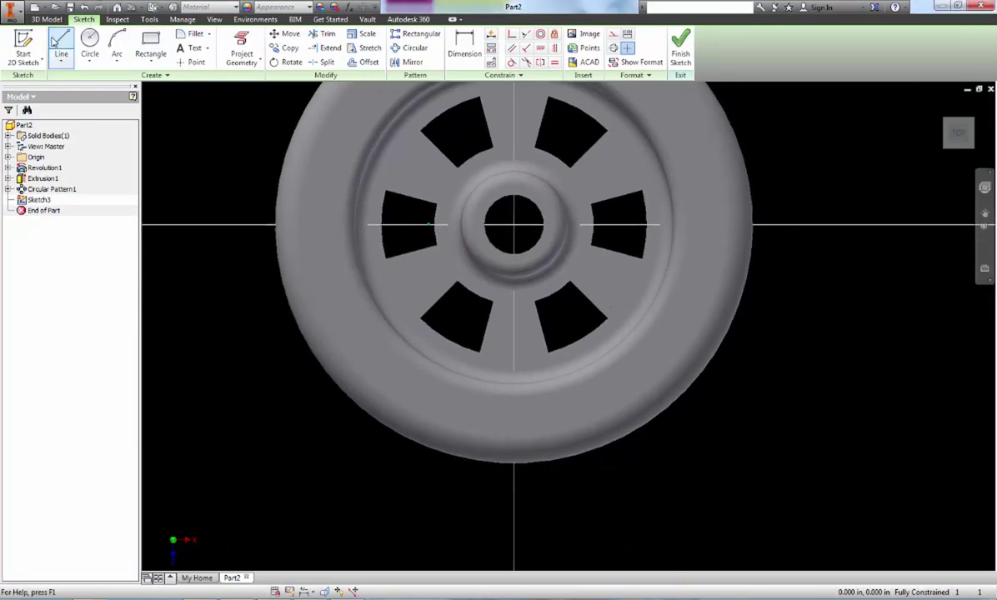
left_click(59, 44)
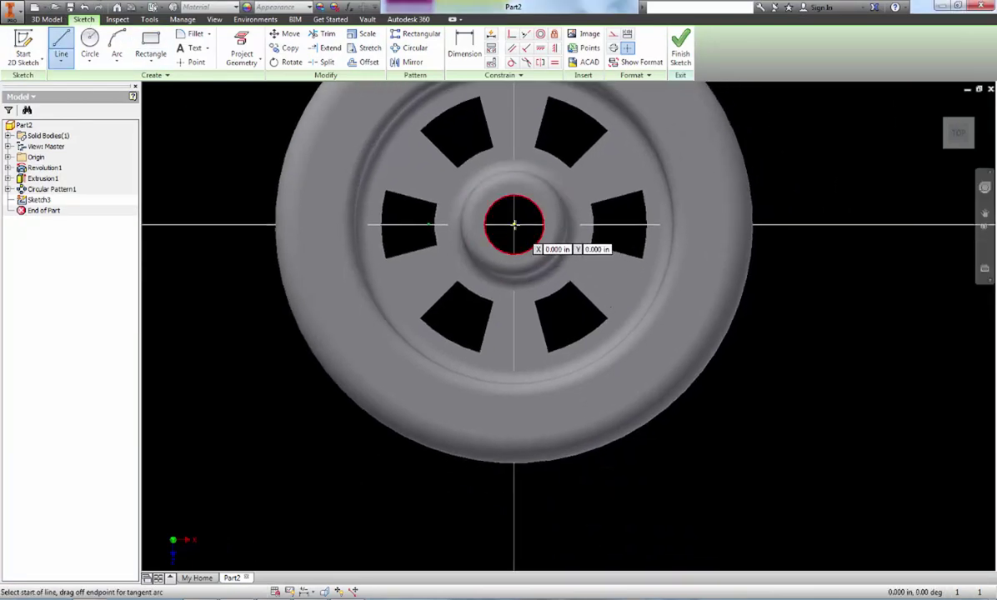
left_click(515, 225)
left_click(774, 379)
Project a cutout's straight edge and dimension the radial line 16° from it
left_click(244, 50)
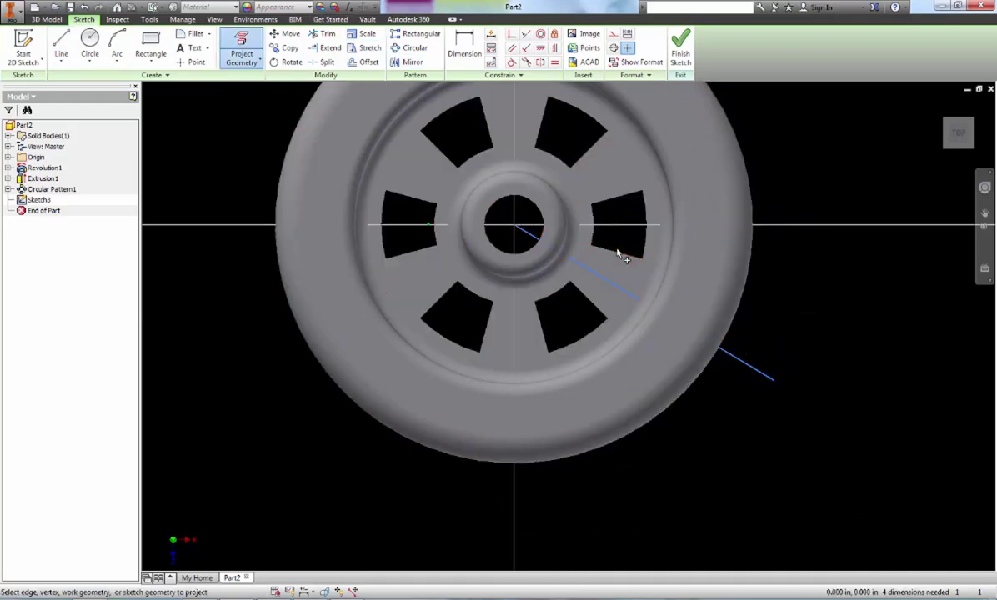
left_click(618, 254)
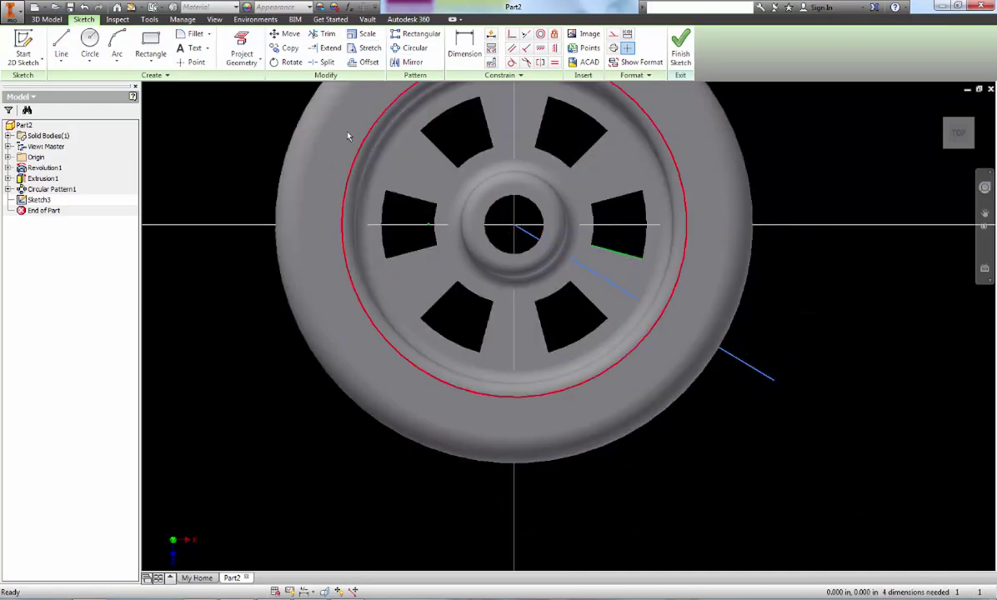
key("Escape")
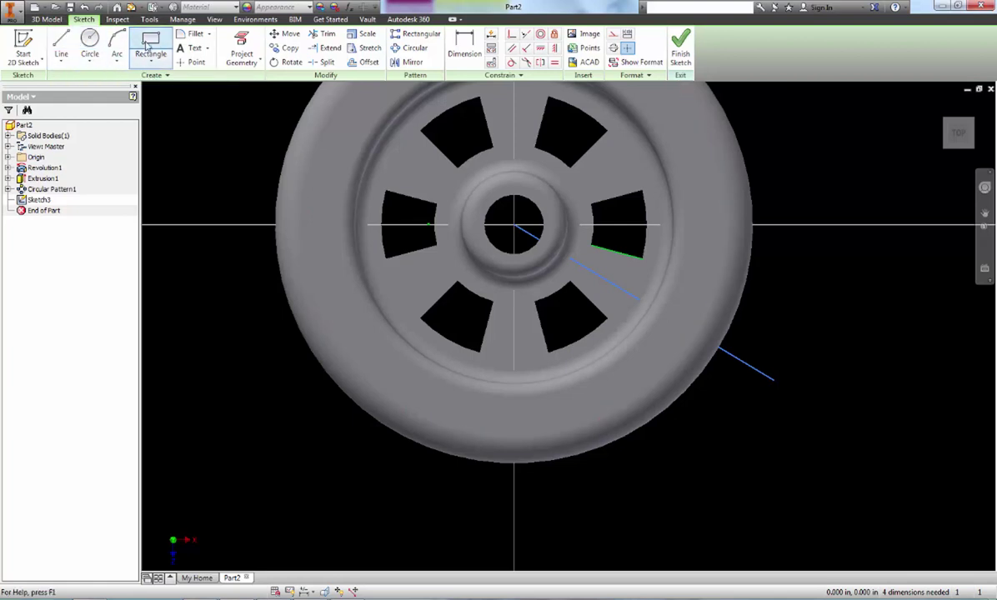
left_click(457, 45)
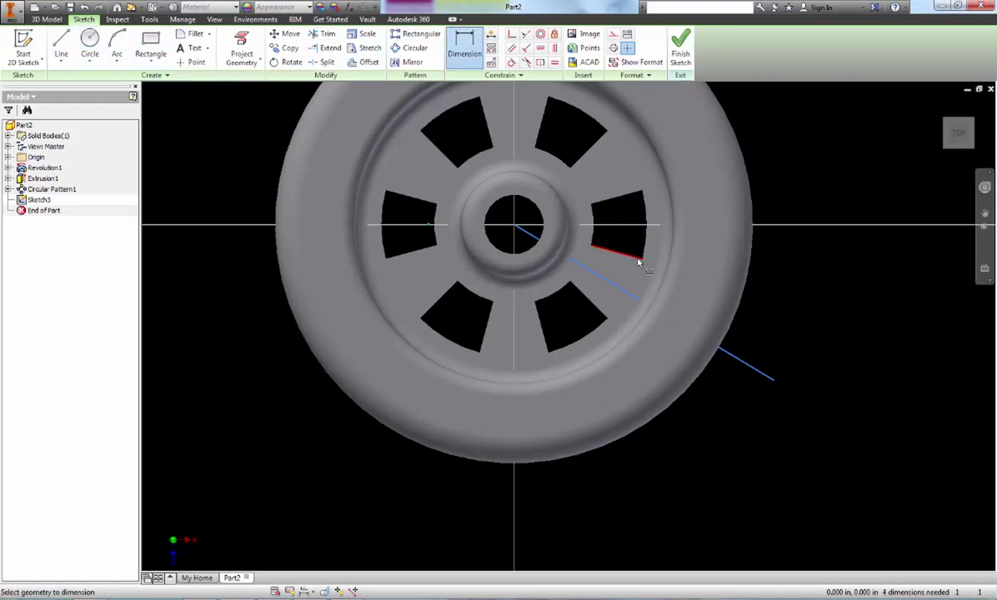
left_click(631, 292)
left_click(644, 284)
type("16")
key("Return")
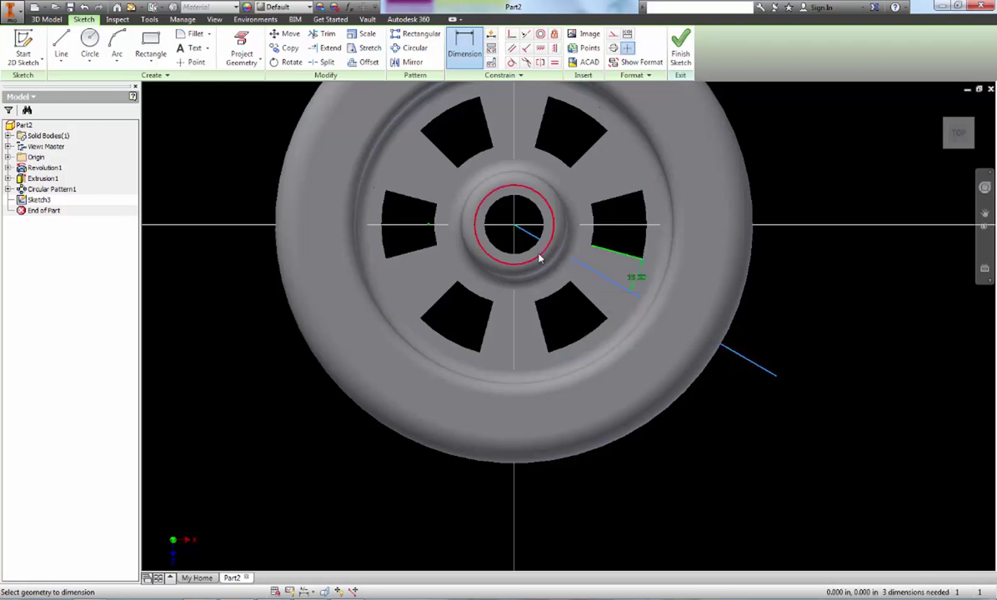
scroll(629, 294, "up", 3)
left_click(89, 42)
Draw a small circle at the radial line's outer end, then view the Paint reference drawing
left_click(647, 294)
left_click(681, 311)
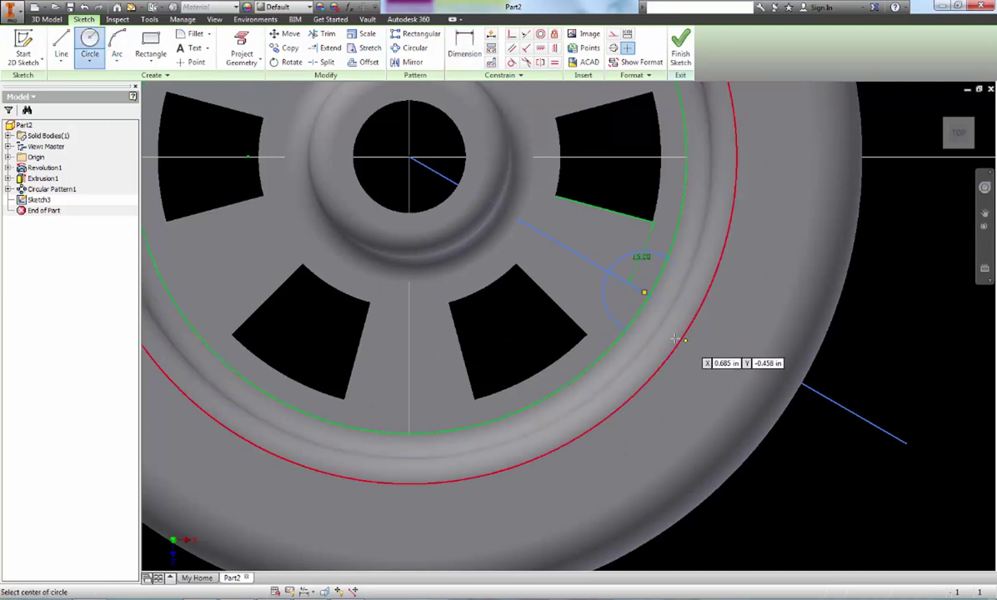
key("Escape")
key("Escape")
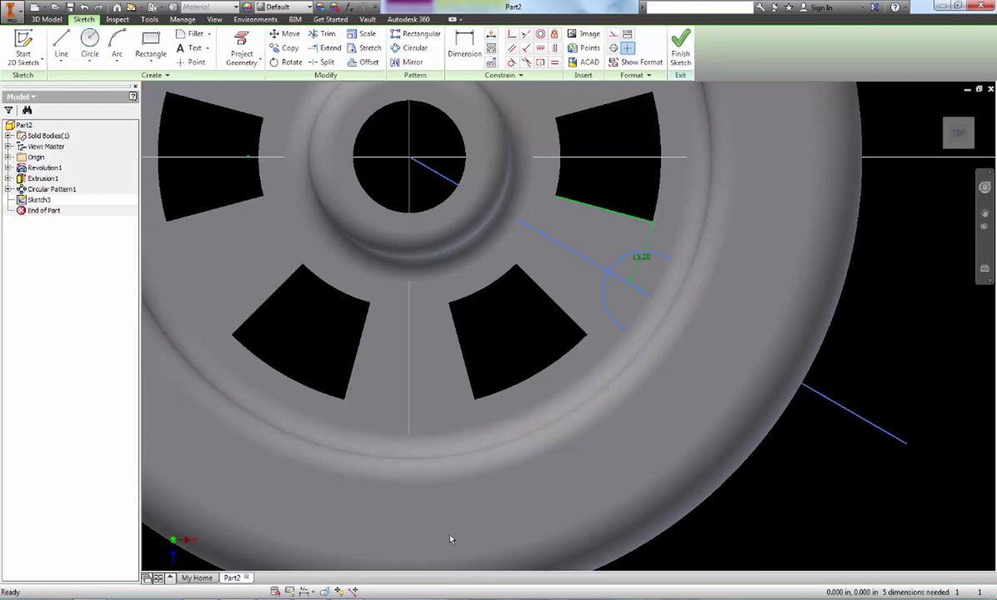
left_click(317, 598)
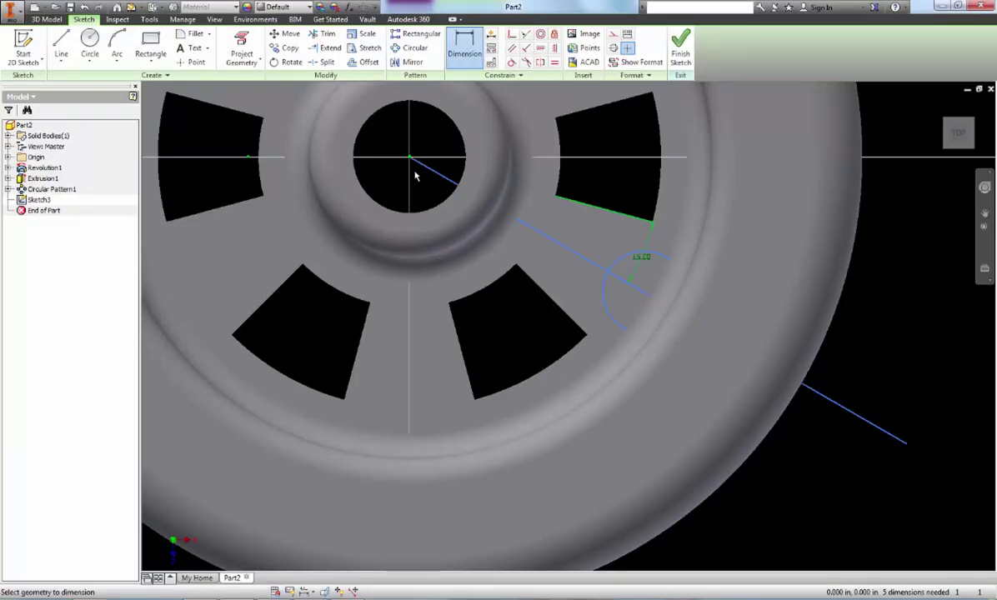
Add an aligned .700 distance dimension from the line's outer end to the hub centre
left_click(644, 293)
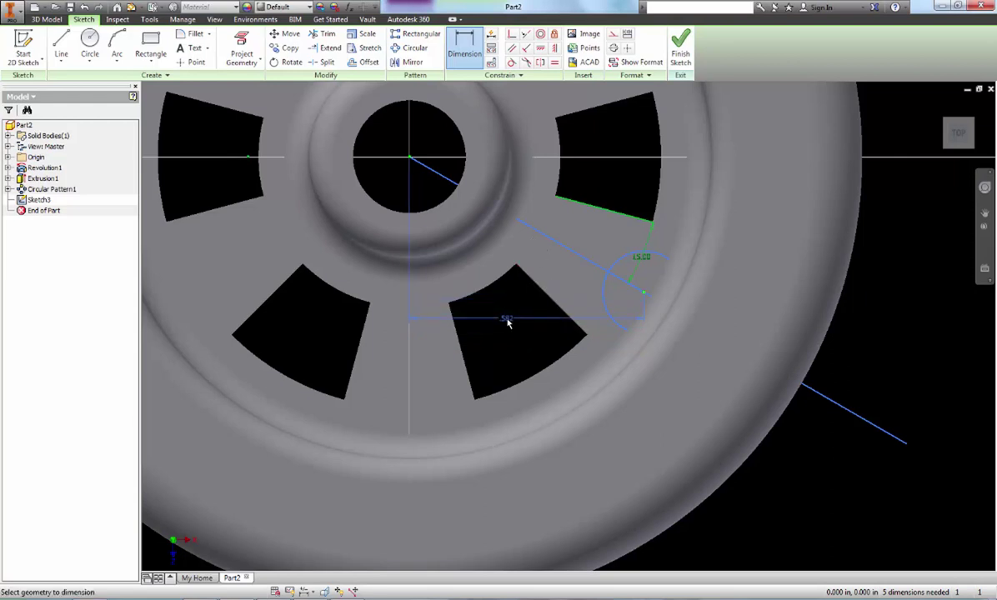
right_click(508, 322)
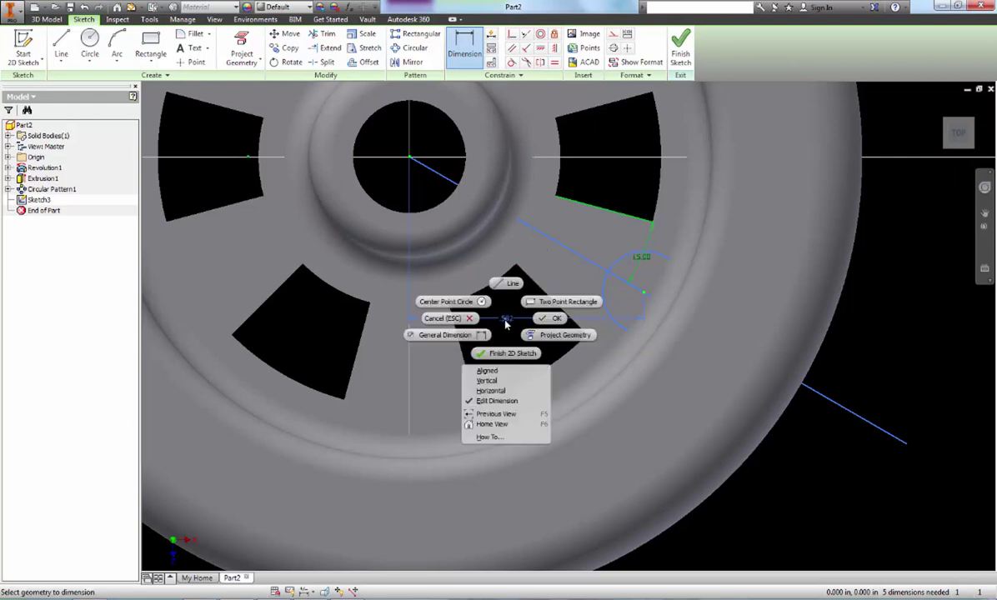
left_click(505, 377)
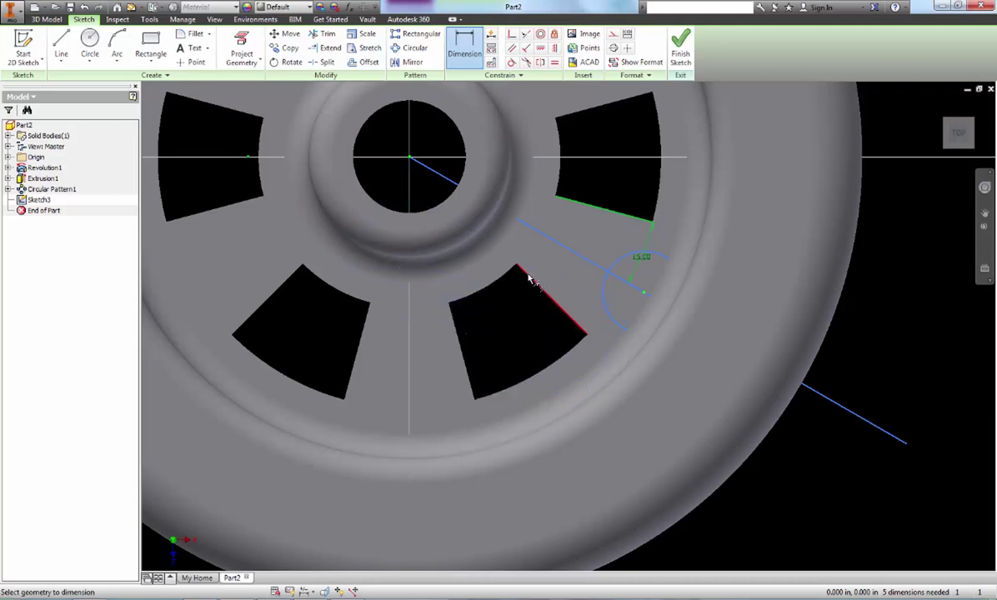
left_click(490, 325)
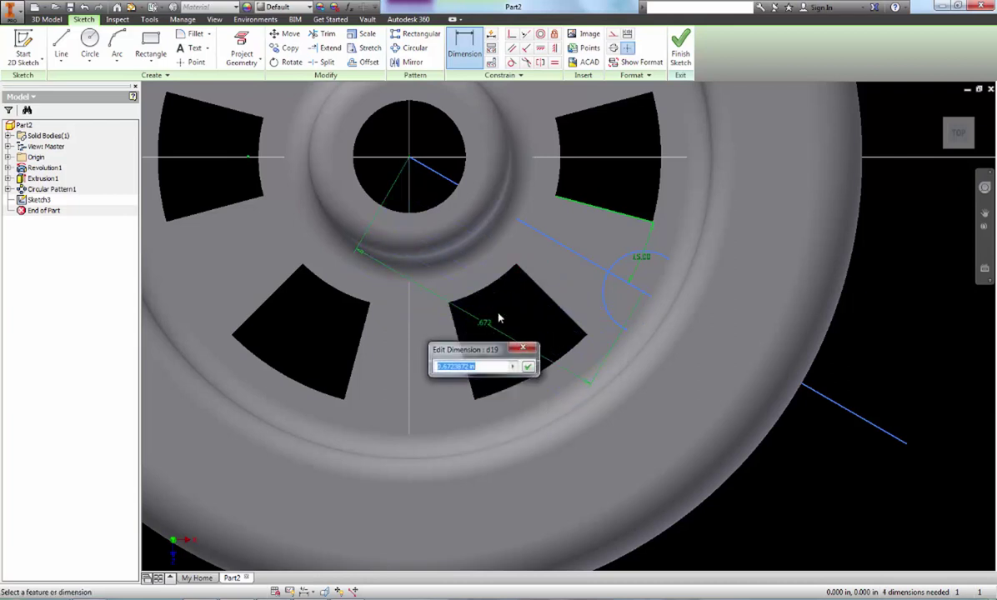
type(".7")
key("Return")
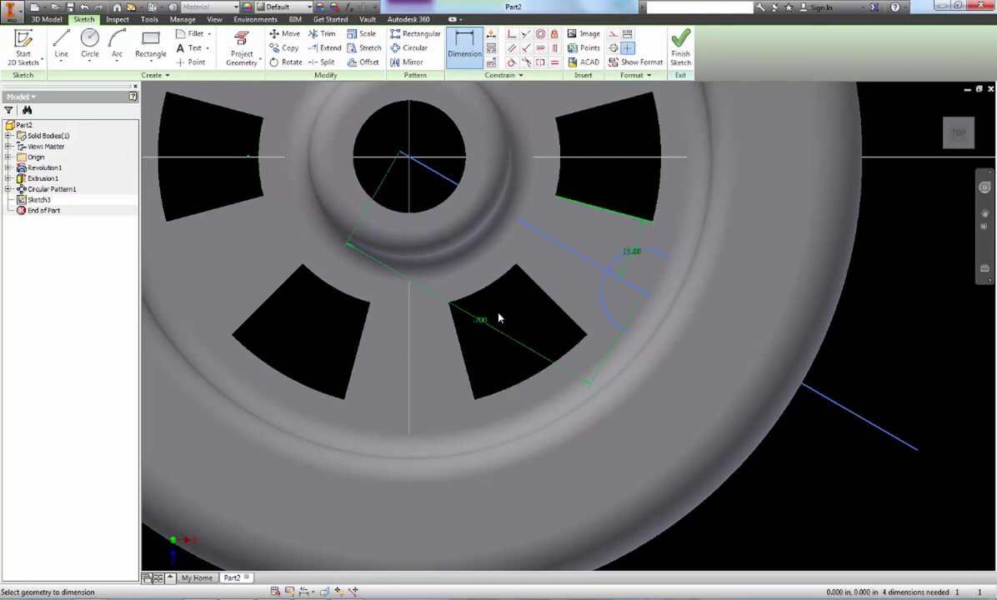
scroll(412, 160, "down", 3)
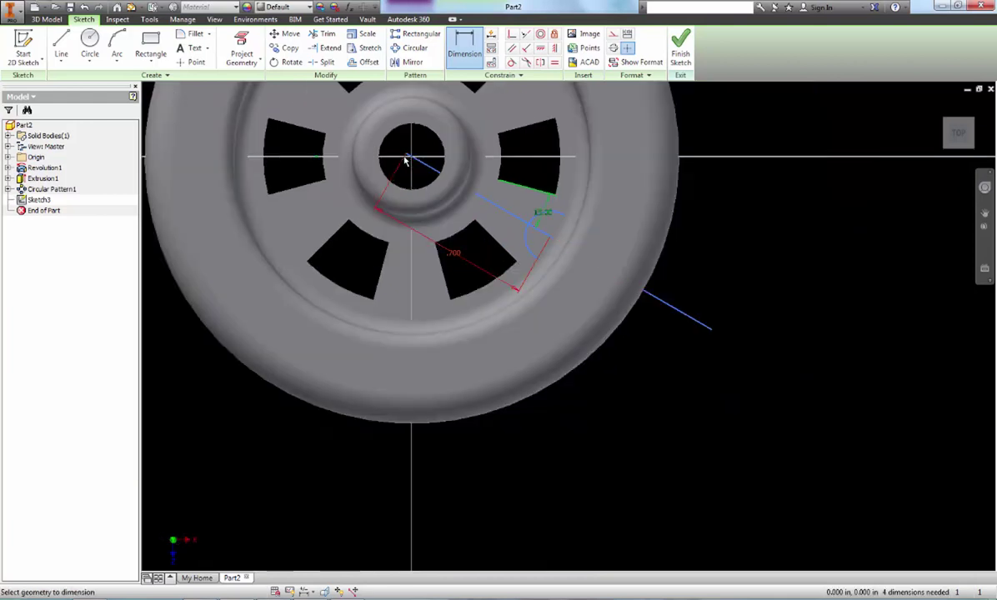
scroll(406, 160, "up", 3)
scroll(429, 155, "up", 2)
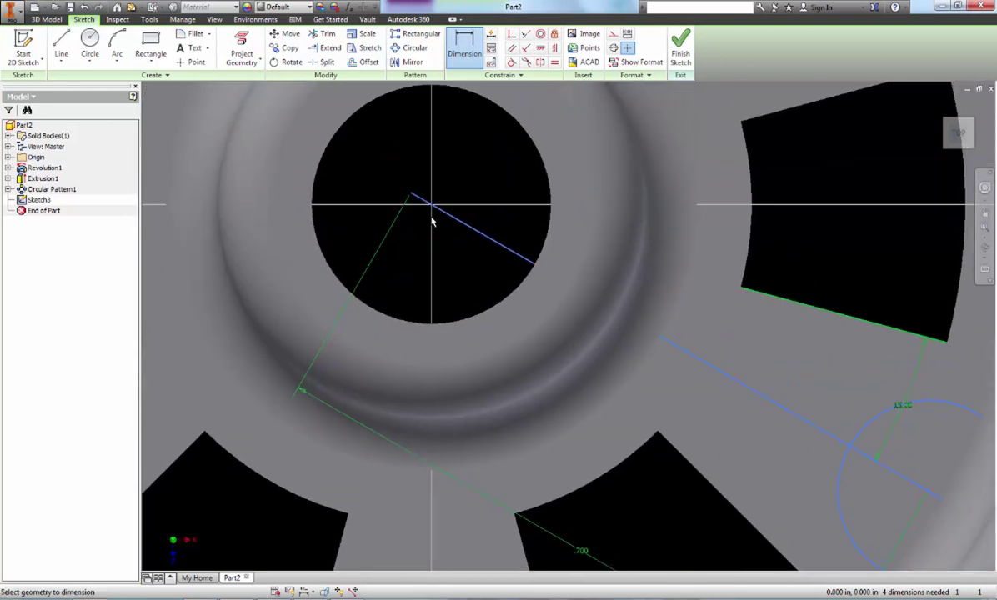
Project the hub hole's edge and make the angled line's inner end coincident with its centre
left_click(238, 43)
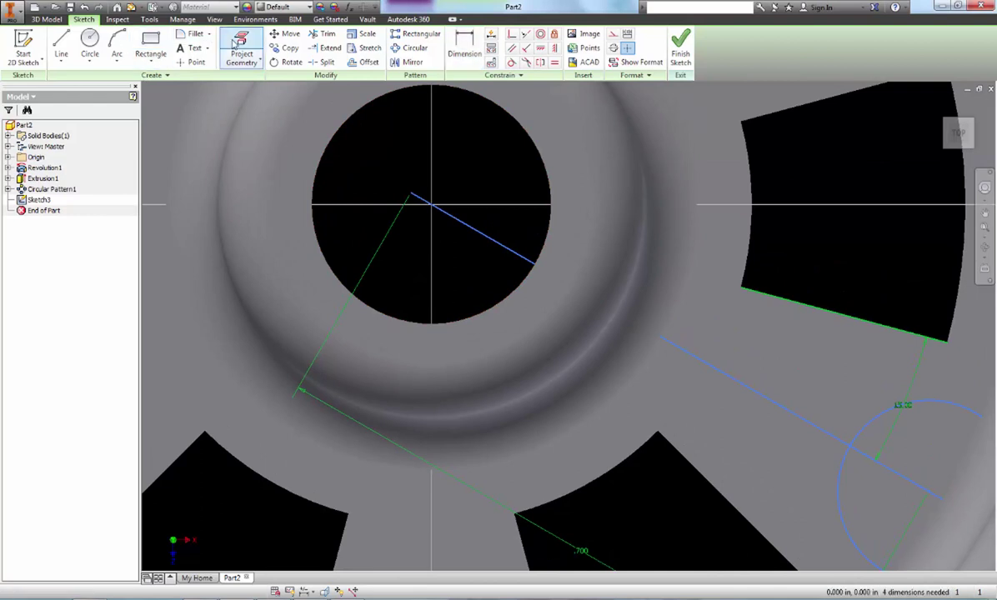
left_click(333, 151)
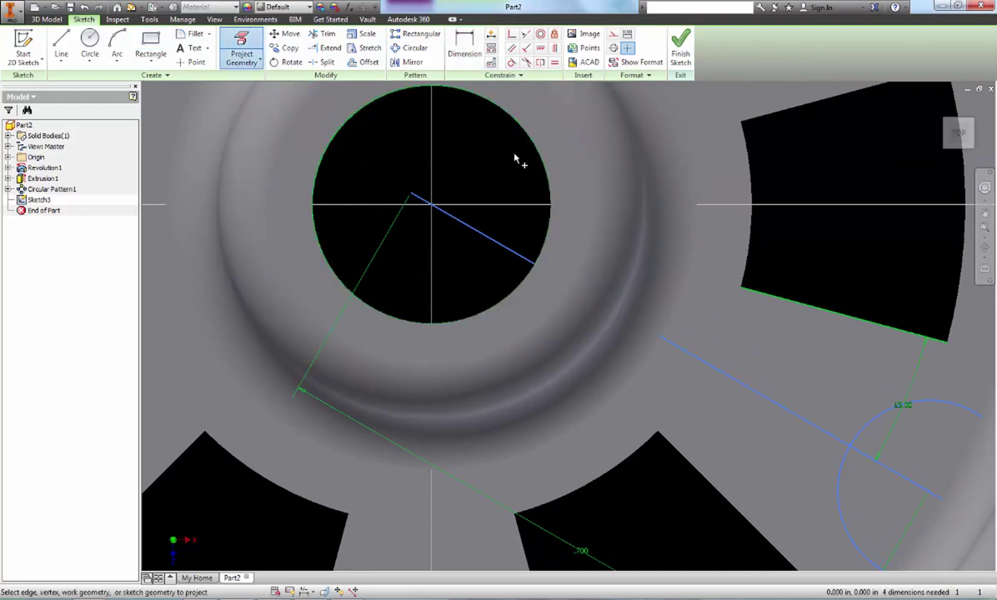
left_click(514, 37)
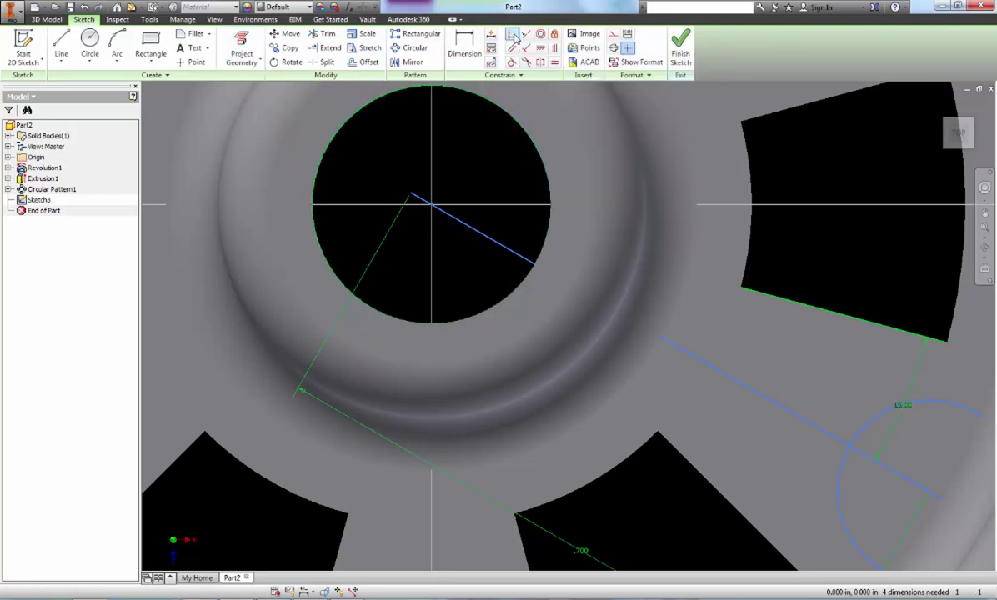
left_click(411, 196)
left_click(432, 205)
scroll(561, 397, "down", 5)
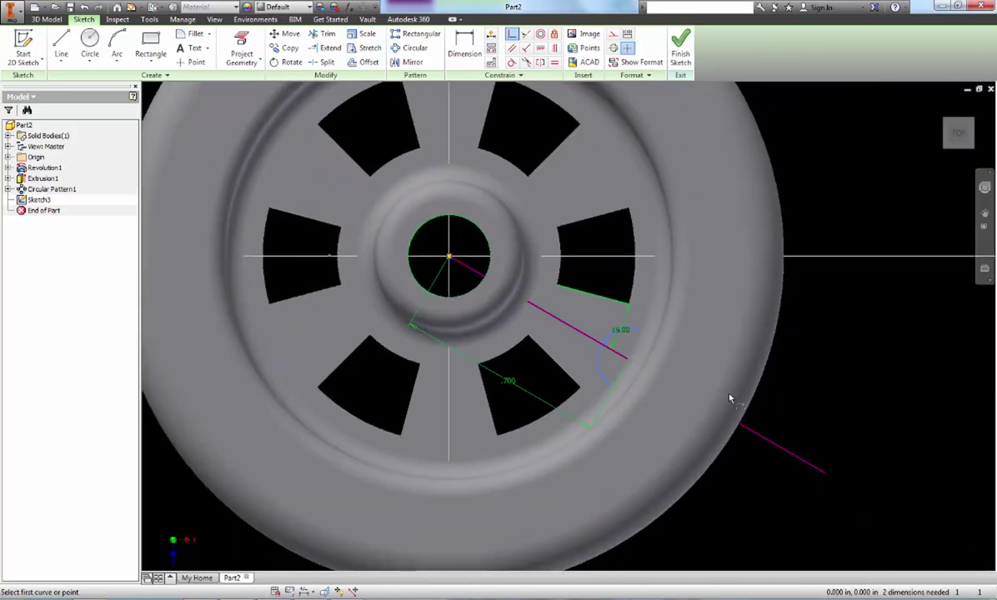
key("Escape")
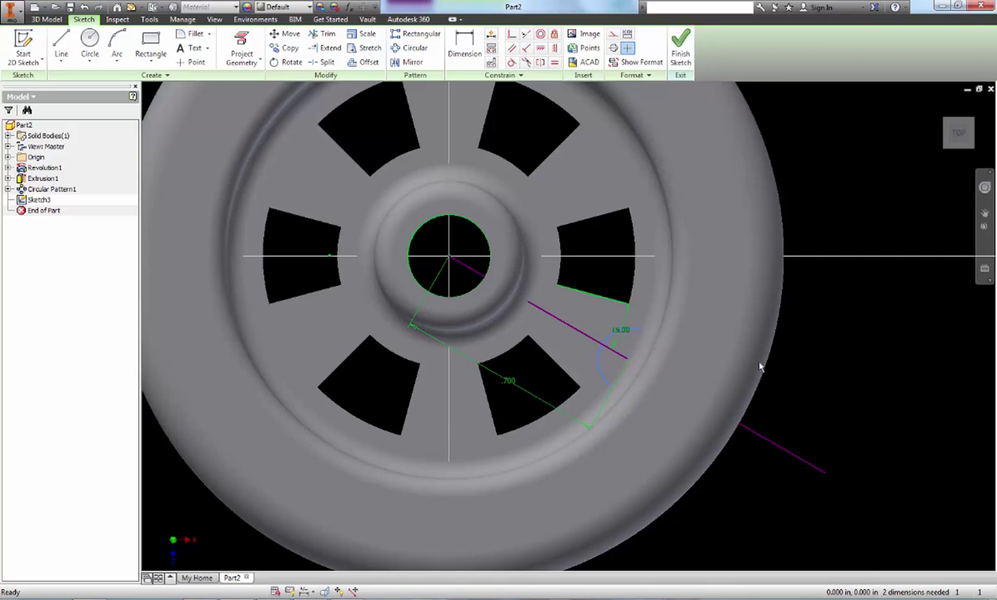
Slice the graphics and draw two more circles sharing the crank-pin circle's centre
key("F7")
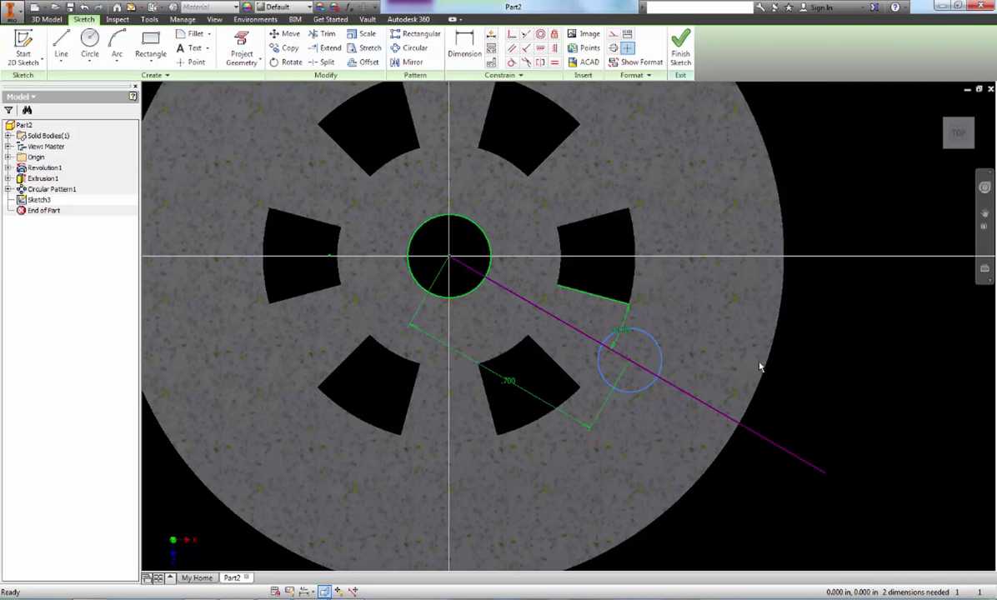
scroll(652, 403, "up", 3)
scroll(634, 383, "down", 6)
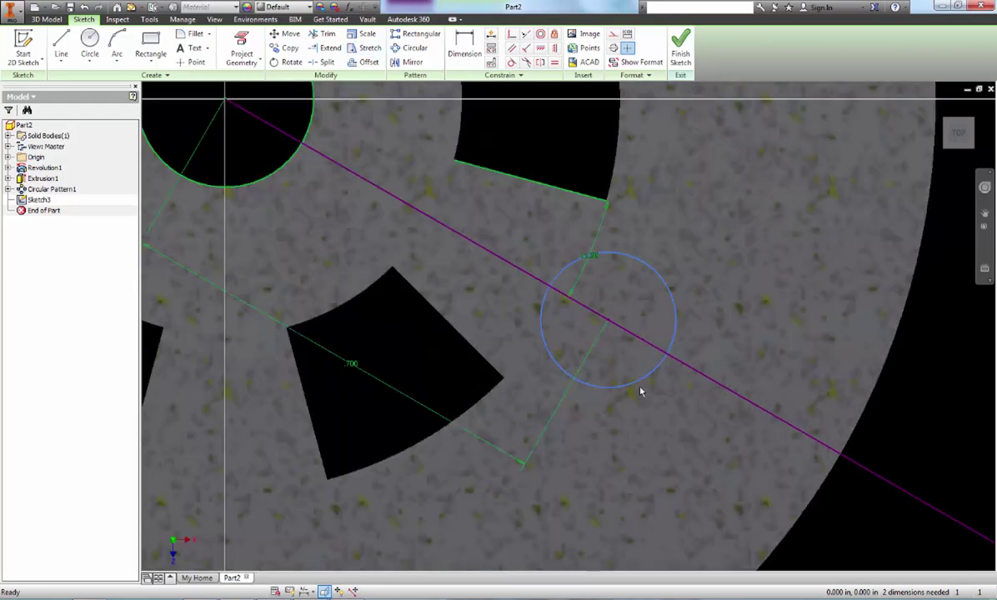
left_click(89, 42)
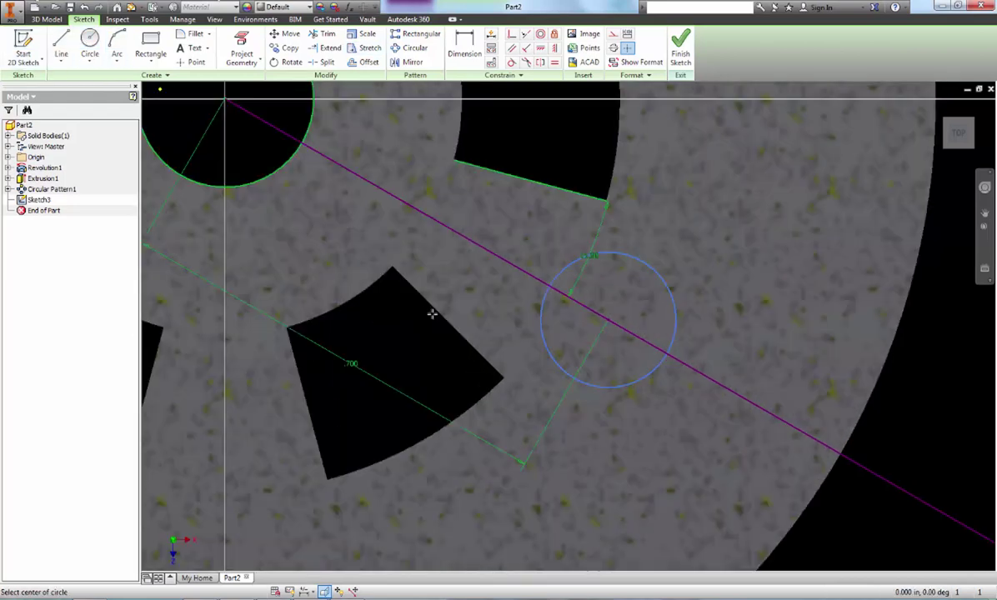
left_click(609, 320)
left_click(632, 338)
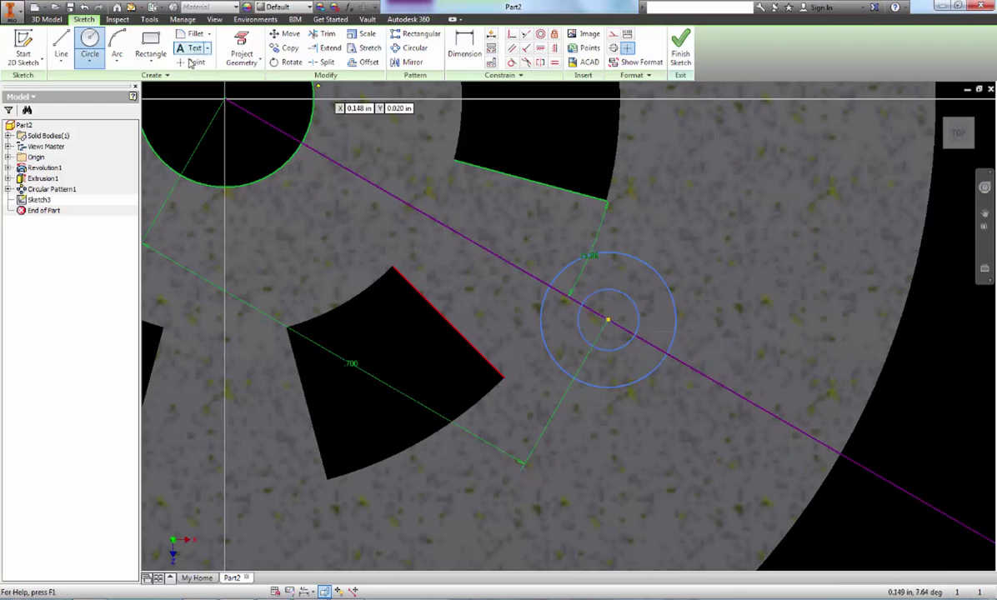
left_click(608, 319)
left_click(652, 347)
key("Escape")
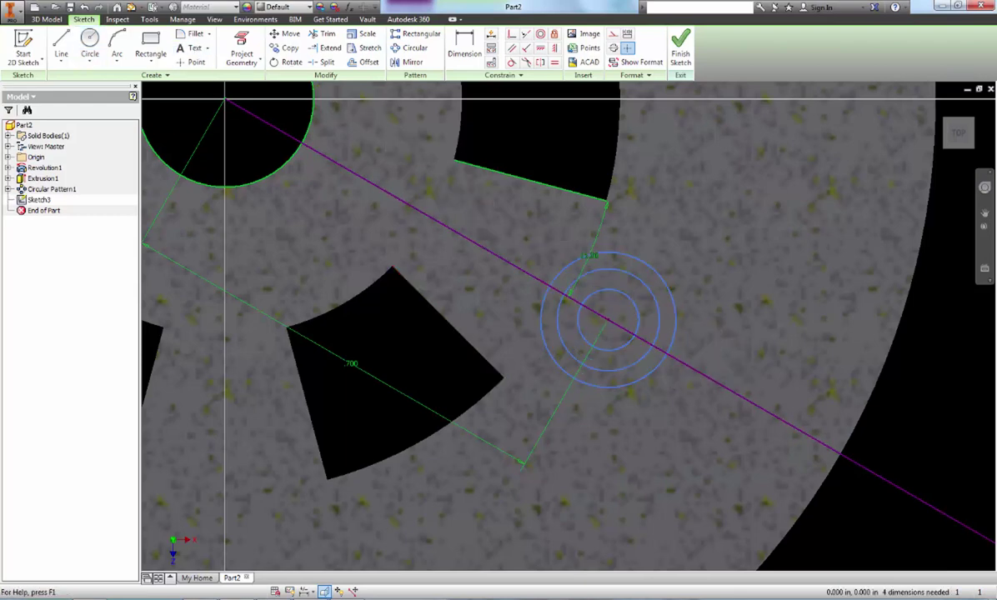
key("alt+Tab")
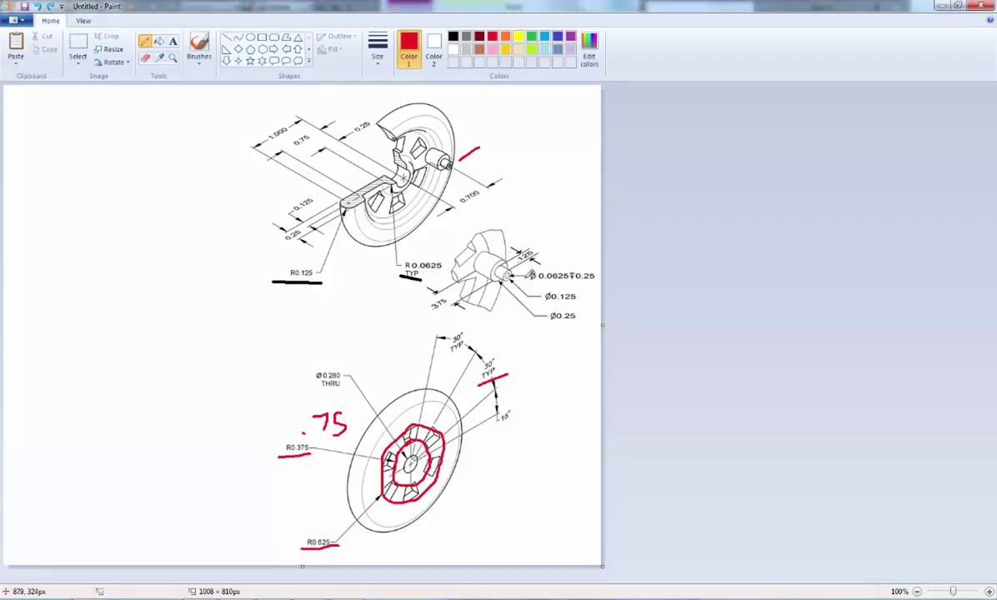
Underline the boss diameter callouts in red in Paint, then return to Inventor
mouse_move(543, 327)
left_mouse_down()
mouse_move(582, 326)
mouse_move(553, 303)
mouse_move(587, 281)
left_mouse_up()
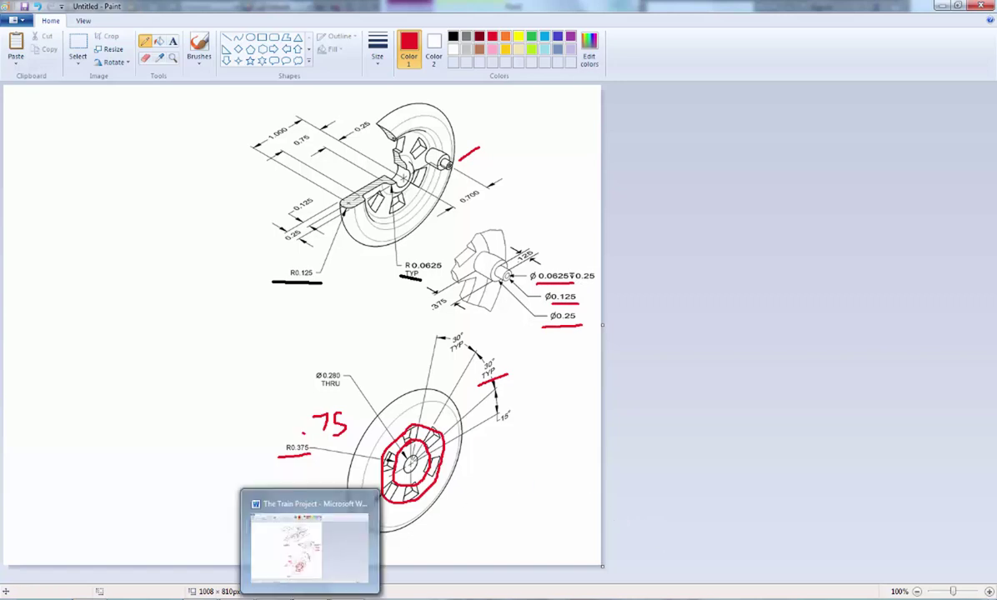
key("alt+Tab")
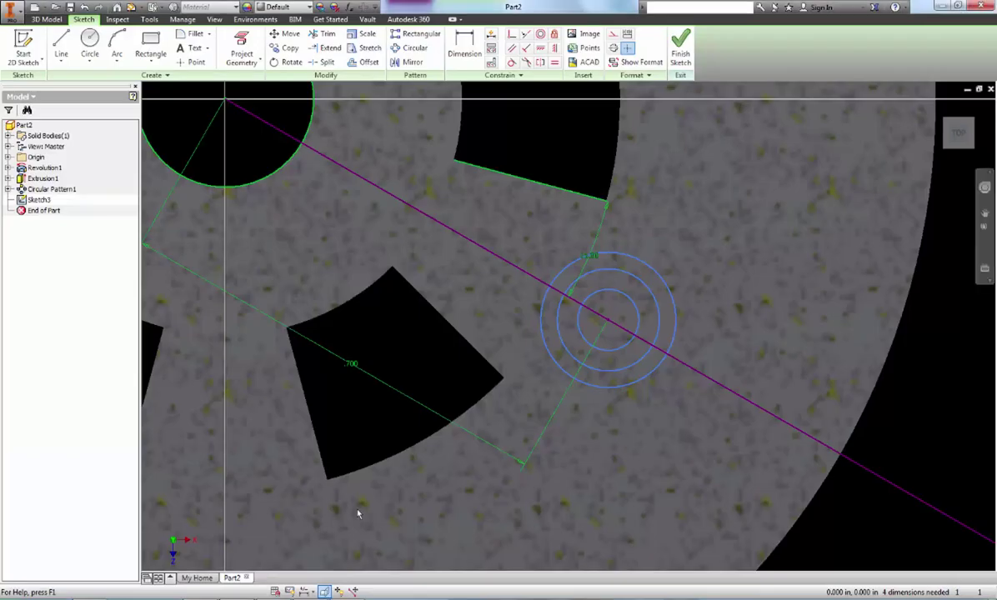
Dimension the outer, middle and inner concentric circles at diameters .250, .125 and .0625
left_click(650, 269)
left_click(690, 236)
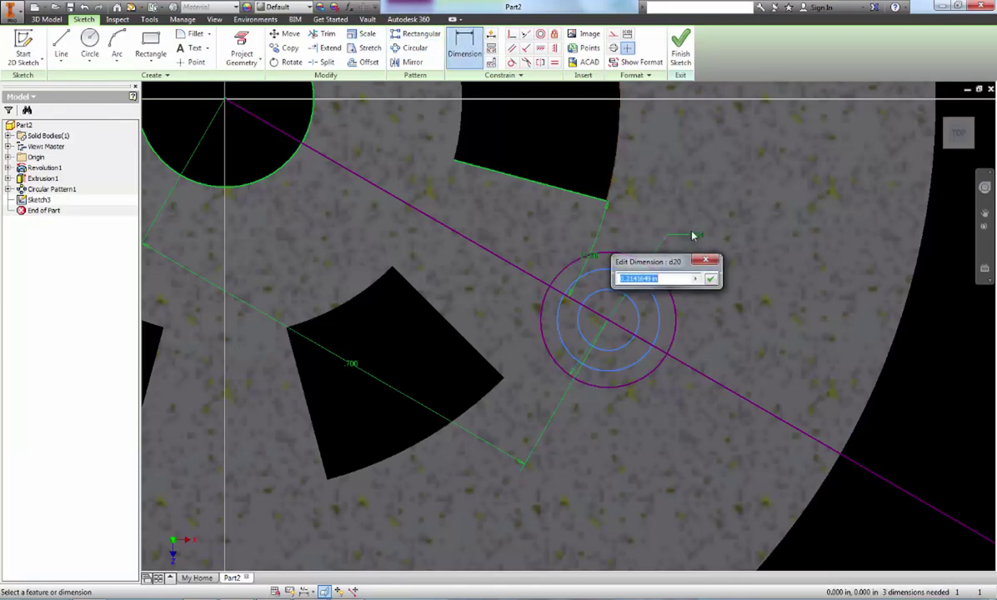
type("1")
key("Return")
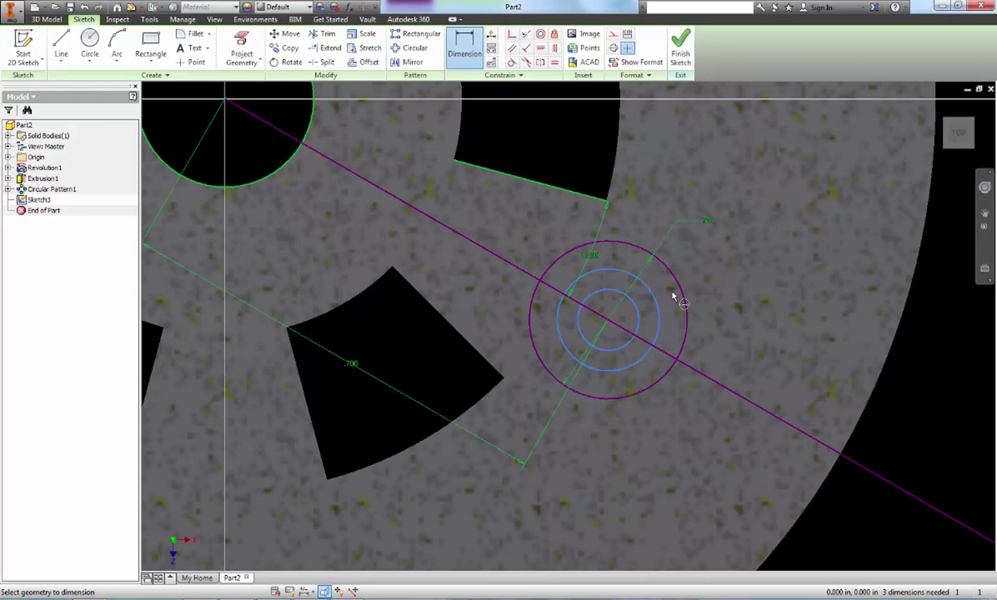
left_click(657, 310)
left_click(722, 287)
type(".15")
key("Return")
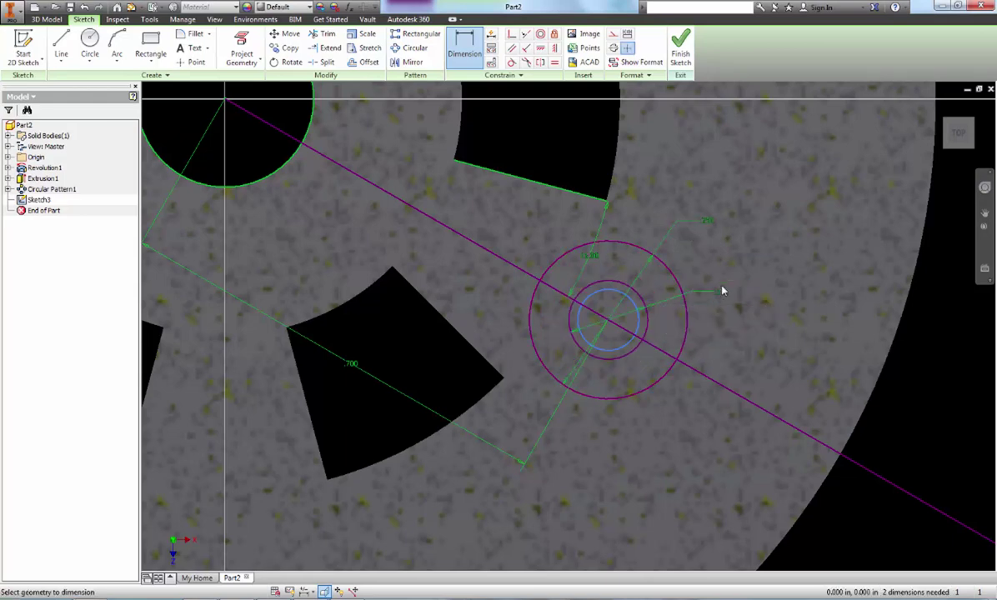
left_click(639, 328)
left_click(704, 350)
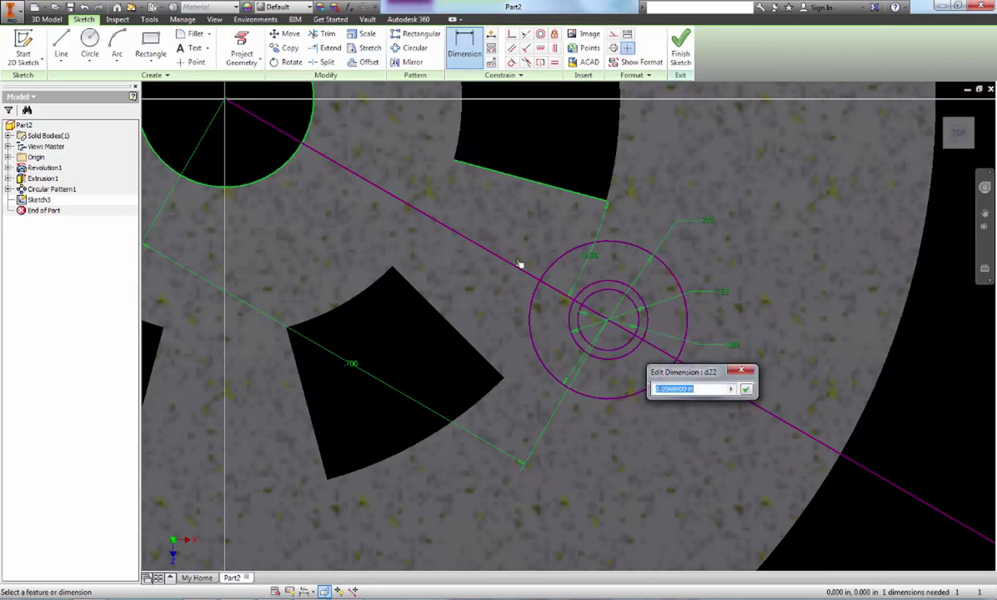
type(".0625")
key("Return")
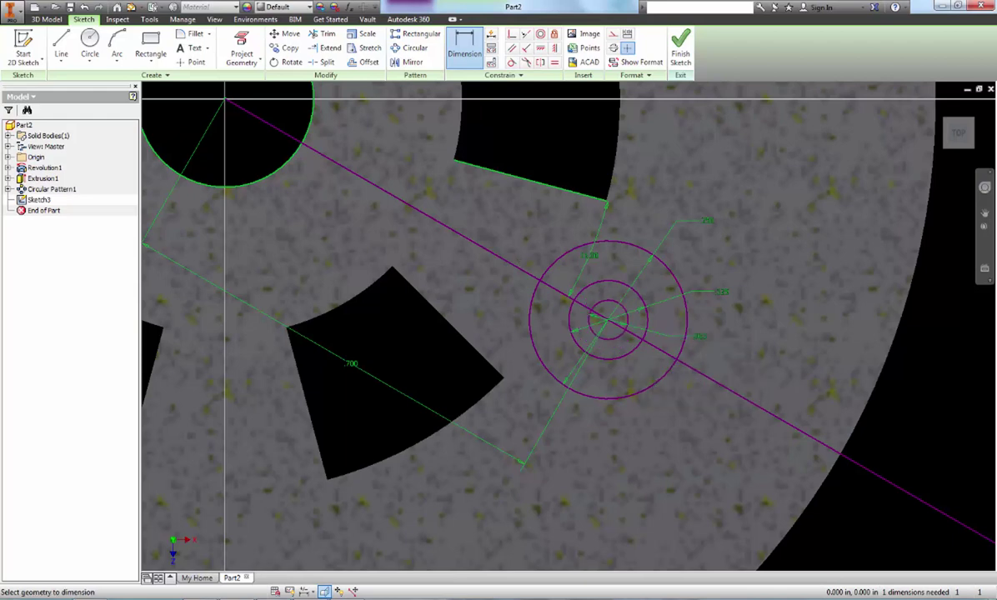
Finish Sketch3 and check the Paint reference drawing
left_click(680, 48)
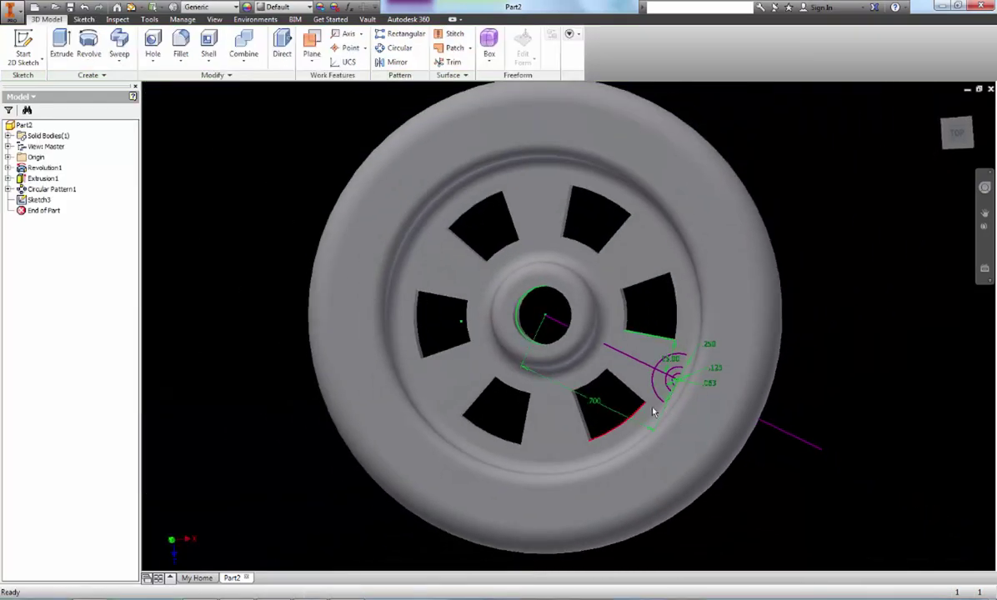
scroll(672, 398, "down", 3)
key("alt+Tab")
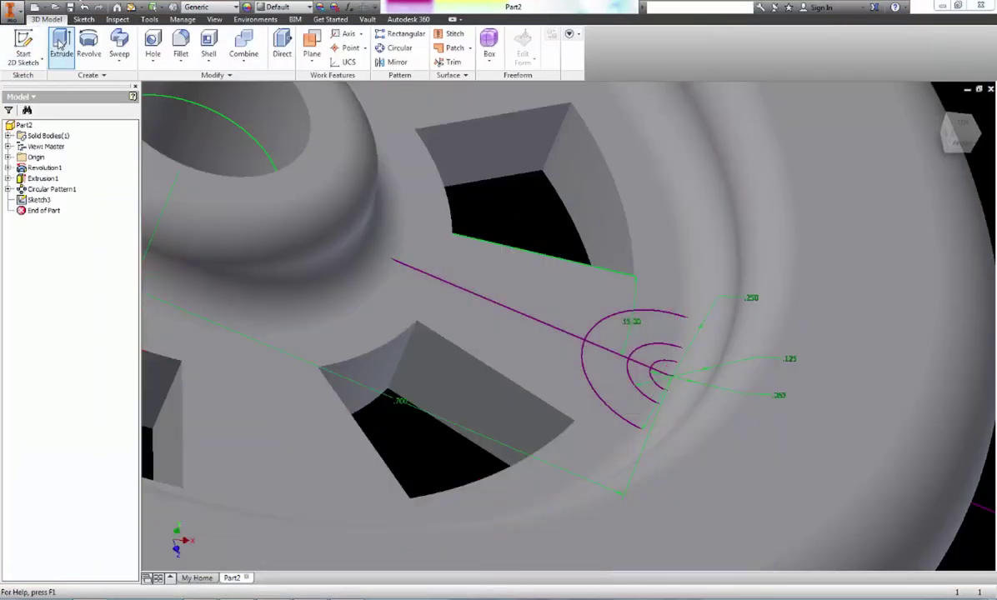
Extrude the ring profile near the rim .375 in to form the crank-pin boss
left_click(60, 43)
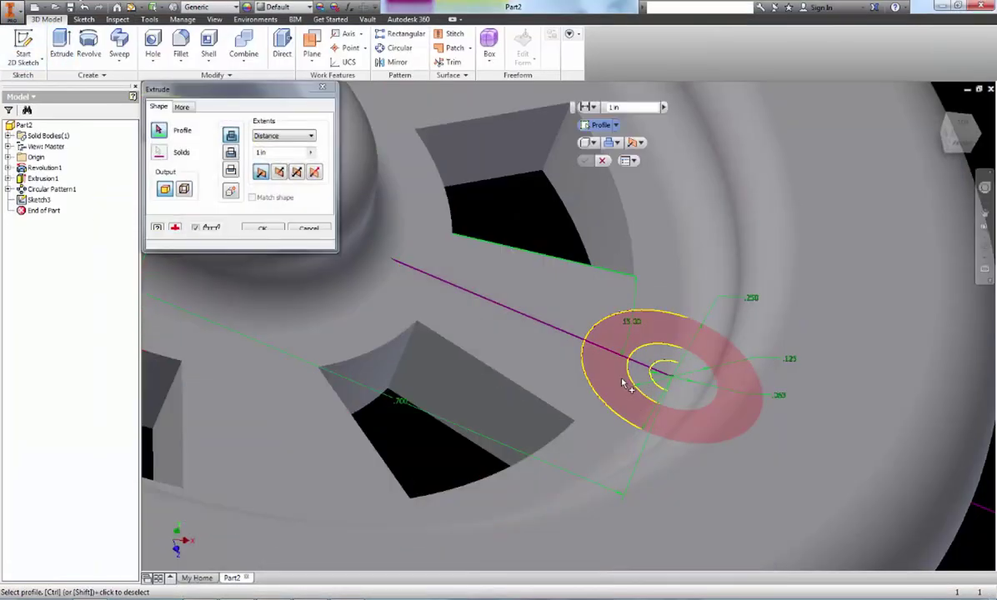
left_click(649, 380)
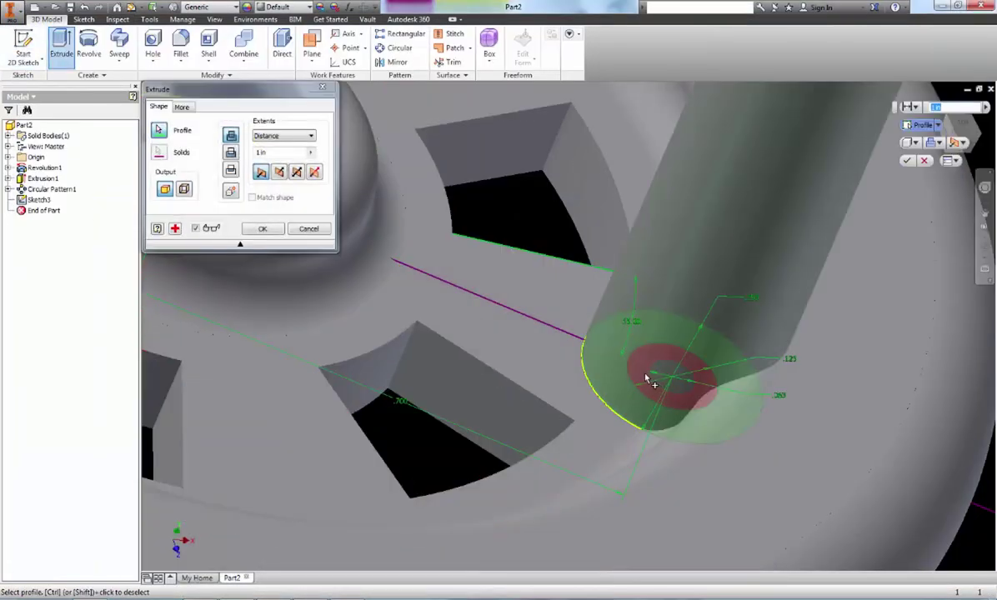
left_click(278, 153)
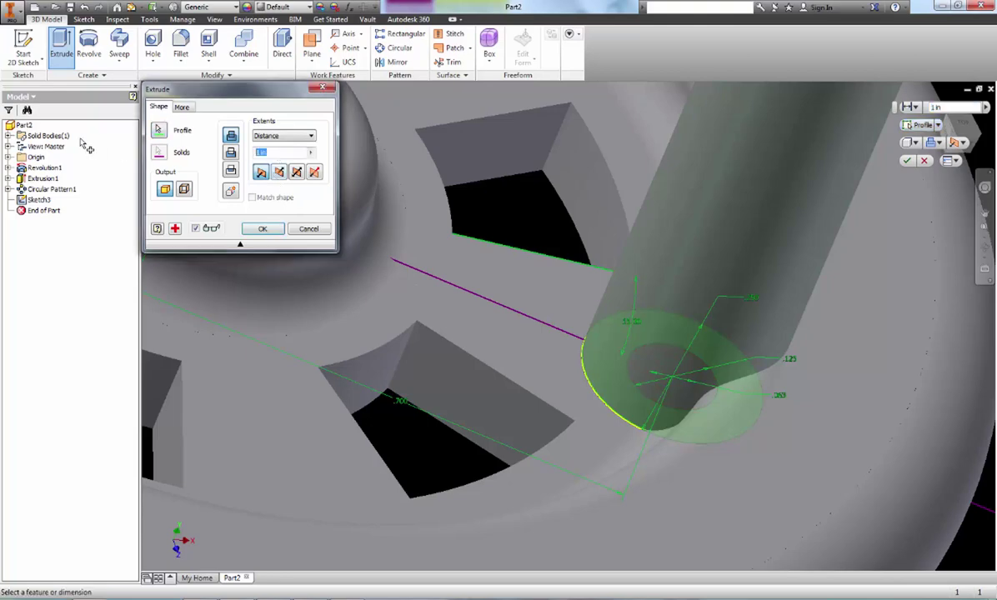
key("BackSpace")
type(".3756")
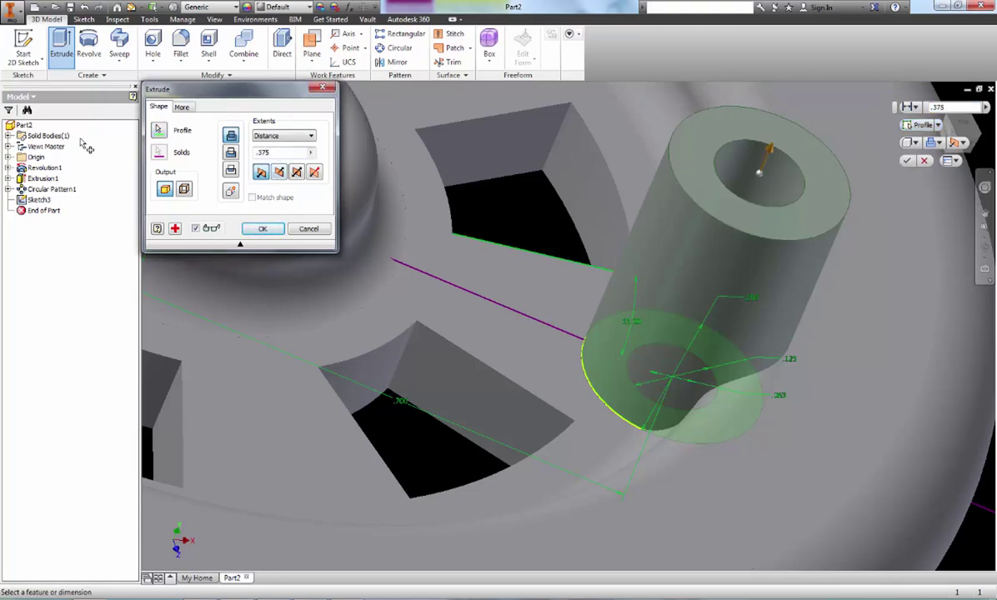
left_click(260, 228)
scroll(582, 359, "up", 8)
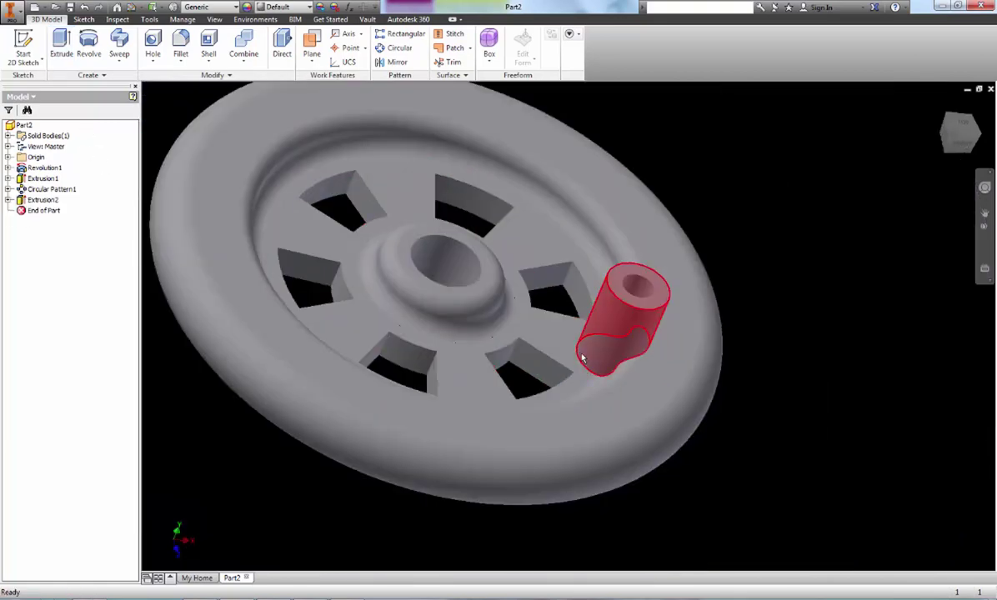
middle_click_drag(582, 359, 568, 401, "shift")
Make Sketch3 under Extrusion2 visible again
left_click(8, 200)
right_click(42, 210)
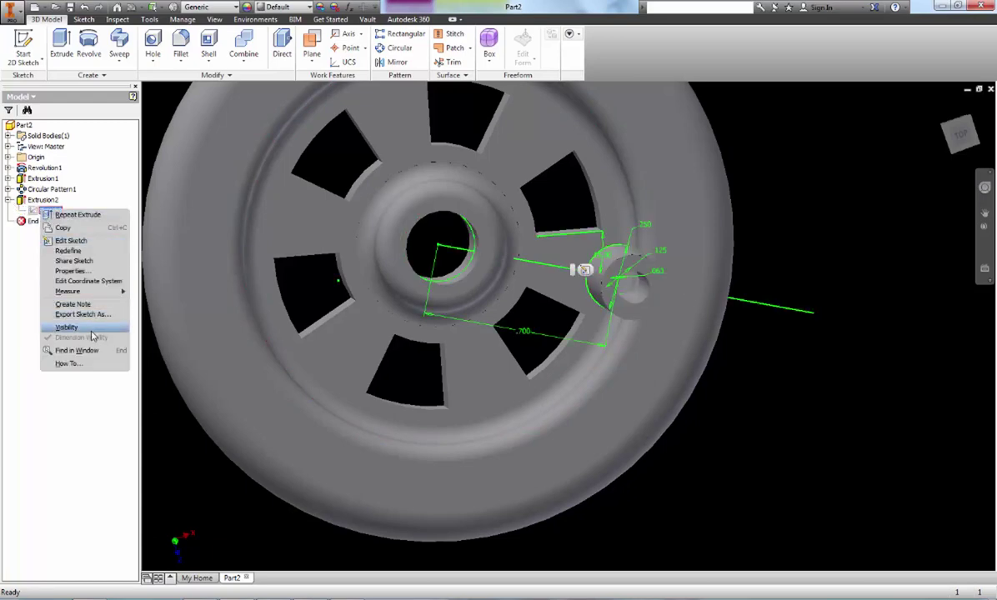
left_click(88, 328)
middle_click_drag(574, 340, 540, 342, "shift")
Extrude the small circle a distance of .375+.125 to preview a narrow pin on the boss
left_click(61, 46)
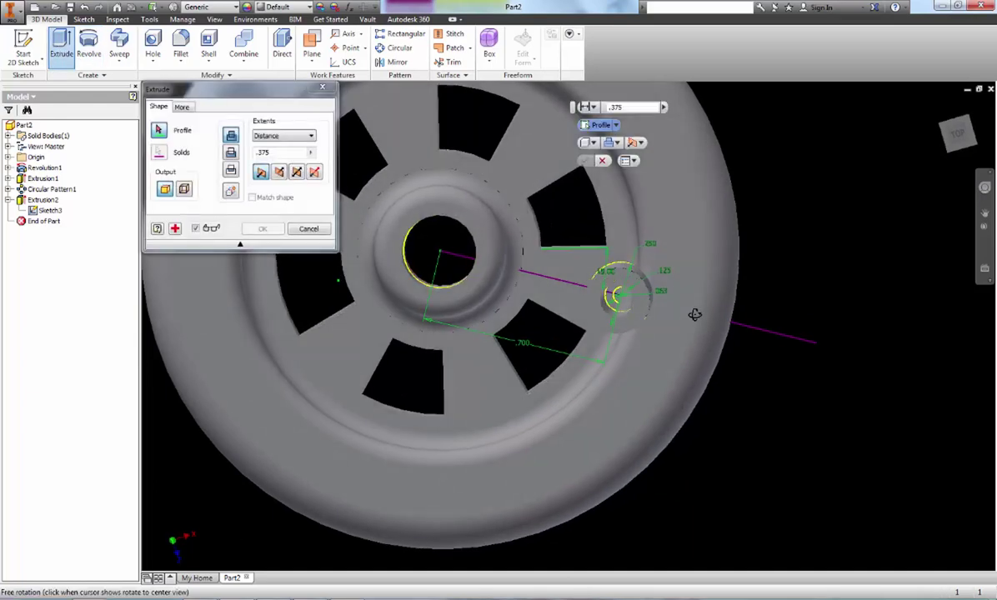
left_click(606, 304)
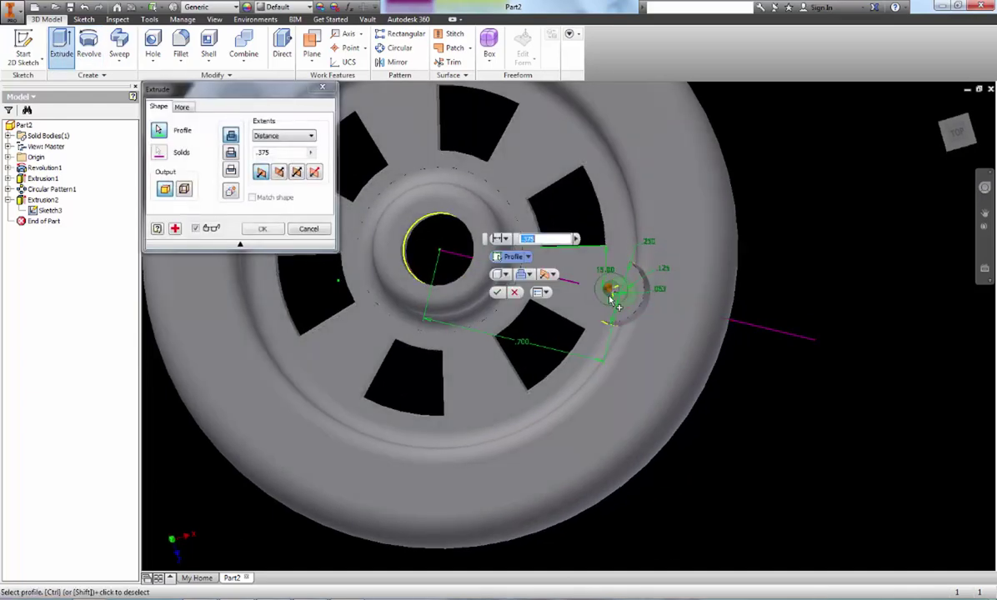
middle_click_drag(648, 349, 652, 326, "shift")
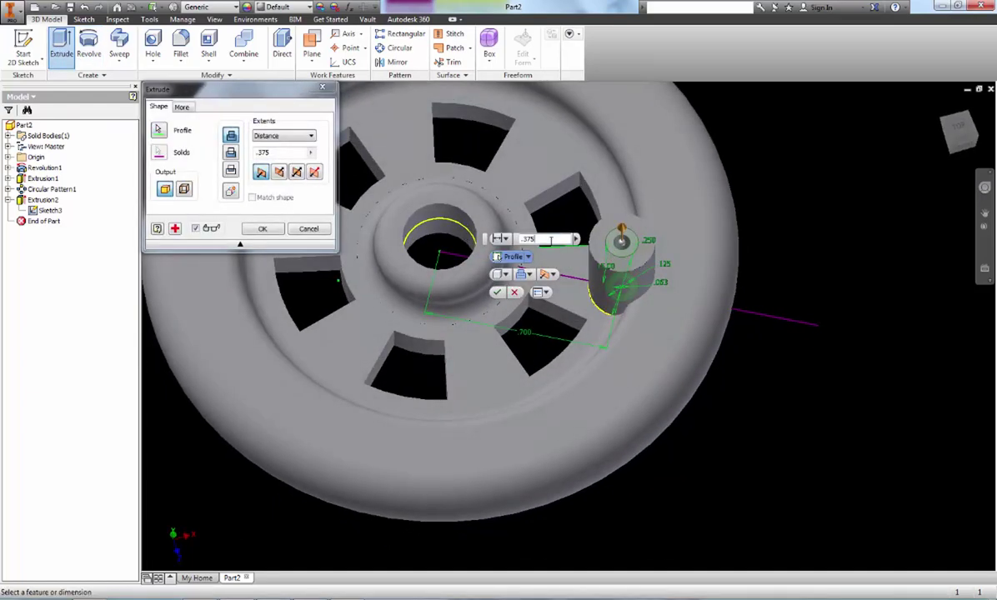
type("+.125")
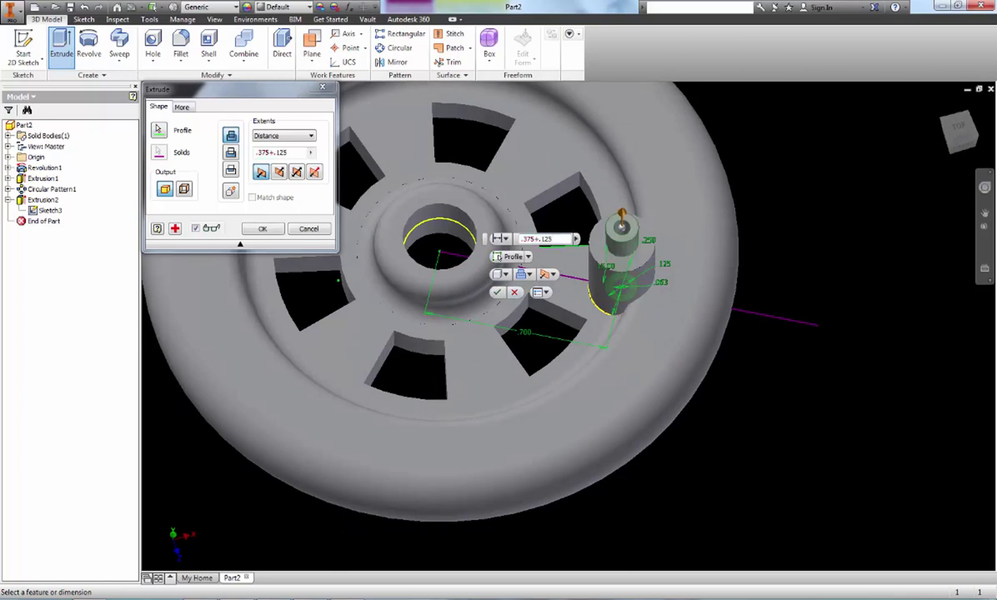
mouse_move(272, 599)
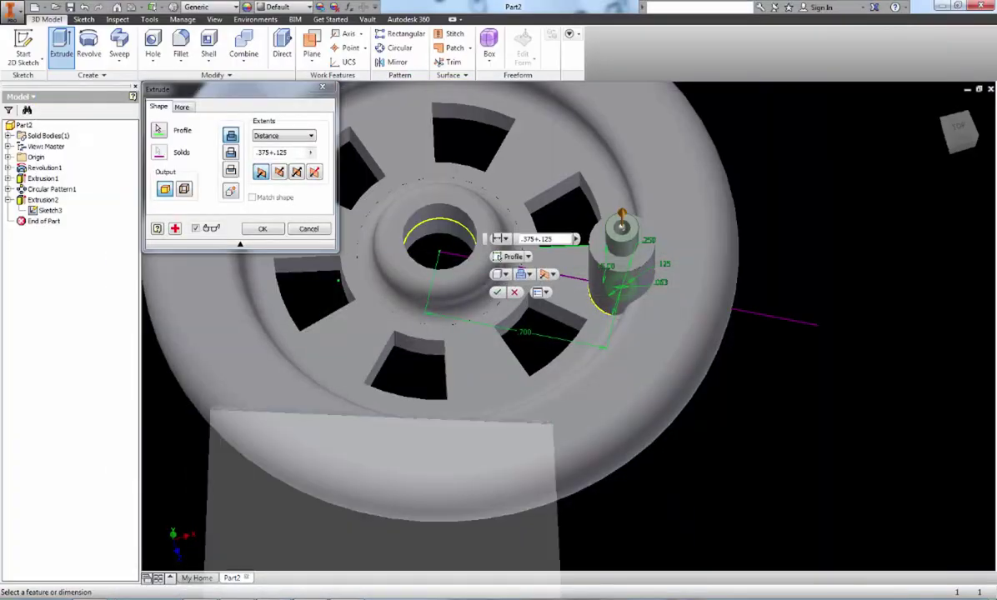
left_click(467, 500)
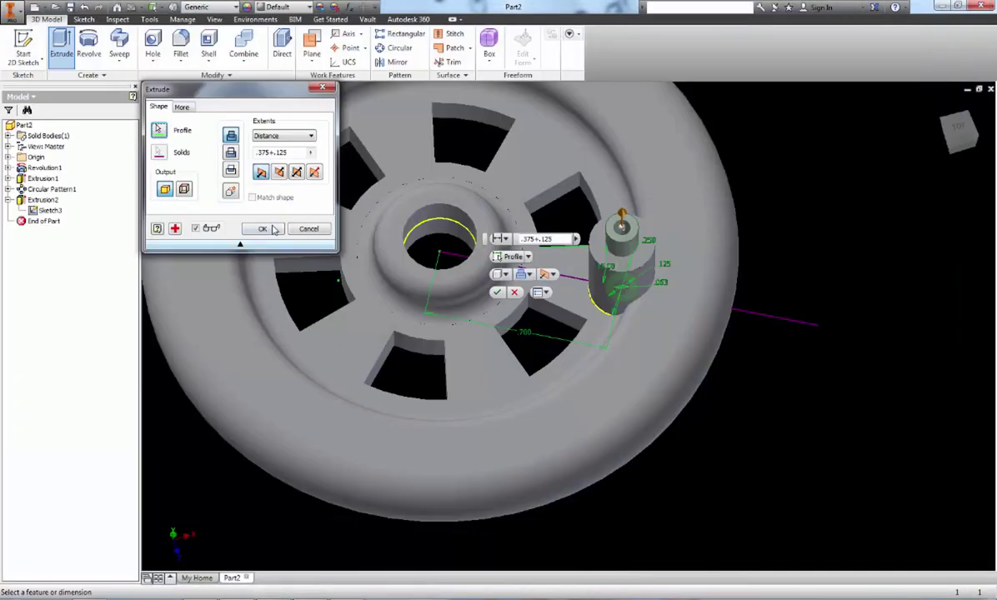
Apply the pin extrusion, then pick the small circle as the new extrusion's profile
left_click(262, 229)
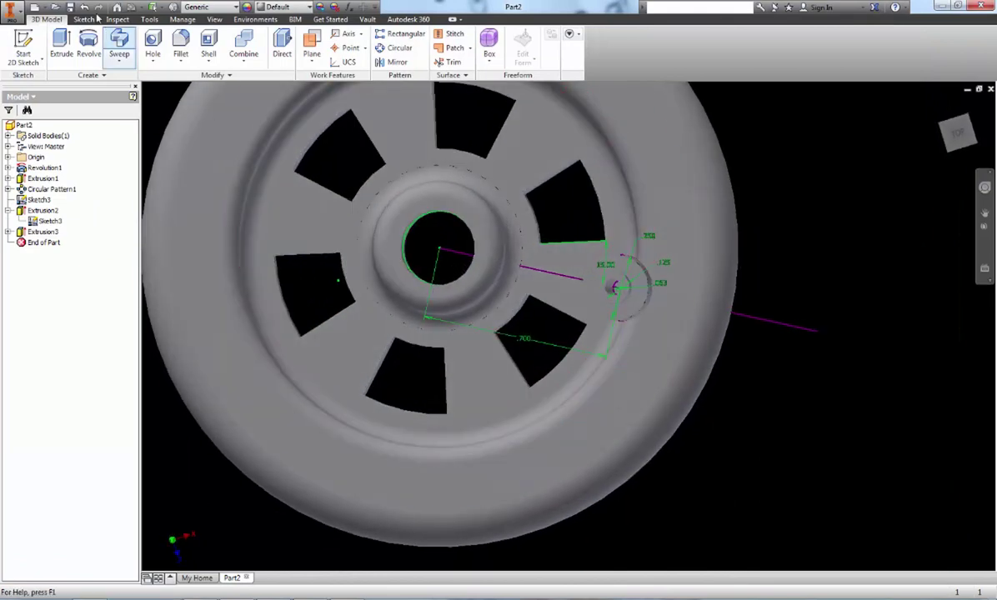
left_click(61, 43)
left_click(662, 289)
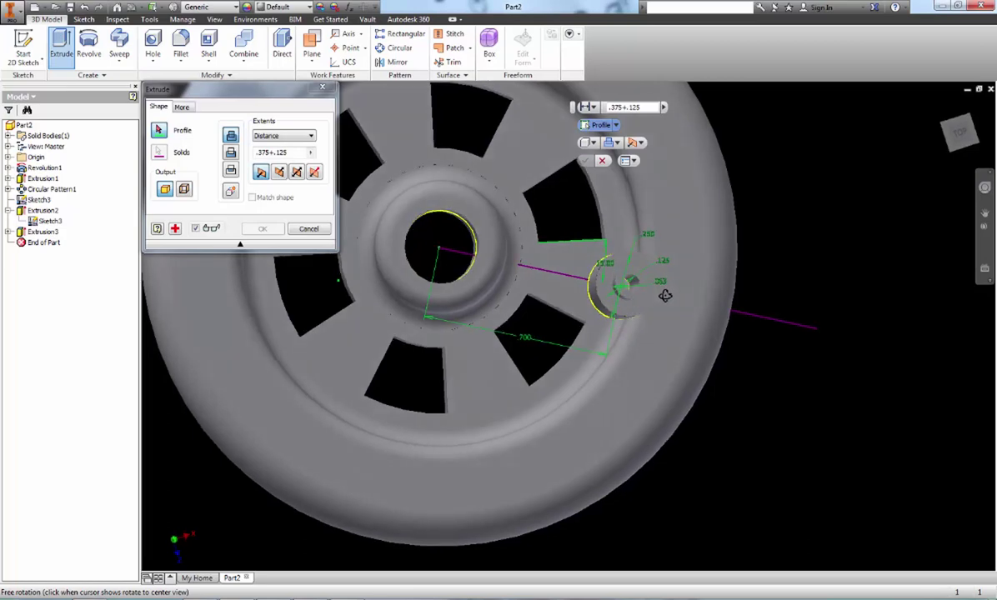
left_click(627, 292)
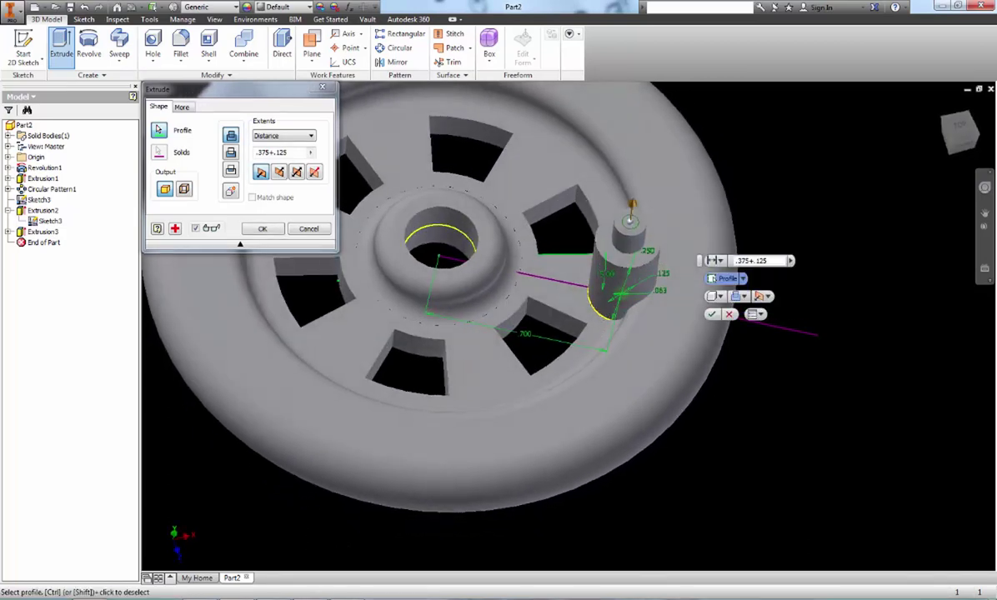
Check the Paint drawing, then set the distance to .375+.125-.25 in and create Extrusion4
key("alt+Tab")
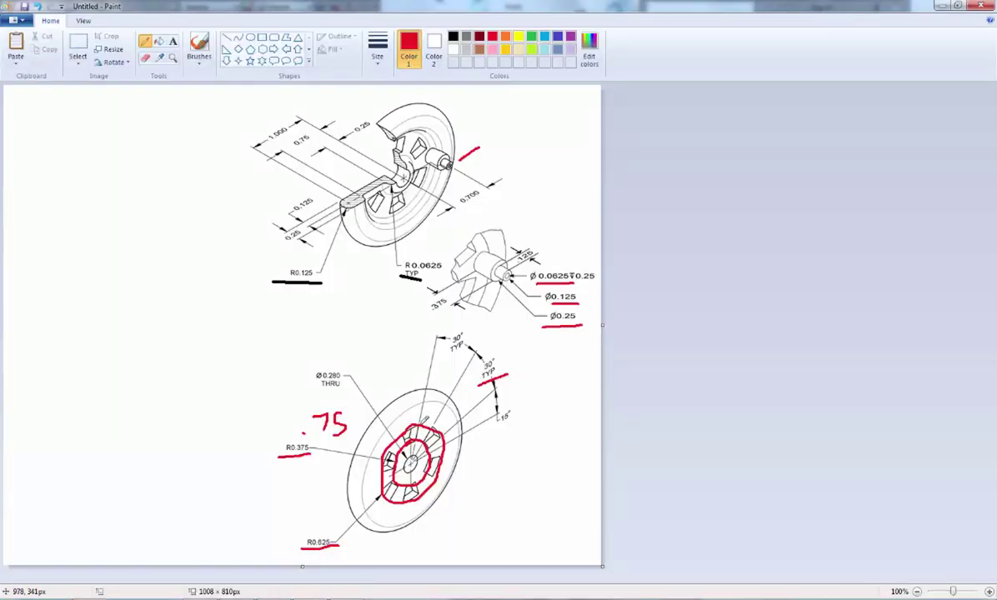
key("alt+Tab")
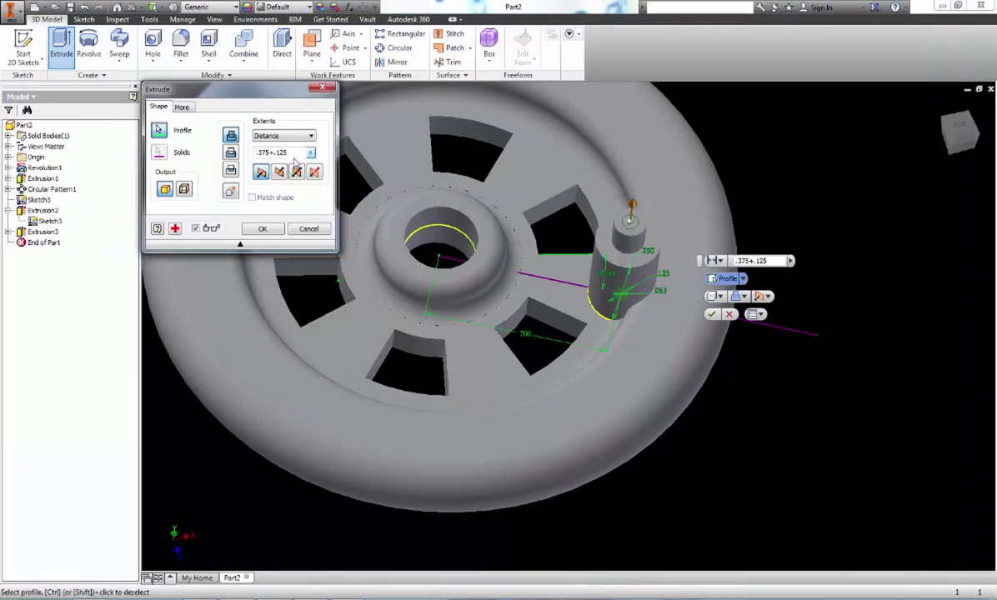
left_click(307, 151)
type("-")
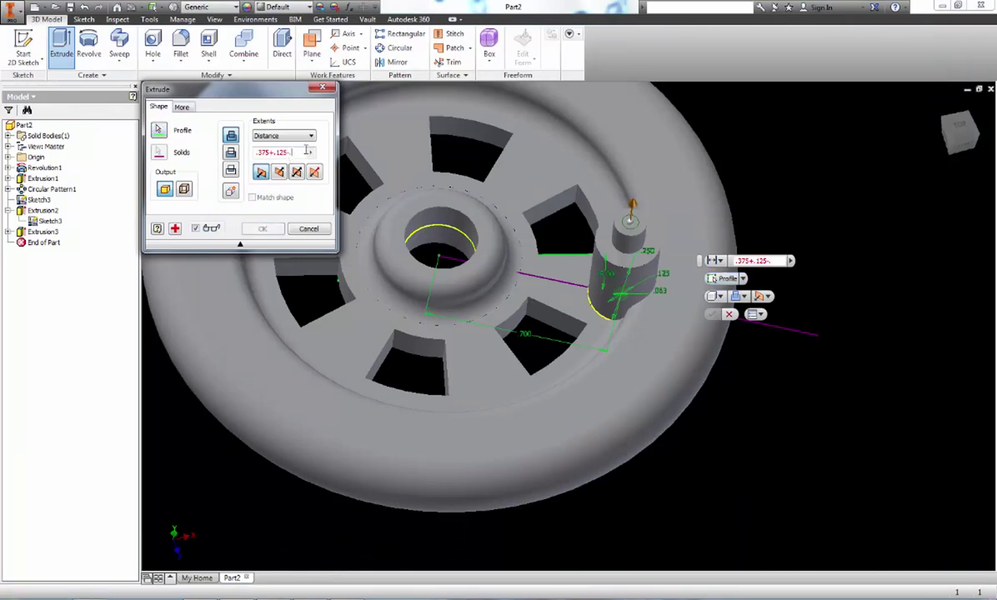
type(".25")
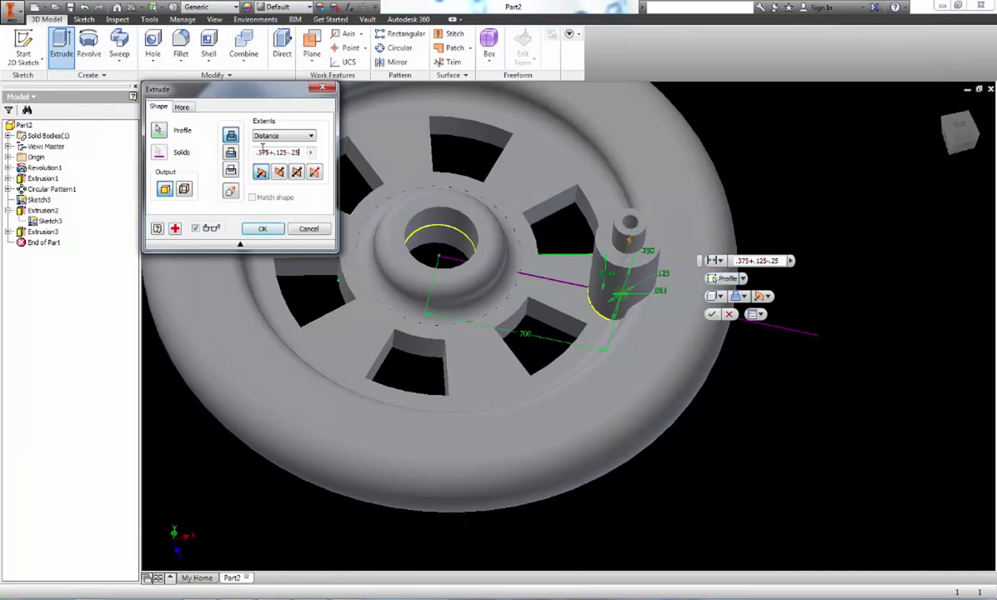
left_click(265, 229)
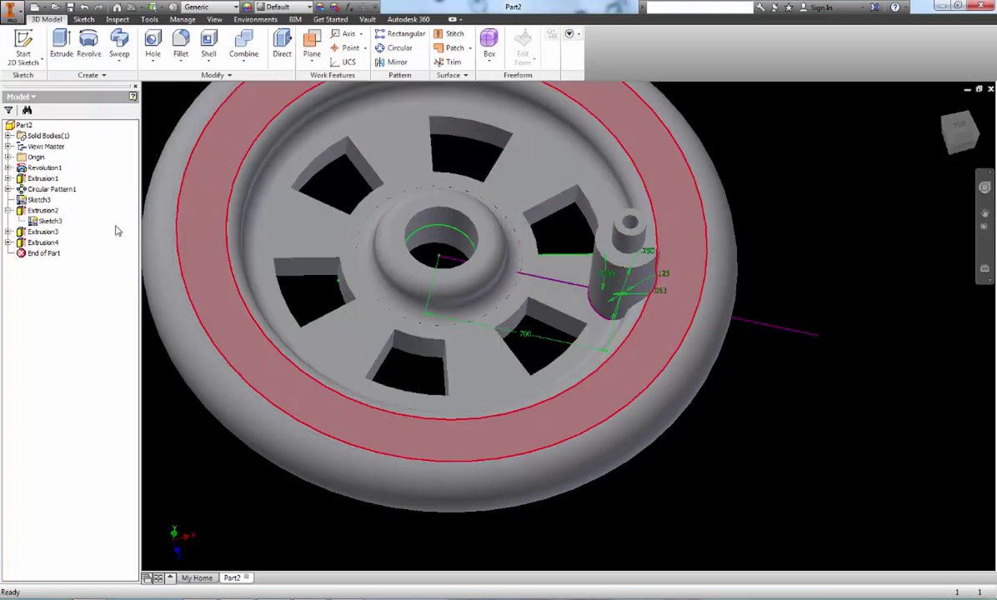
Turn off Sketch3's visibility, then orbit and zoom to inspect the wedge openings and crank-pin boss
right_click(37, 200)
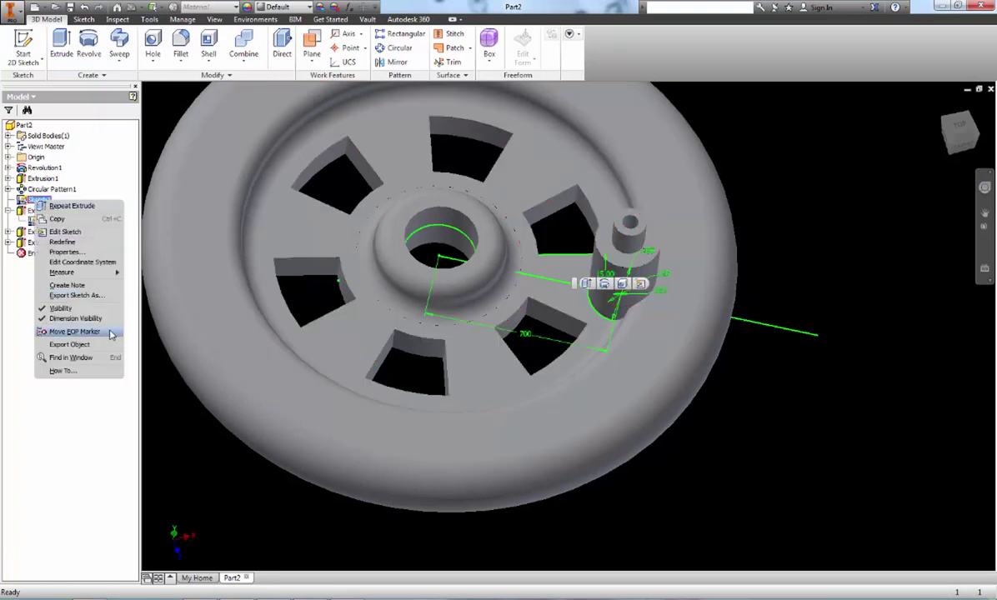
left_click(81, 310)
mouse_move(561, 263)
middle_mouse_down("shift")
mouse_move(639, 289)
mouse_move(640, 336)
mouse_move(597, 339)
mouse_move(629, 284)
mouse_move(661, 344)
mouse_move(658, 329)
mouse_move(607, 311)
mouse_move(593, 329)
mouse_move(550, 342)
middle_mouse_up("shift")
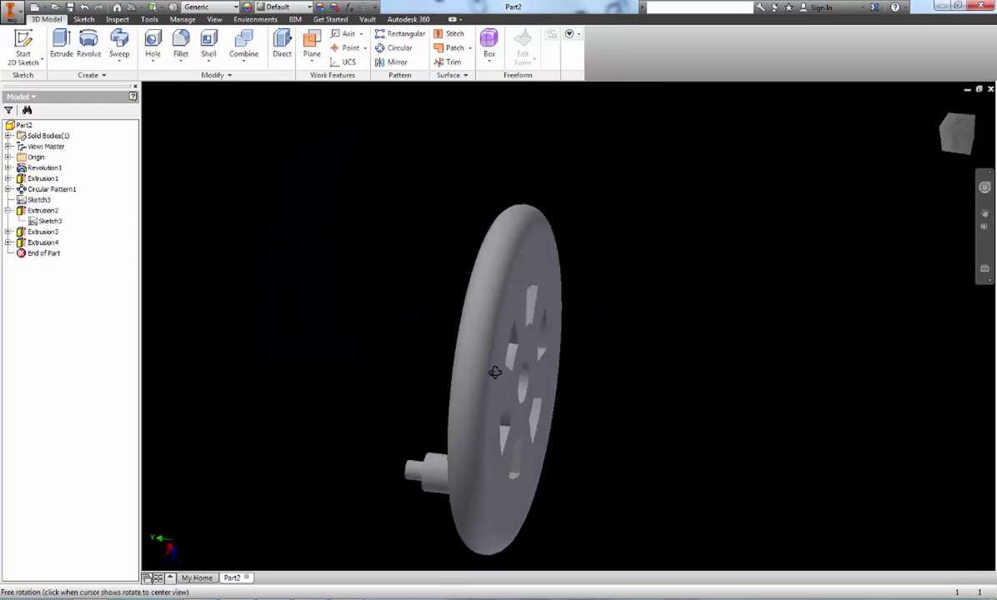
left_click_drag(517, 361, 563, 306)
key("Escape")
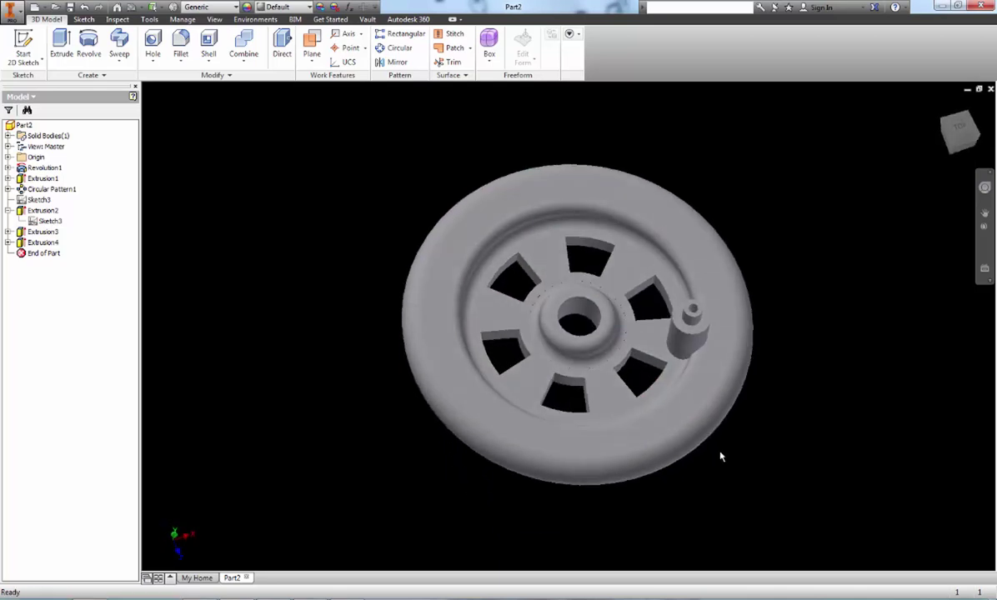
scroll(721, 467, "up", 3)
scroll(721, 477, "down", 3)
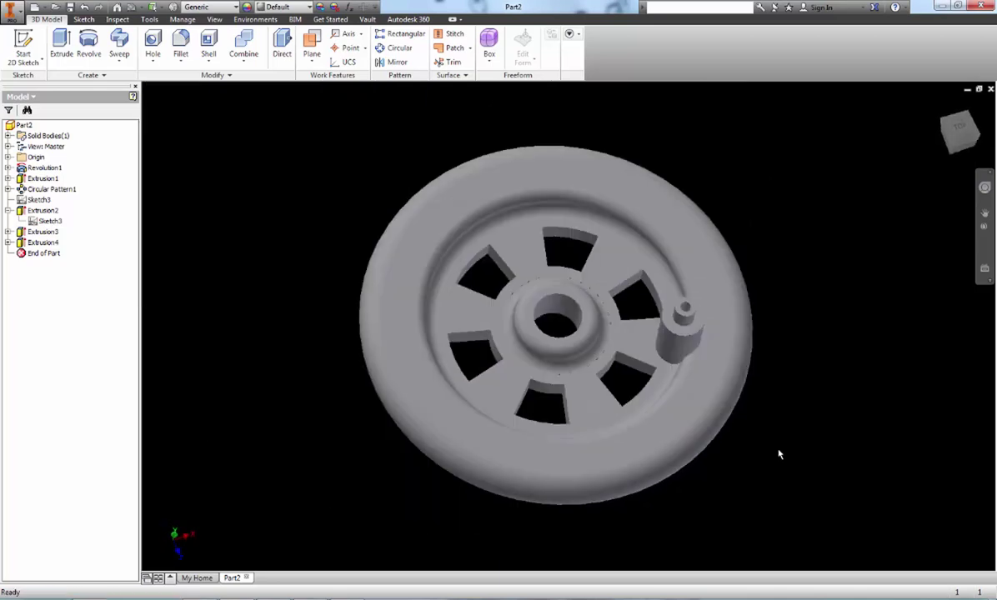
scroll(588, 360, "up", 5)
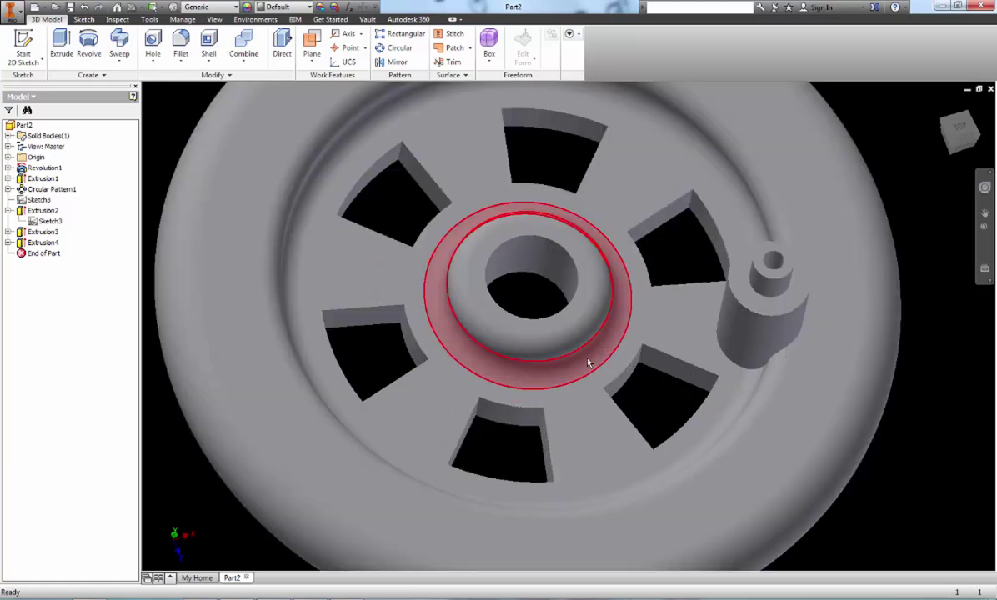
scroll(717, 427, "down", 5)
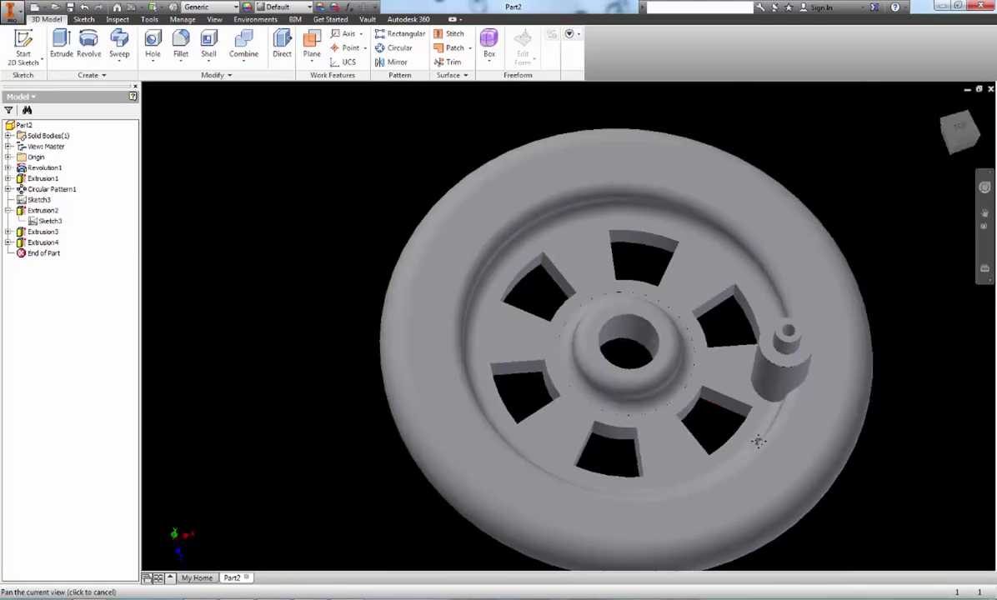